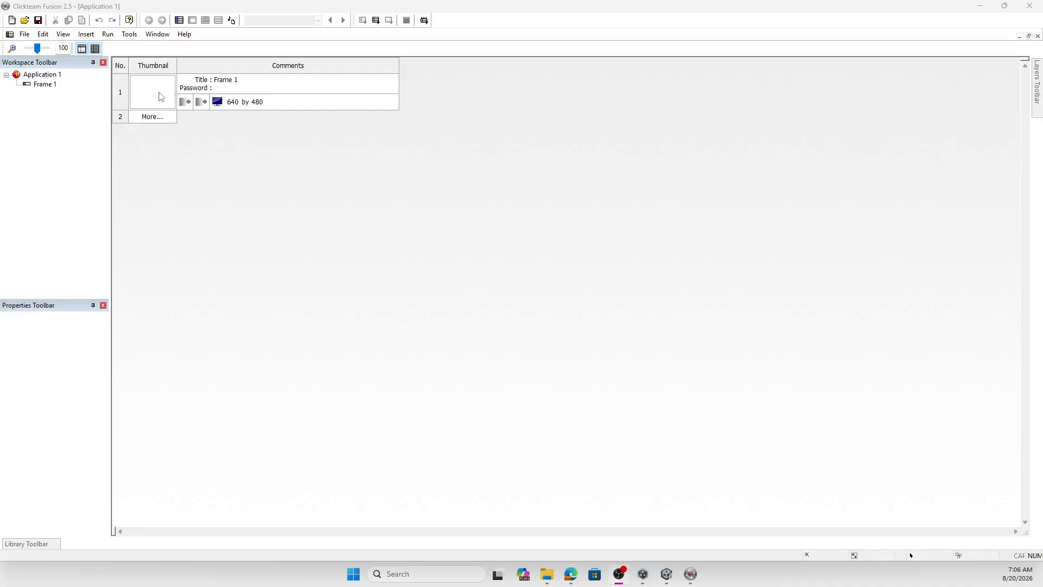
- Add three more frames to the application's storyboard after Frame 1
click(126, 114)
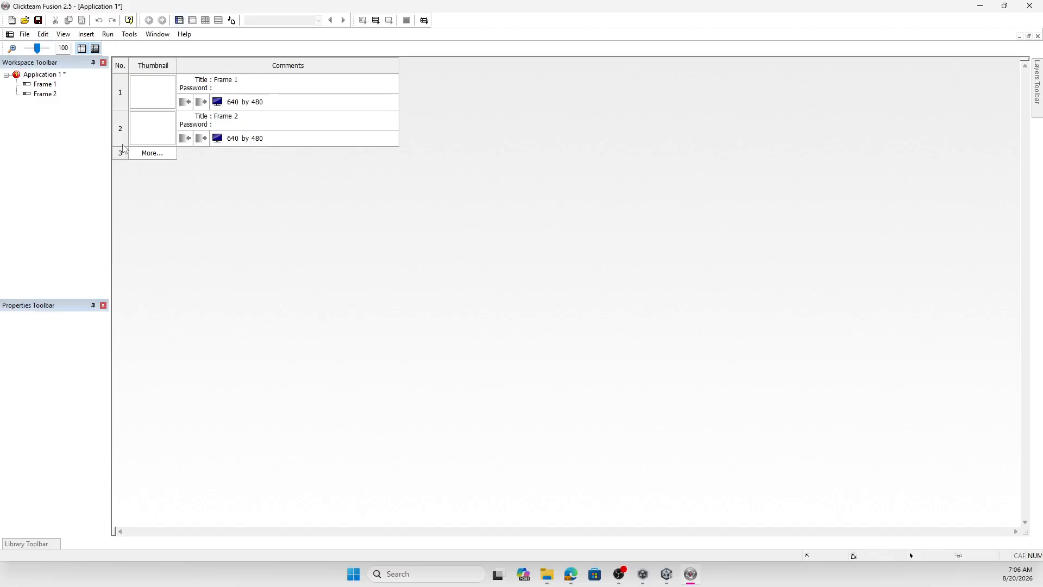
click(123, 156)
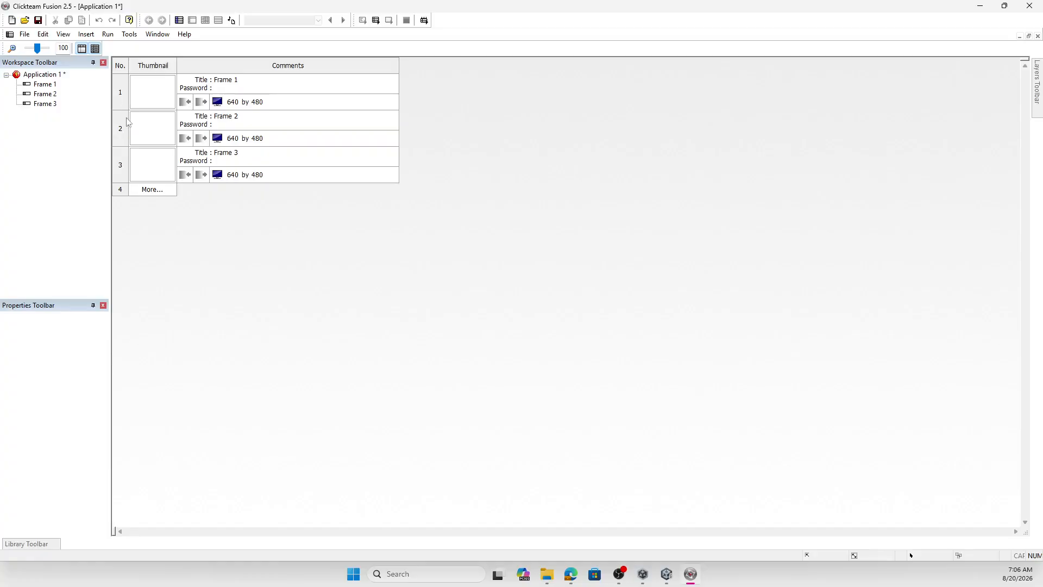
click(123, 192)
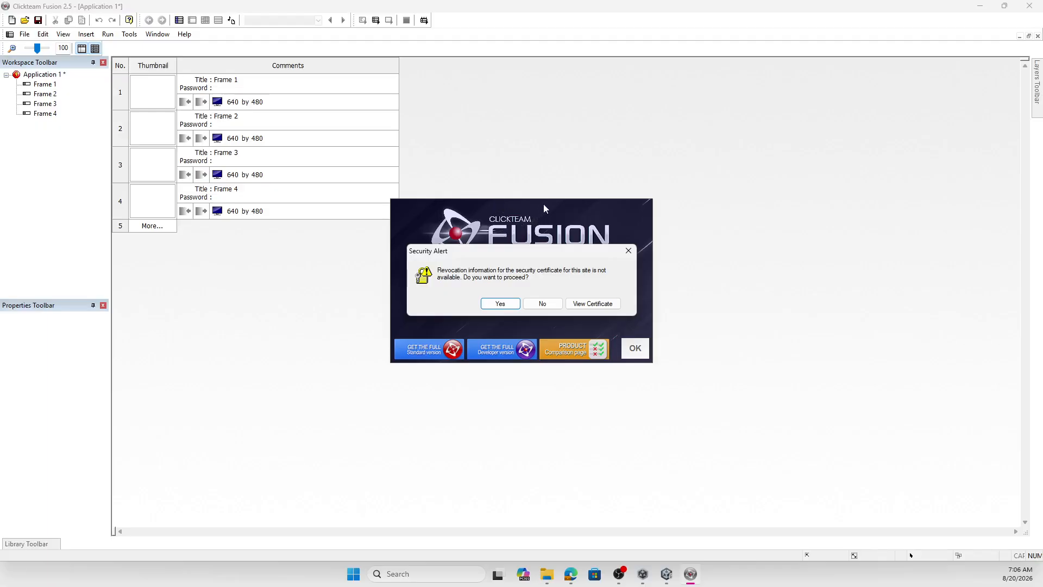
- Accept the security alert, allow the page scripts to continue and close the upgrade splash window
click(500, 306)
click(492, 303)
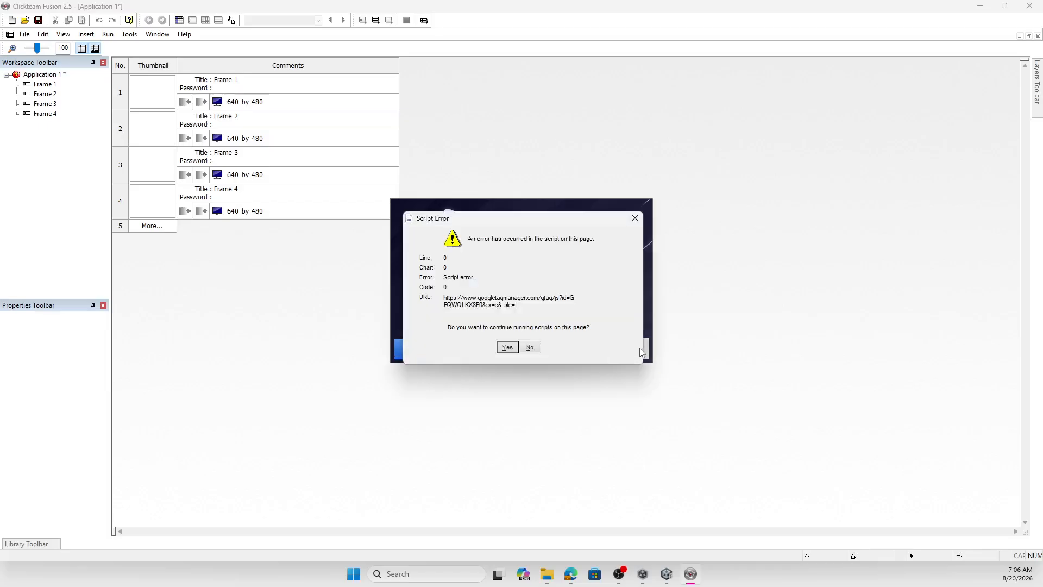
click(504, 349)
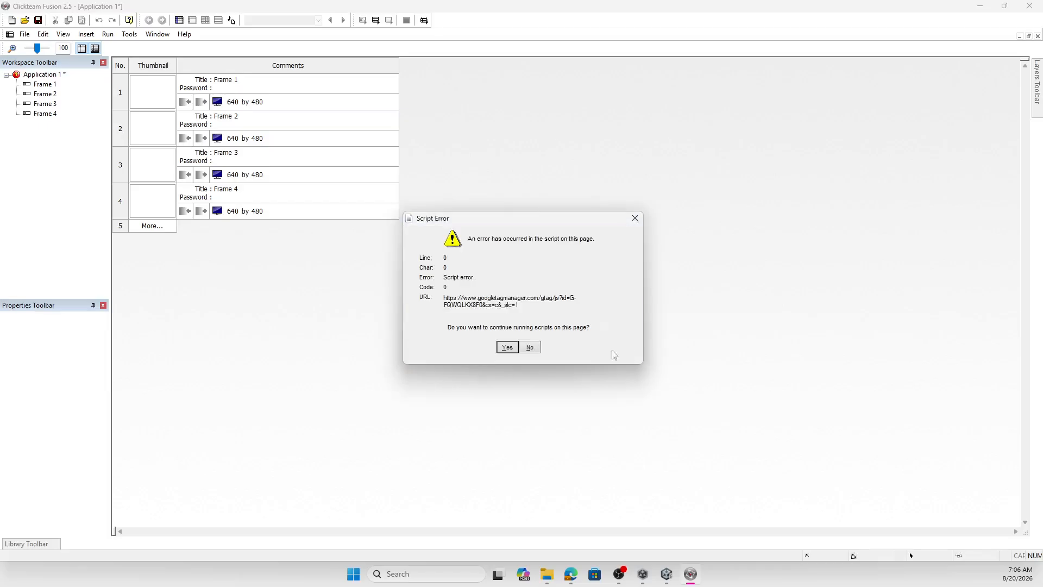
click(515, 351)
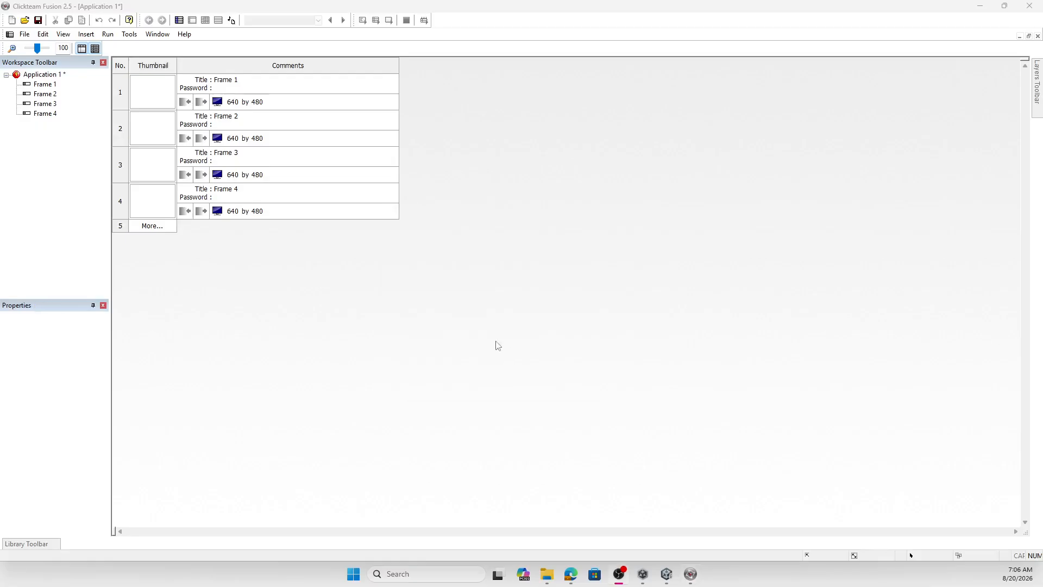
- Delete Frame 4 from the storyboard and confirm the deletion
click(152, 210)
right_click(152, 212)
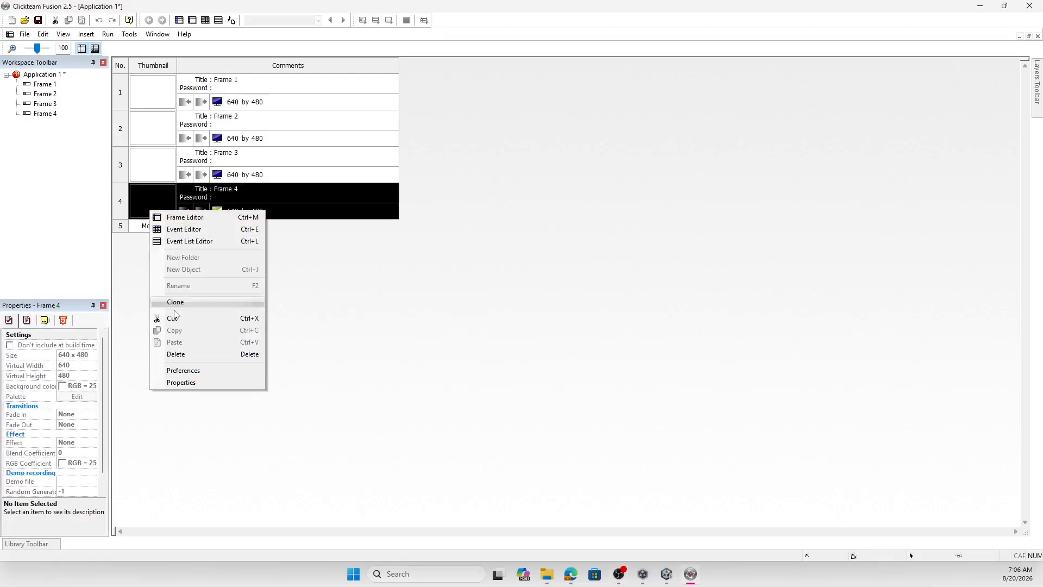
click(239, 353)
click(501, 309)
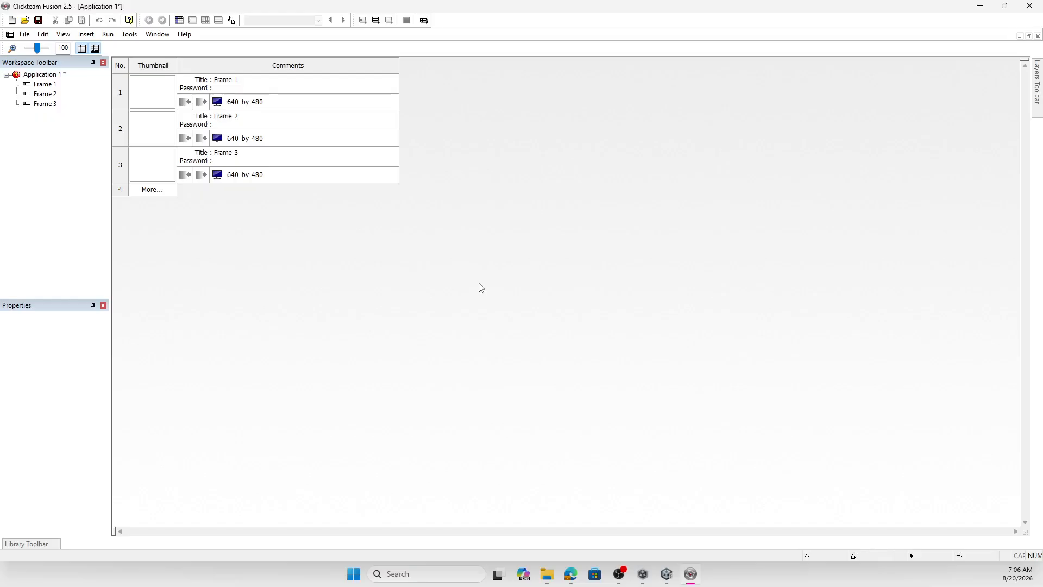
double_click(158, 91)
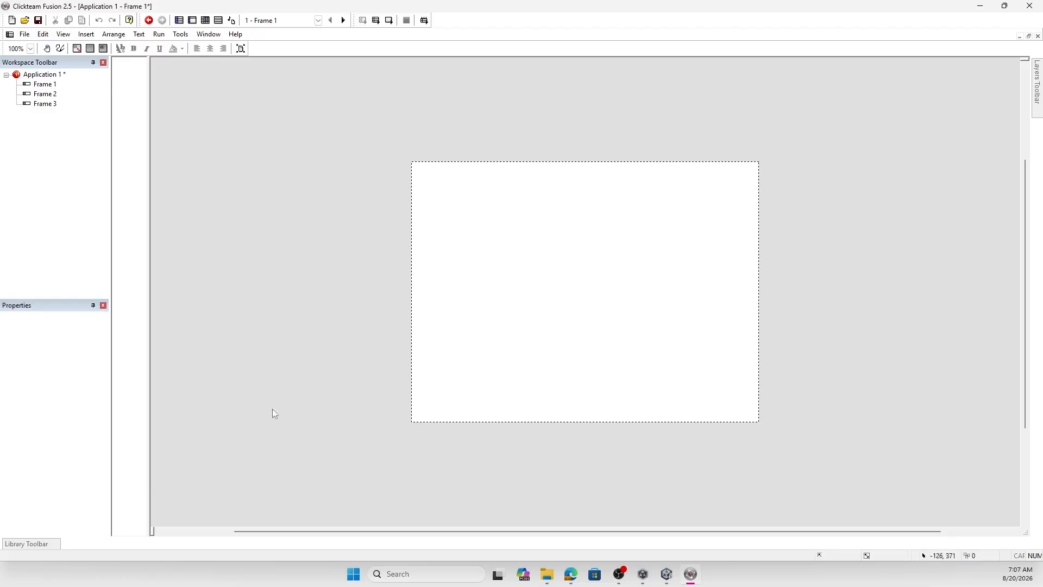
mouse_move(30, 549)
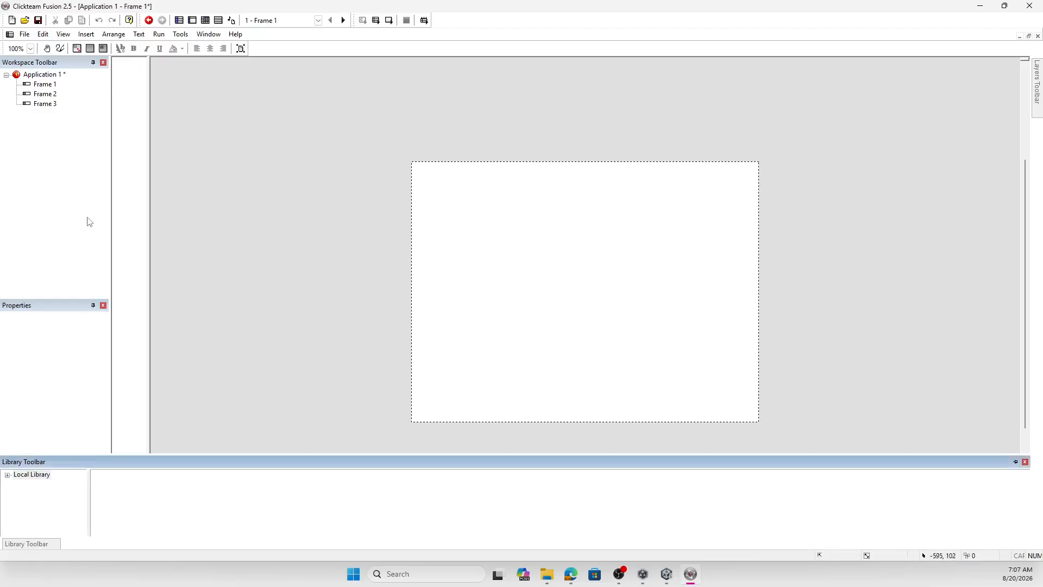
click(47, 87)
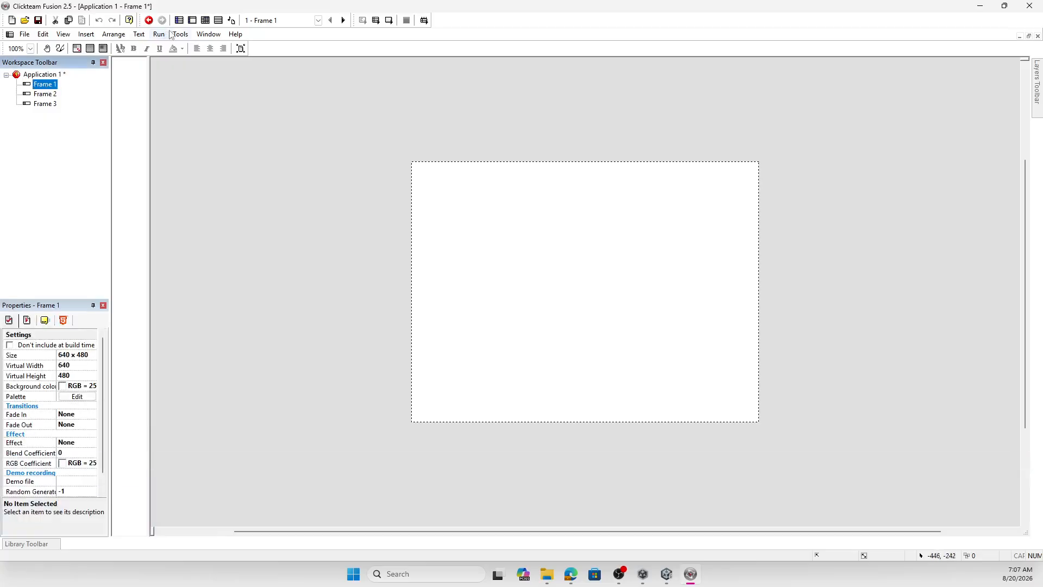
click(179, 20)
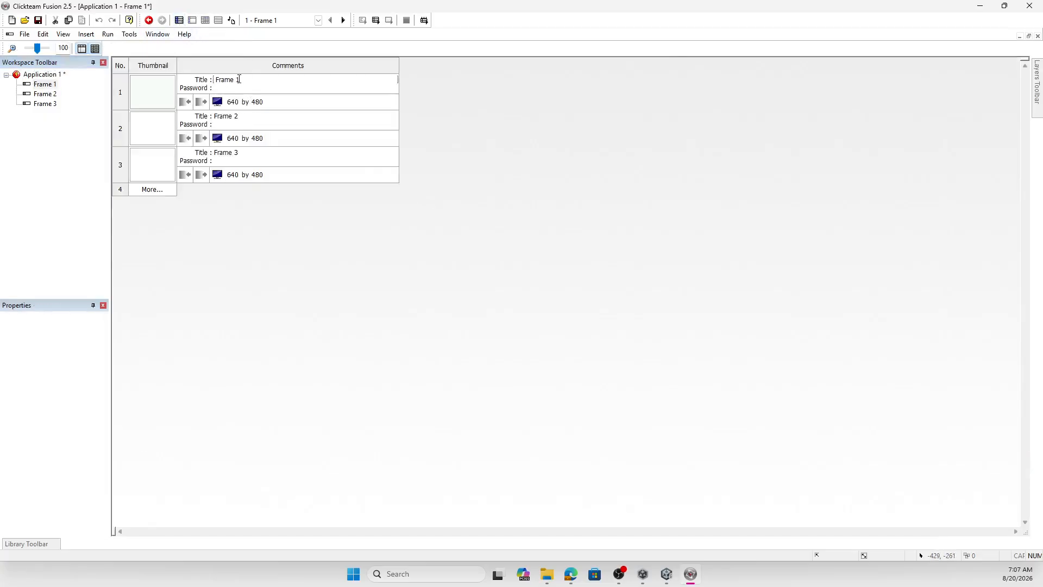
- Rename the three storyboard frames, in order, as Title, Level 1 and Victory
key(BackSpace)
key(BackSpace)
key(BackSpace)
key(BackSpace)
key(BackSpace)
key(BackSpace)
text(Title)
click(242, 117)
key(BackSpace)
key(BackSpace)
key(BackSpace)
key(BackSpace)
key(BackSpace)
key(BackSpace)
click(236, 154)
text(Victory)
- Open the Title frame for editing and expand the Local Library to show its categories
double_click(161, 100)
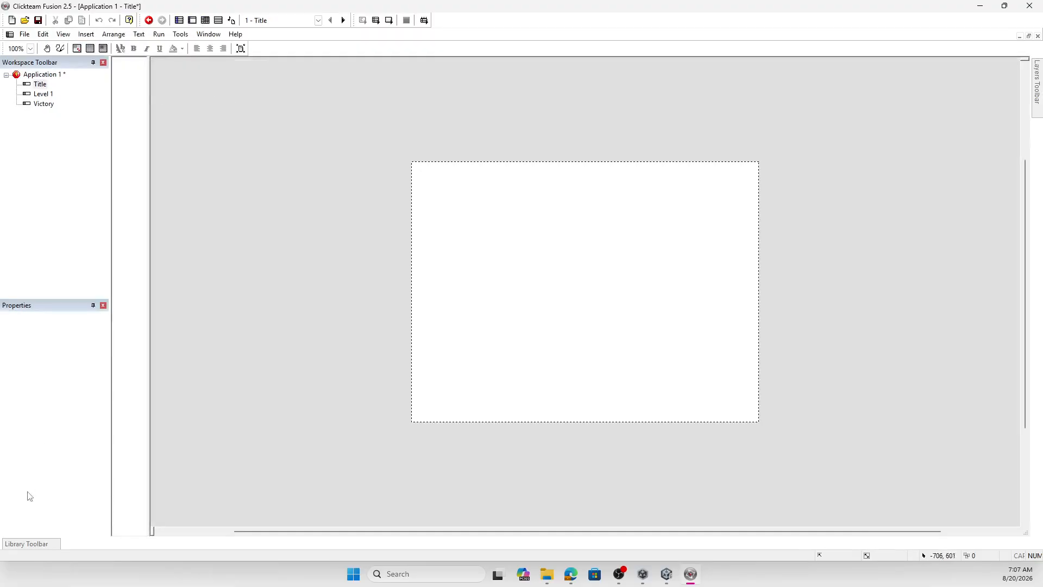
mouse_move(36, 545)
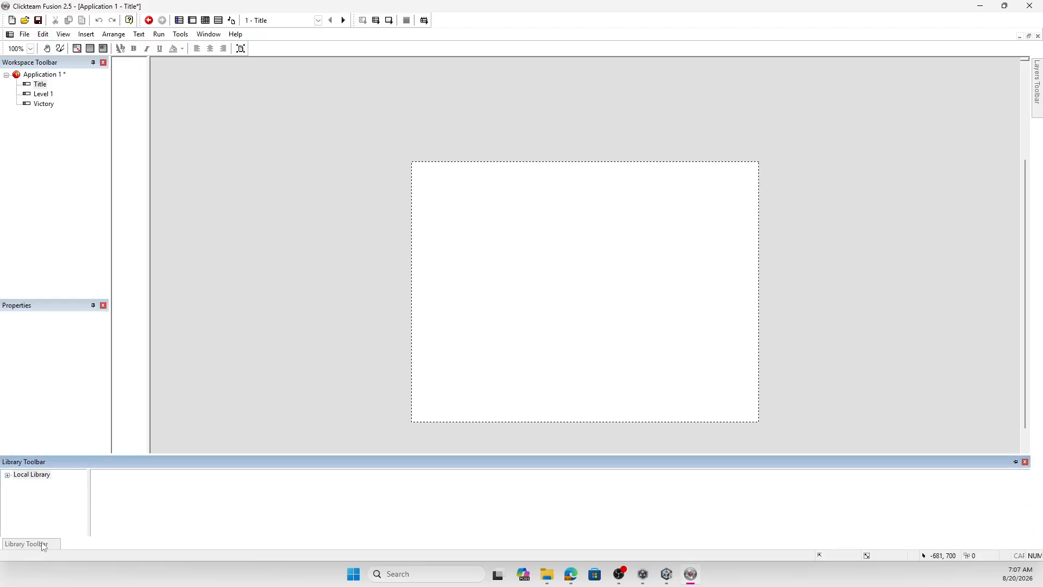
click(7, 476)
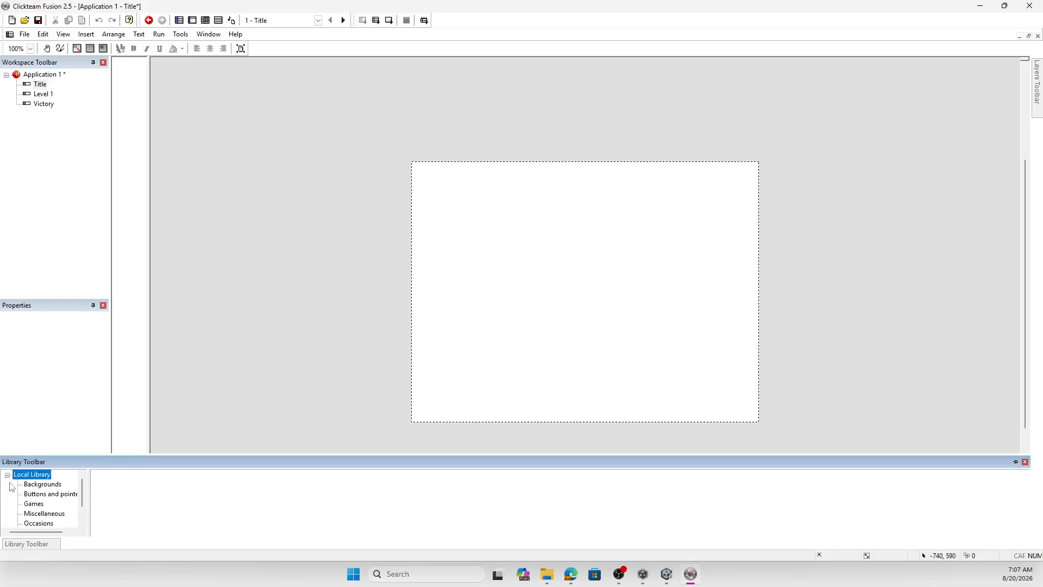
click(64, 34)
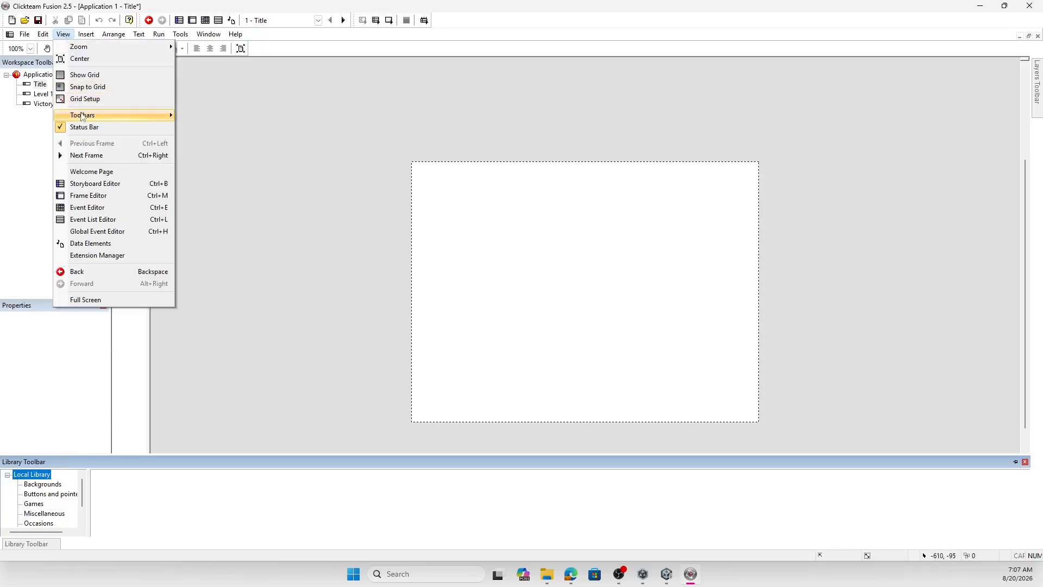
mouse_move(82, 116)
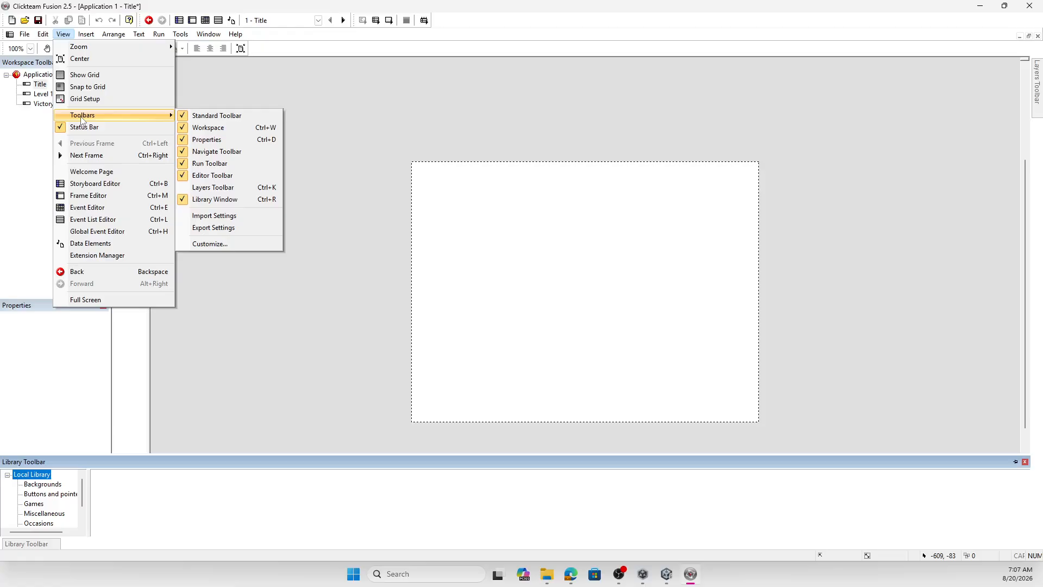
click(517, 296)
- Place Backdrop object 1 from the Space - Backdrops set in the Games library so it covers the Title frame
click(34, 504)
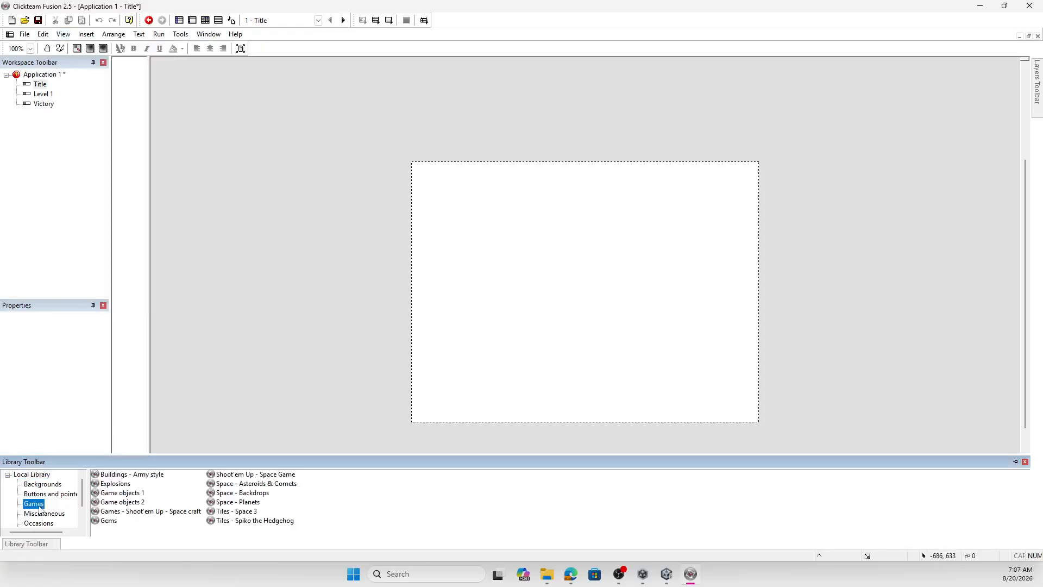
double_click(254, 493)
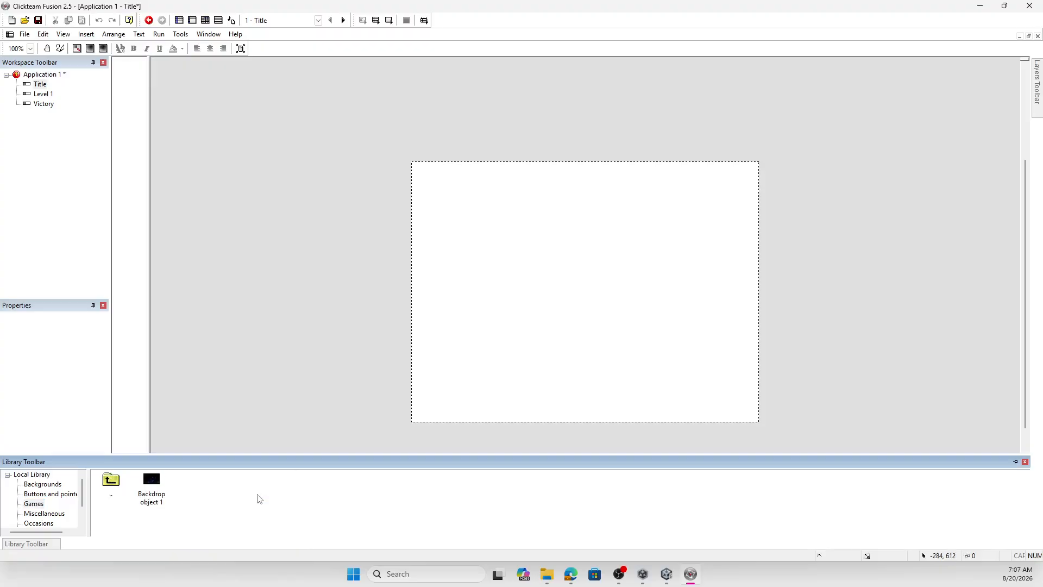
click(155, 488)
drag(148, 488, 418, 170)
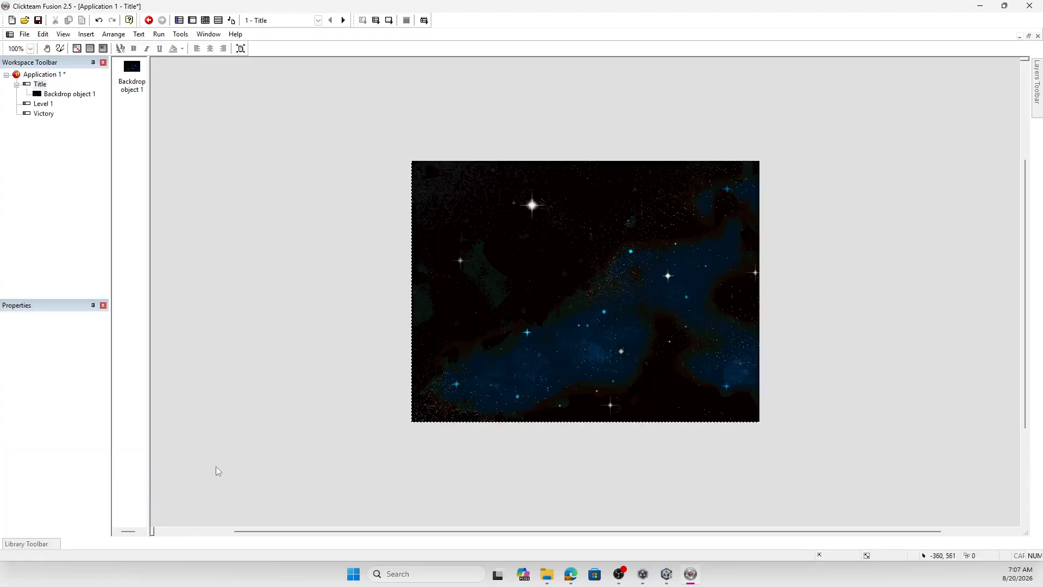
- Place the Ship object from the Shoot'em Up - Space Game library near the left edge of the Title frame
mouse_move(44, 543)
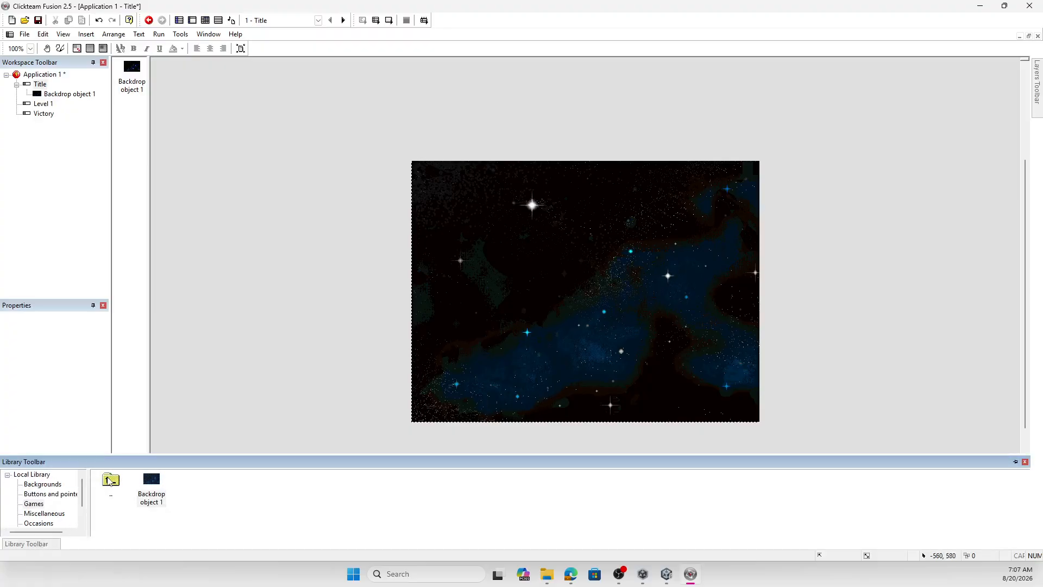
double_click(110, 480)
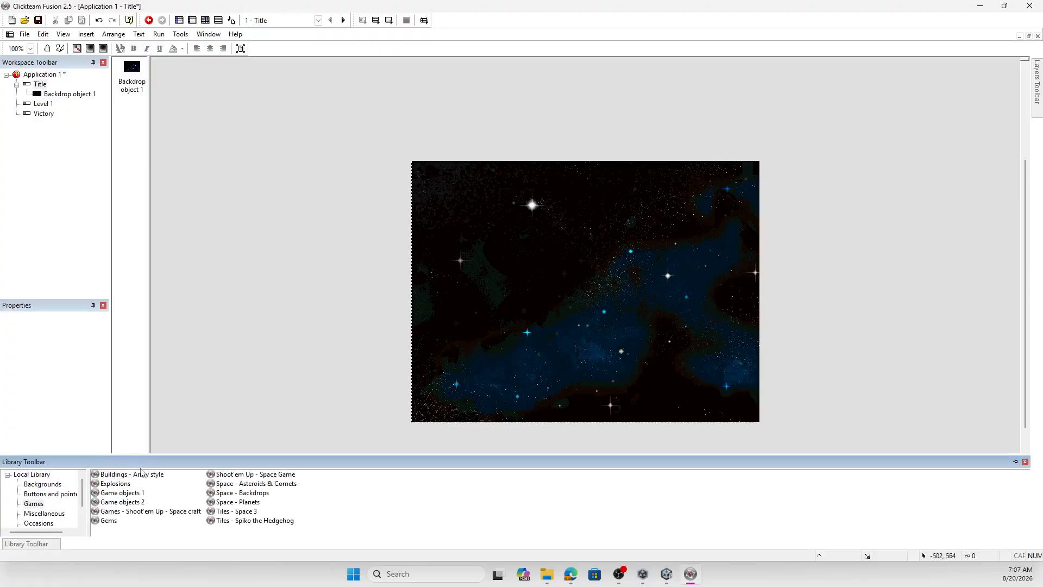
double_click(251, 476)
click(151, 485)
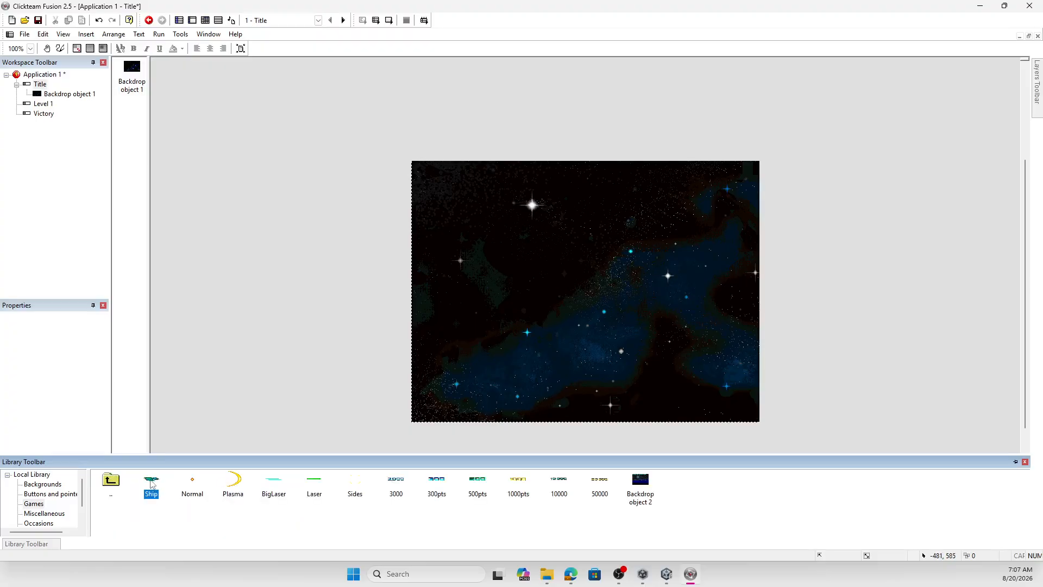
drag(452, 331, 455, 327)
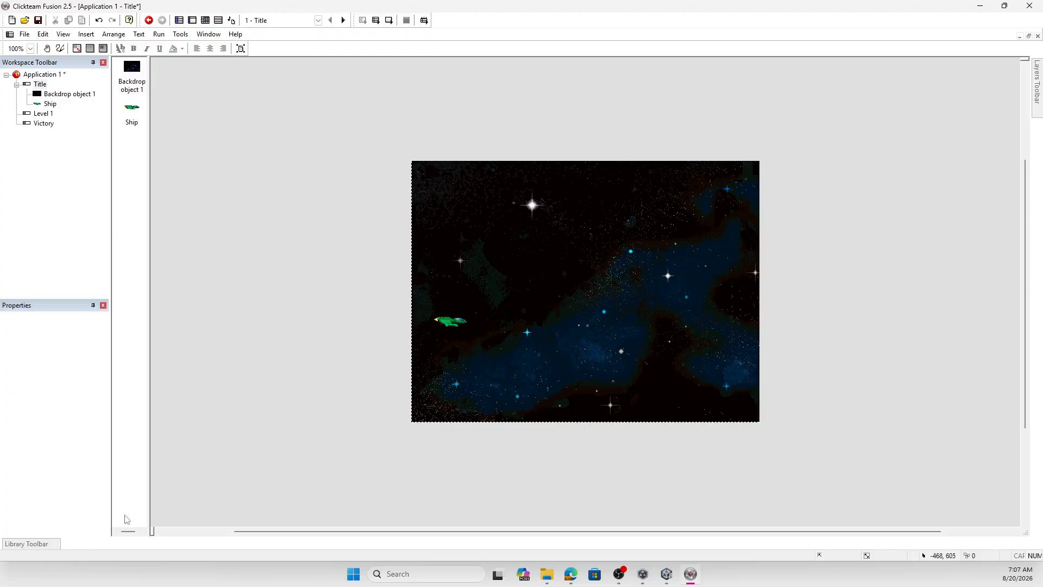
- Place MERCURY at the upper left, JUPITER at the upper right and MOON below JUPITER from the Space - Planets library
mouse_move(27, 544)
double_click(120, 483)
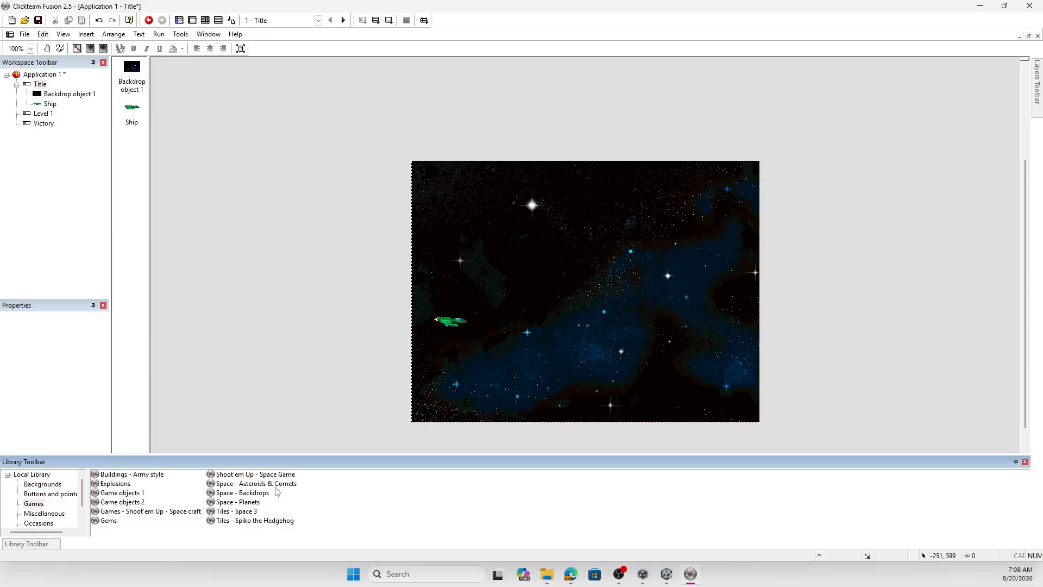
click(255, 503)
double_click(255, 503)
drag(152, 491, 477, 251)
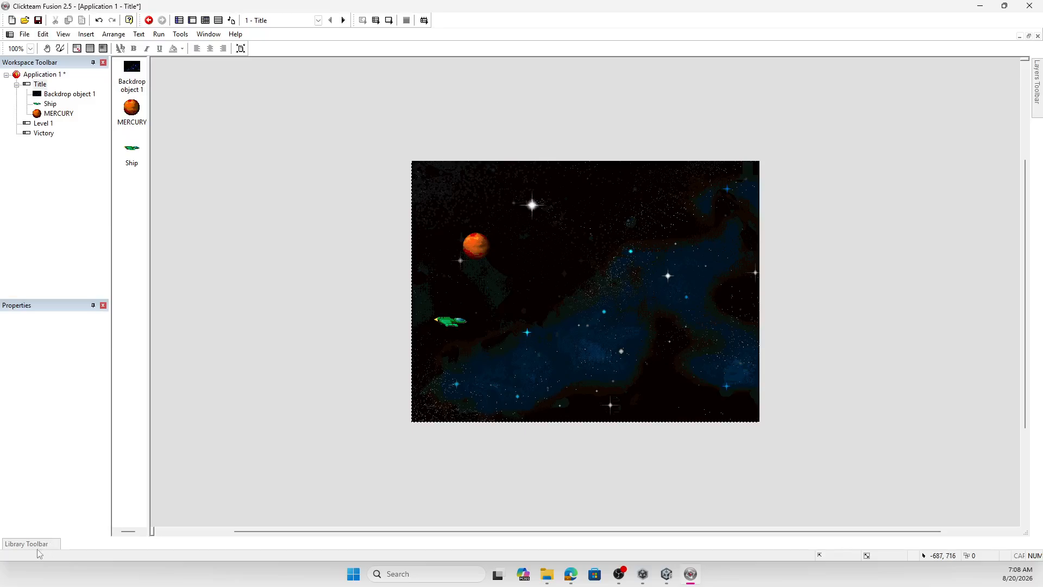
mouse_move(43, 545)
drag(192, 480, 649, 230)
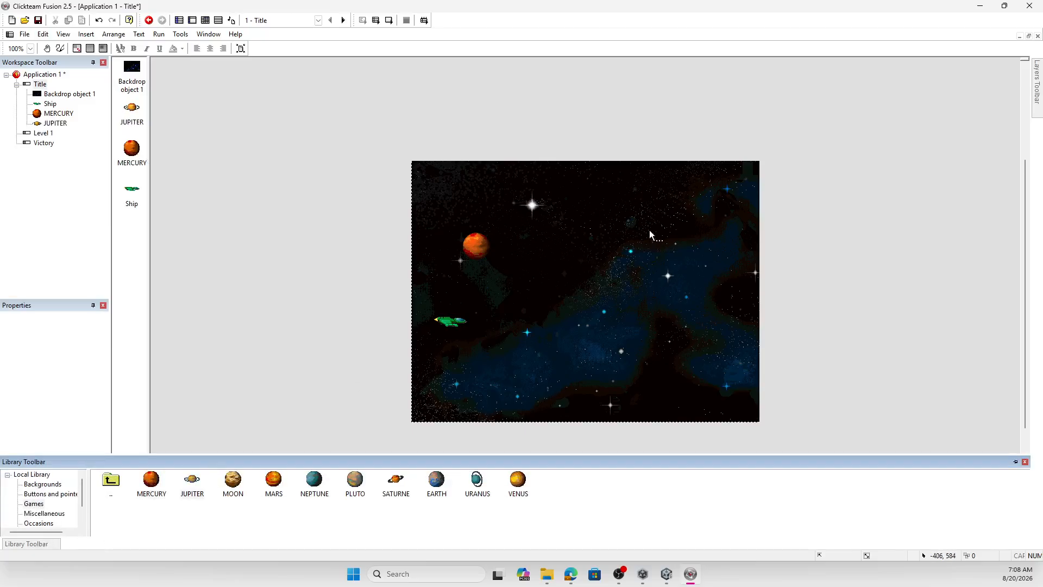
drag(233, 481, 664, 325)
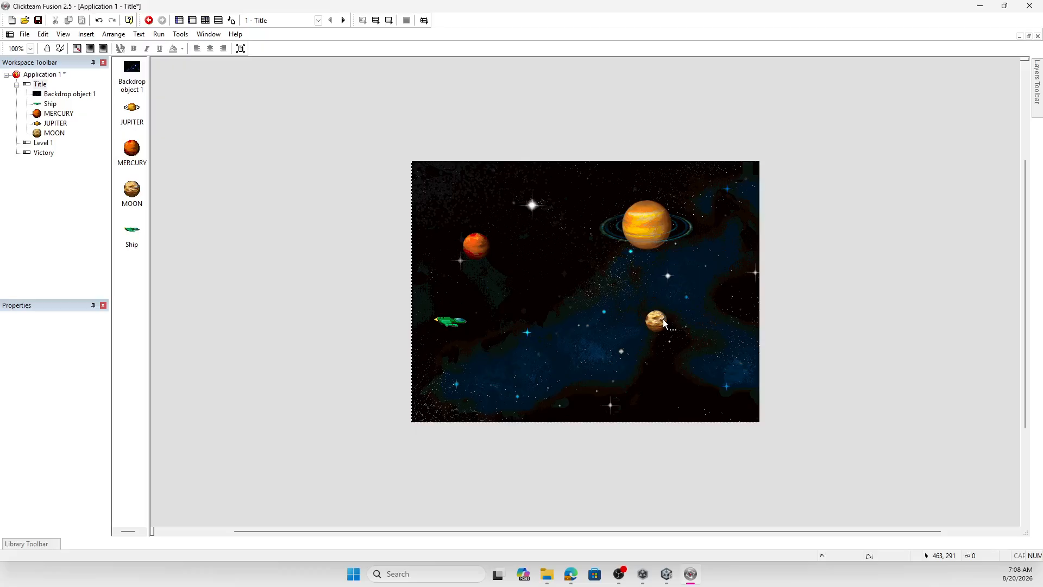
- Insert a new String object near the centre of the Title frame, to the left above the moon
click(87, 34)
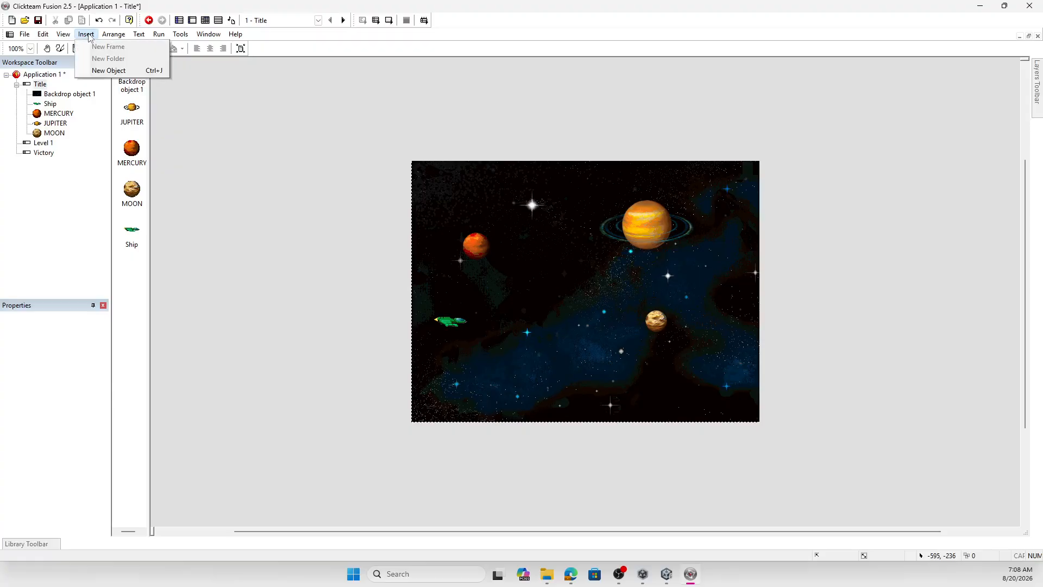
click(108, 70)
scroll(584, 277, down, 10)
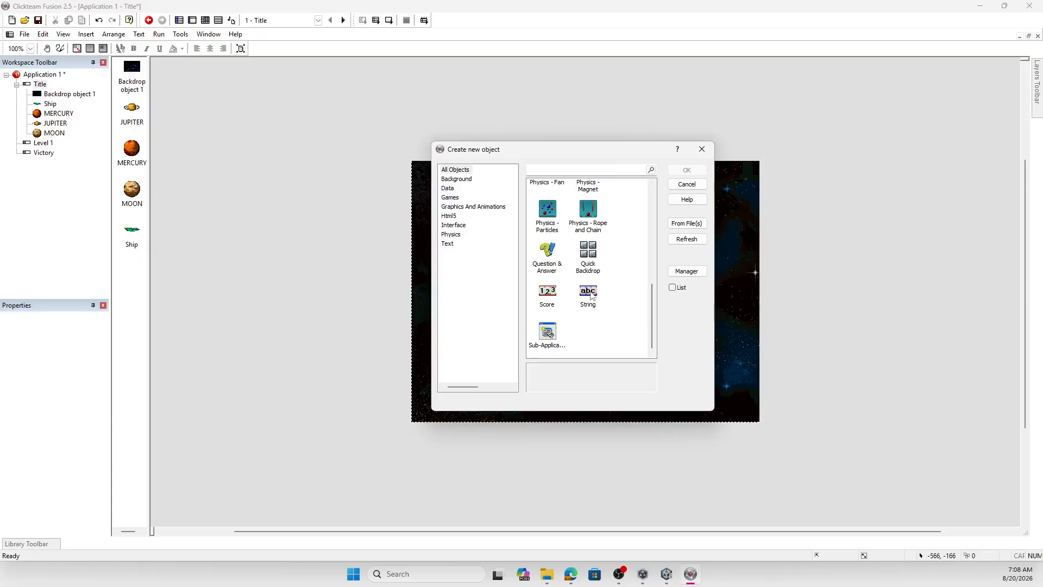
double_click(591, 295)
click(573, 298)
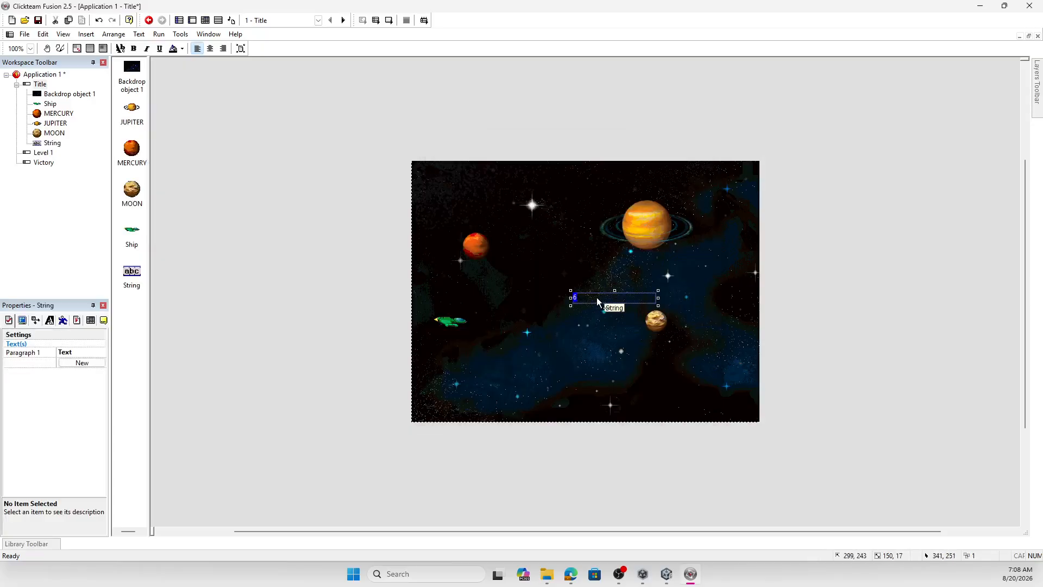
- Replace the String object's text with "Space Game"
double_click(597, 298)
text(StaText)
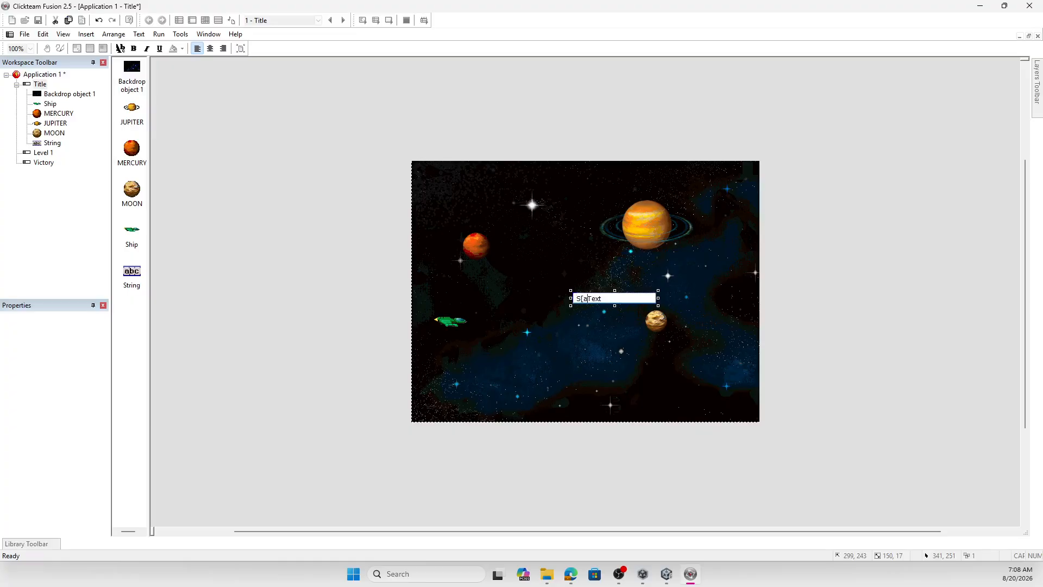
key(BackSpace)
key(BackSpace)
key(BackSpace)
click(589, 344)
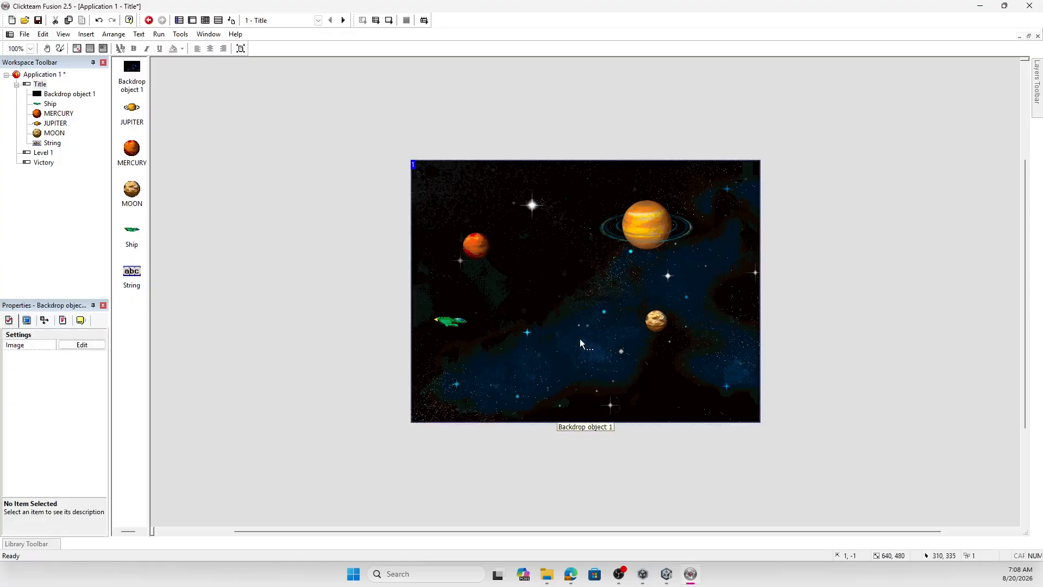
- Set the "Space Game" string's text color to pale cyan and its font to Terminal Regular, size 14
click(594, 299)
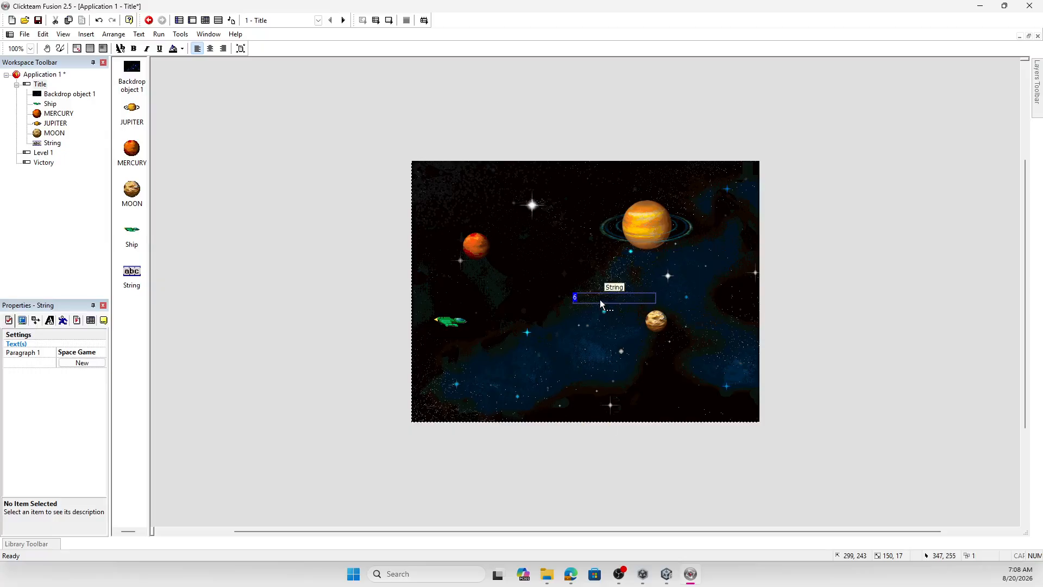
click(50, 320)
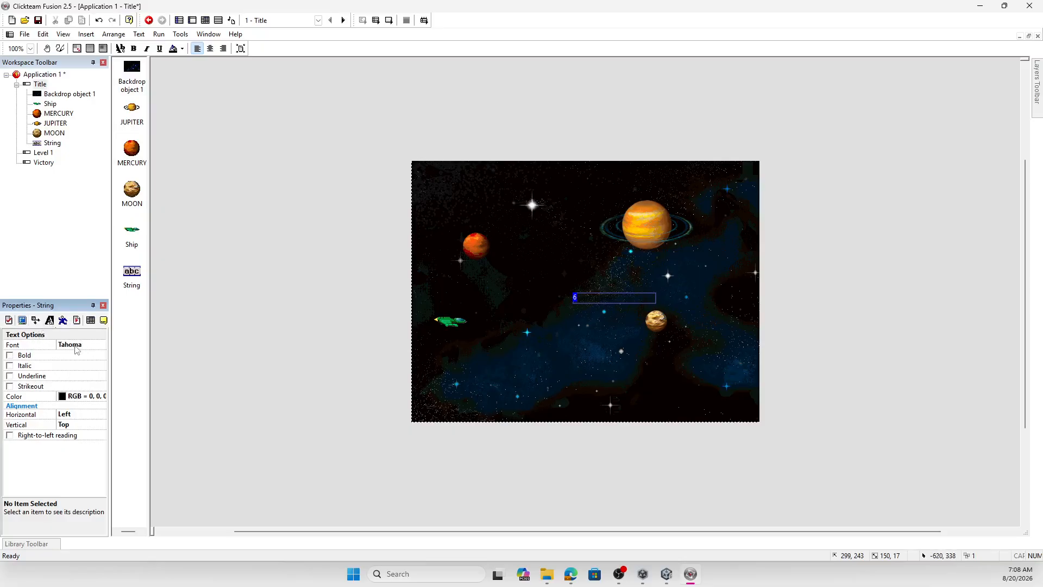
click(74, 396)
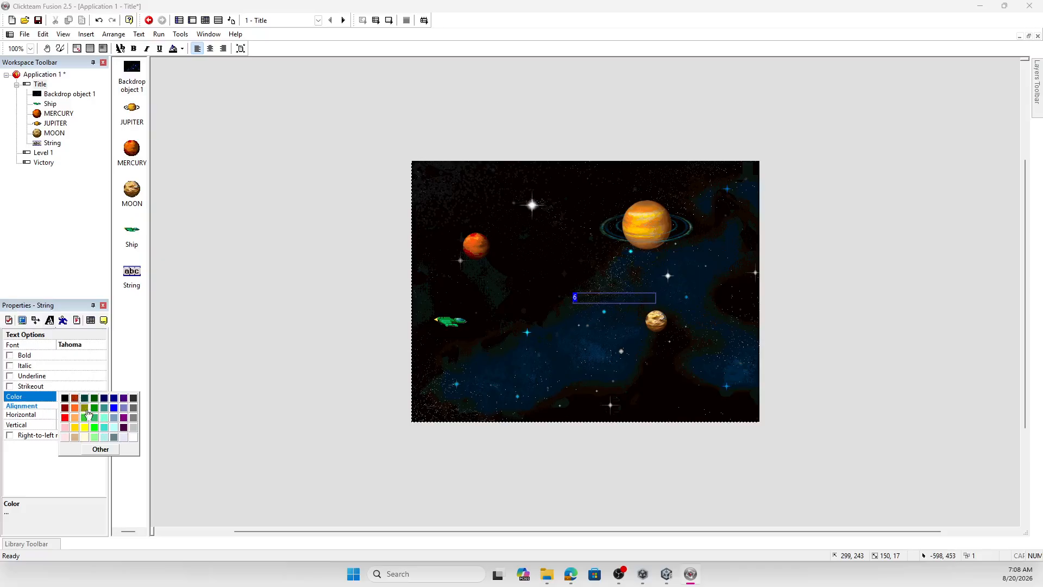
click(112, 429)
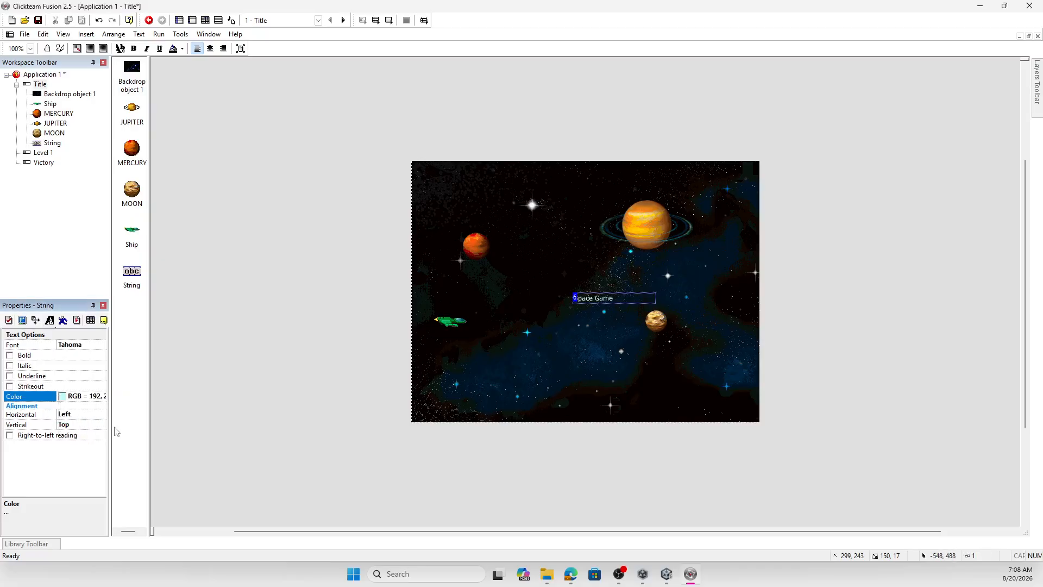
click(79, 348)
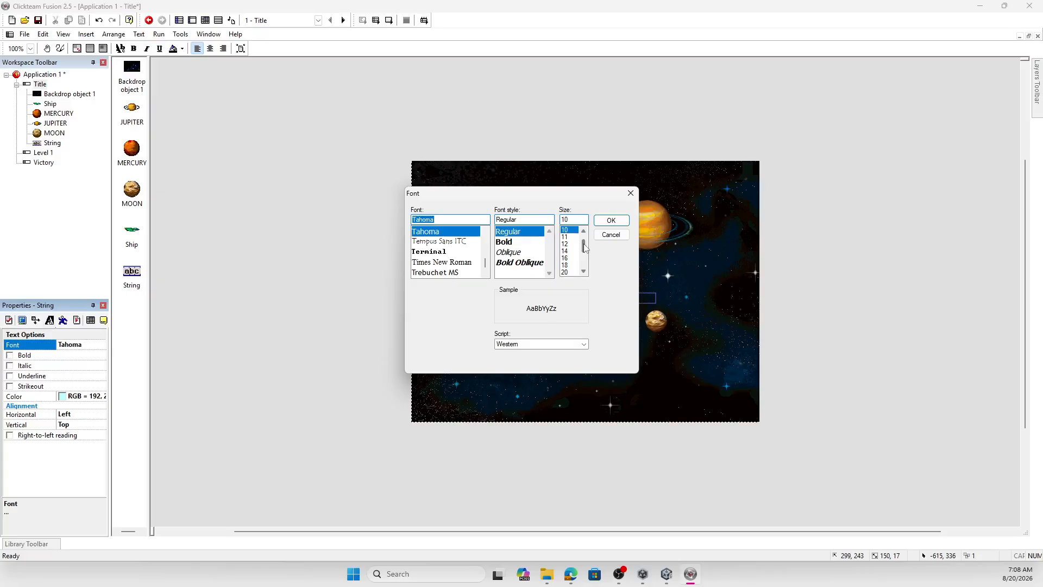
click(433, 252)
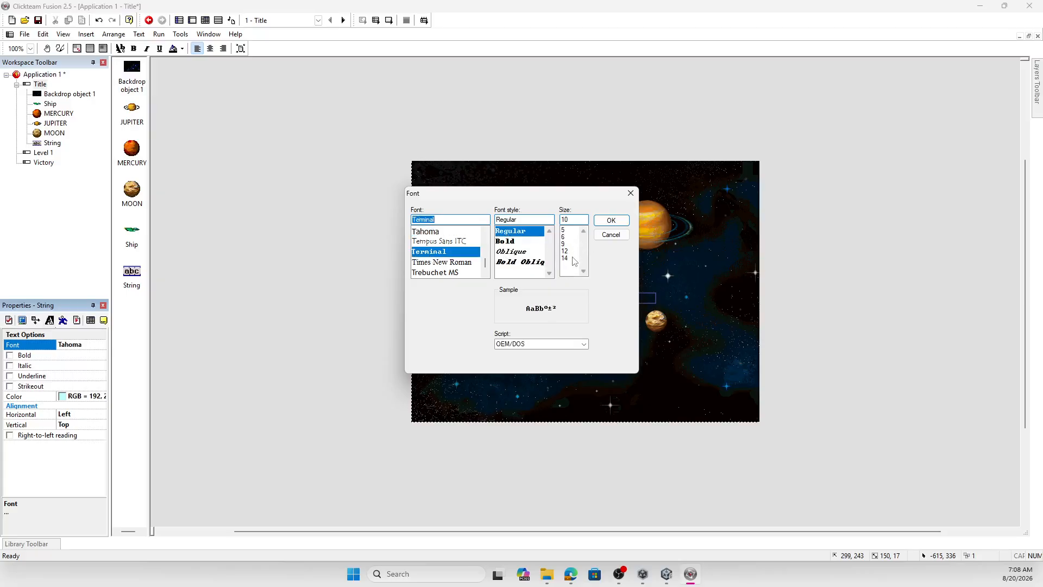
click(565, 258)
click(611, 219)
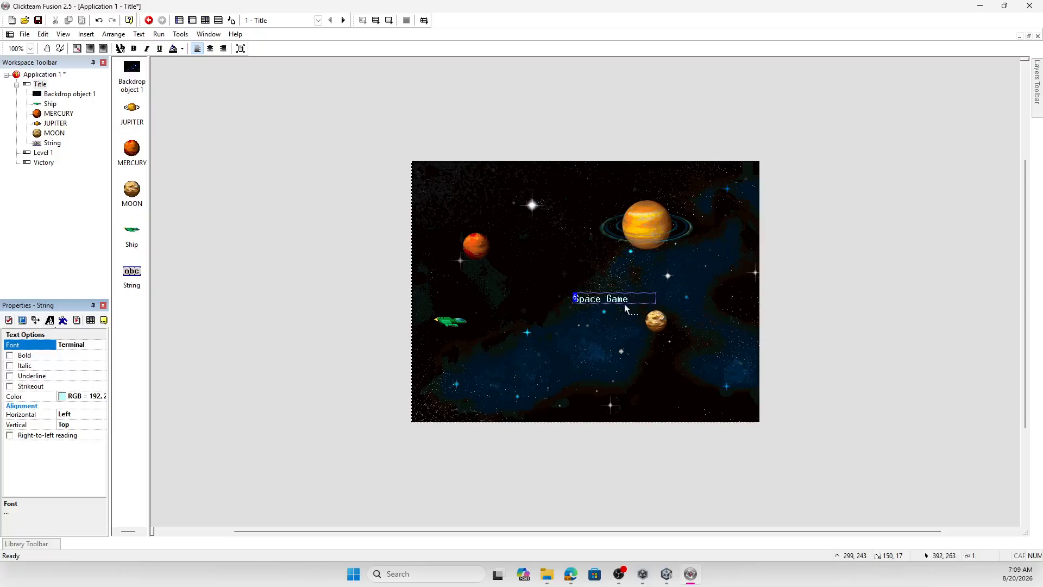
- Widen the title text box to about 199 × 22, center it horizontally above mid-frame with centered text, and test-run the Title frame
drag(610, 300, 643, 267)
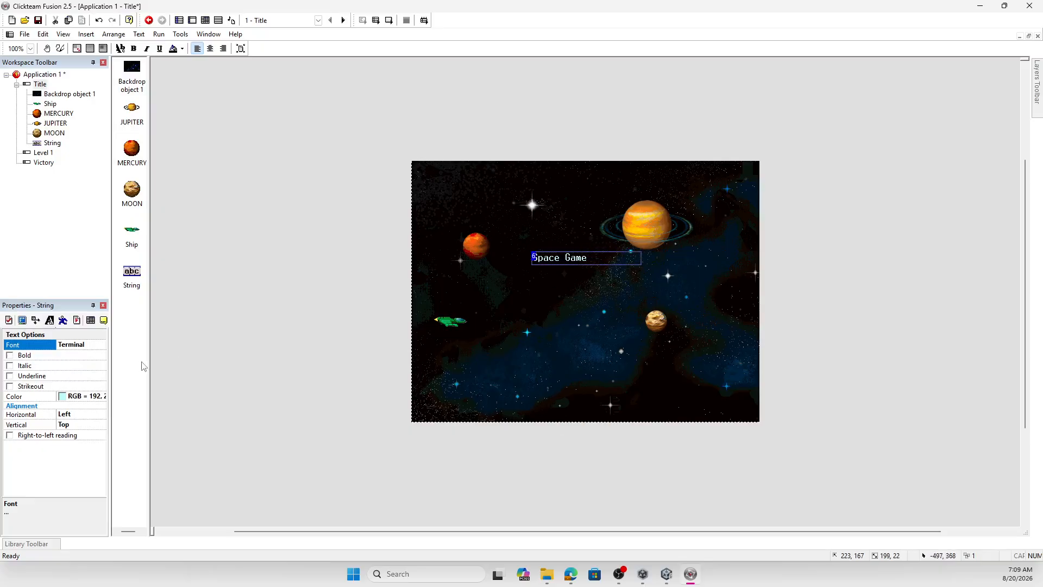
click(73, 415)
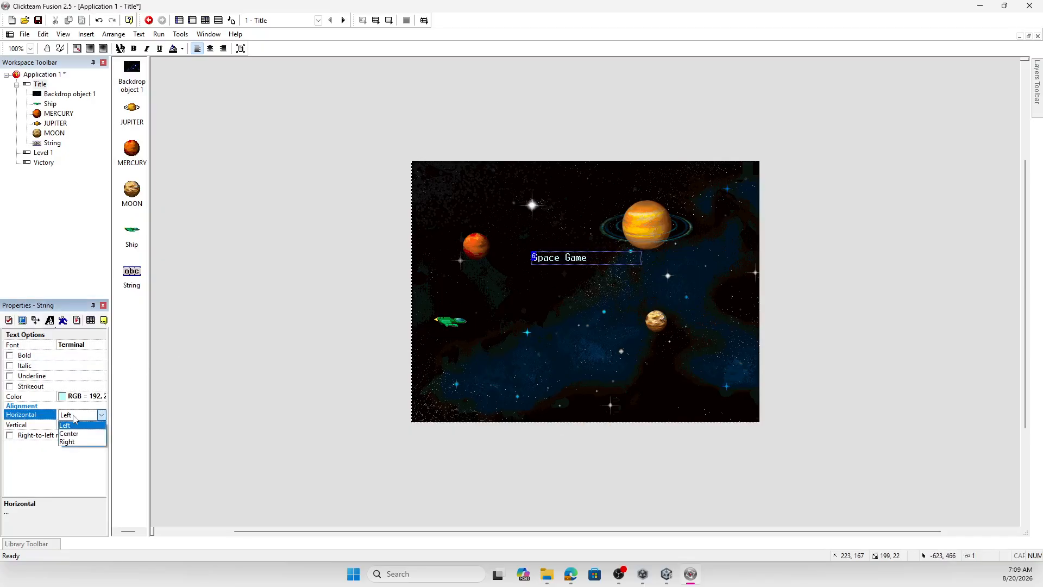
click(76, 435)
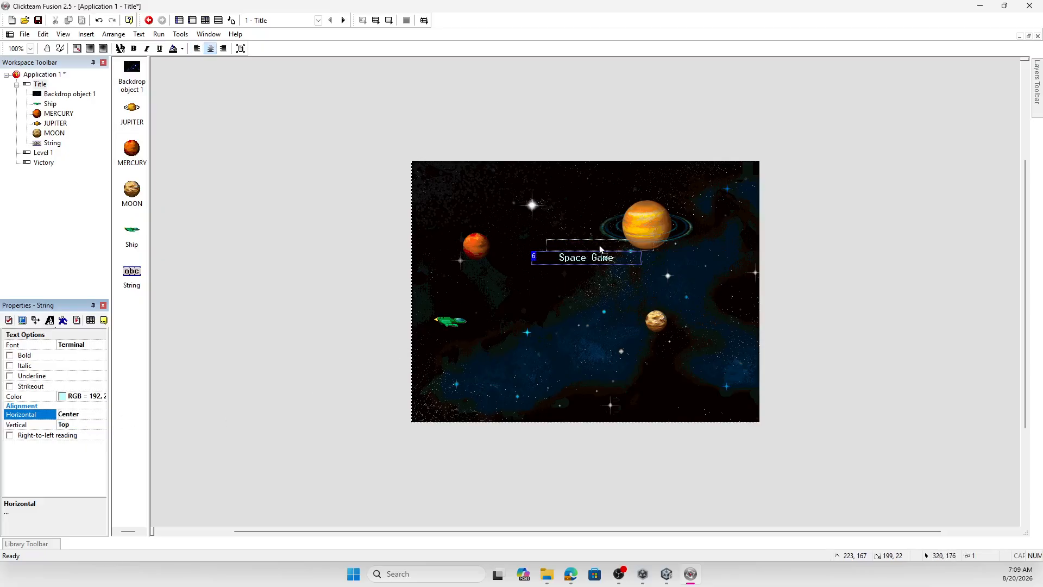
drag(586, 262, 586, 259)
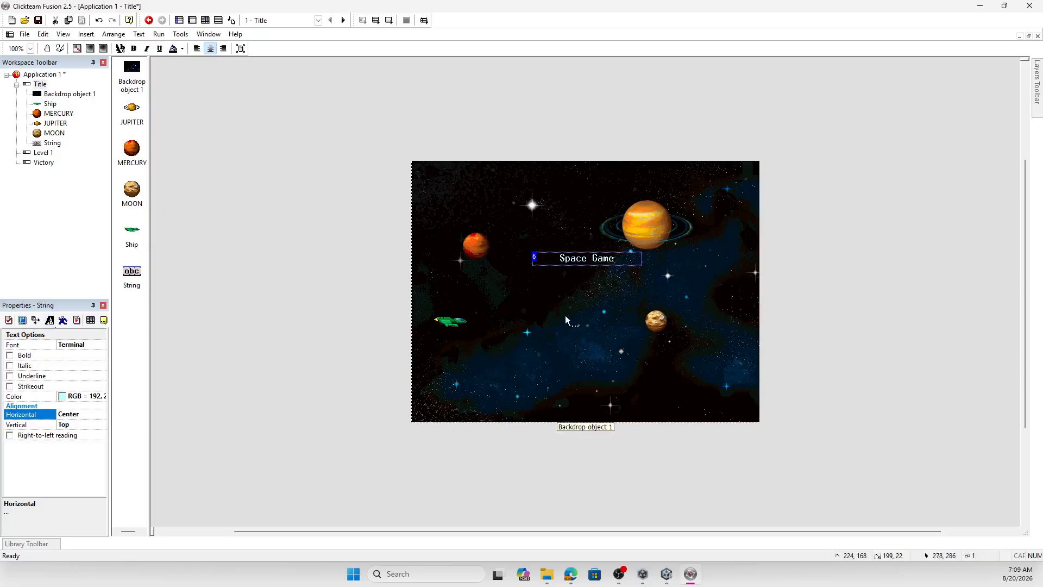
click(390, 23)
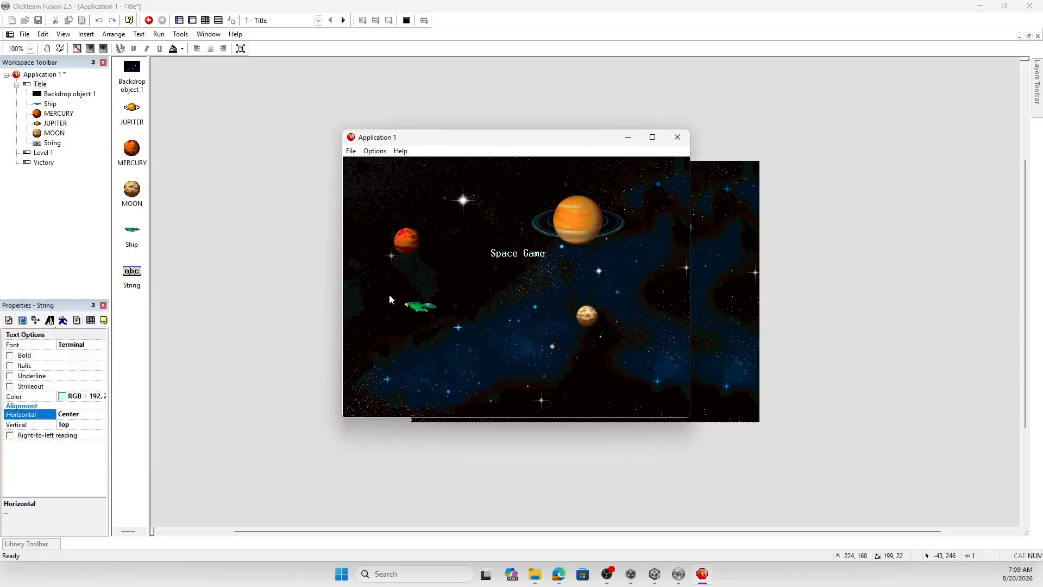
click(676, 137)
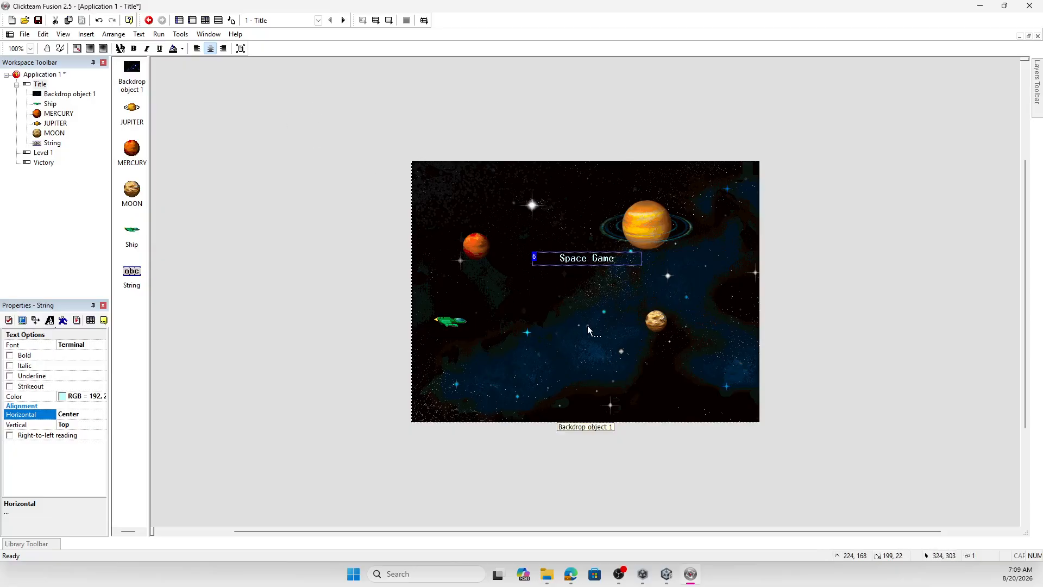
- Insert a Button object below the title text on the Title frame and label it "Start"
click(87, 34)
click(120, 70)
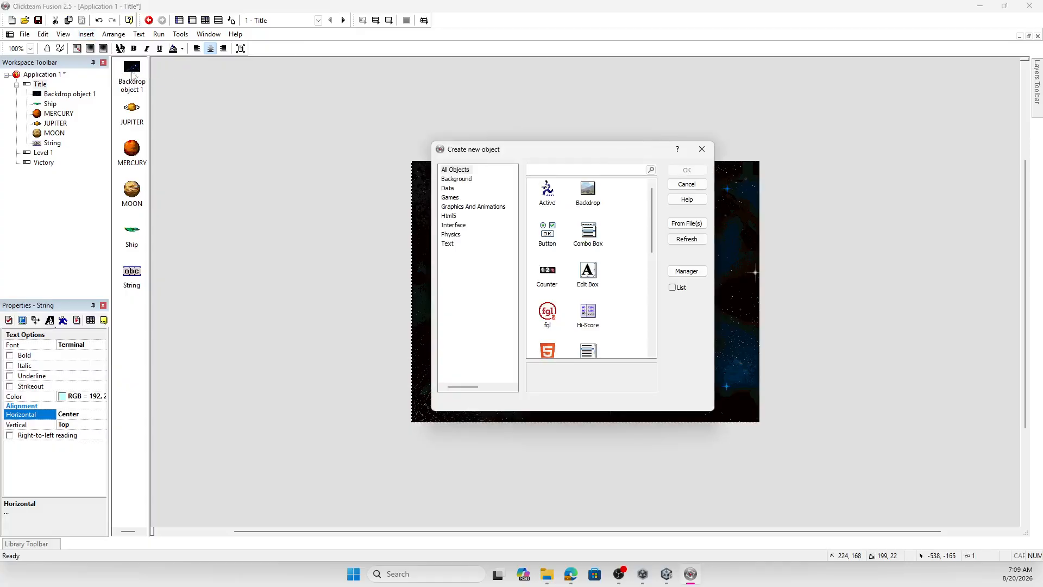
double_click(548, 232)
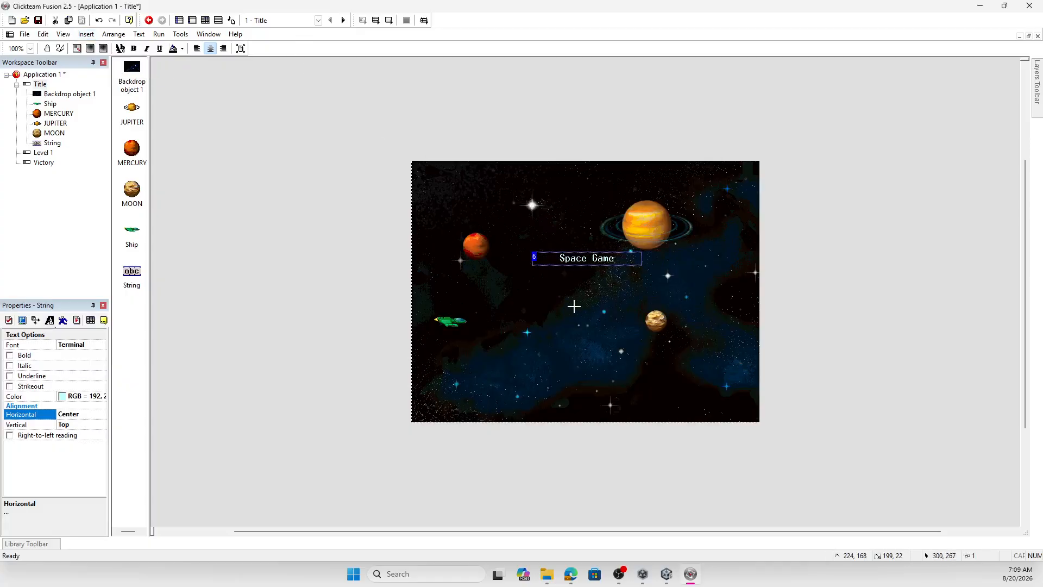
click(590, 314)
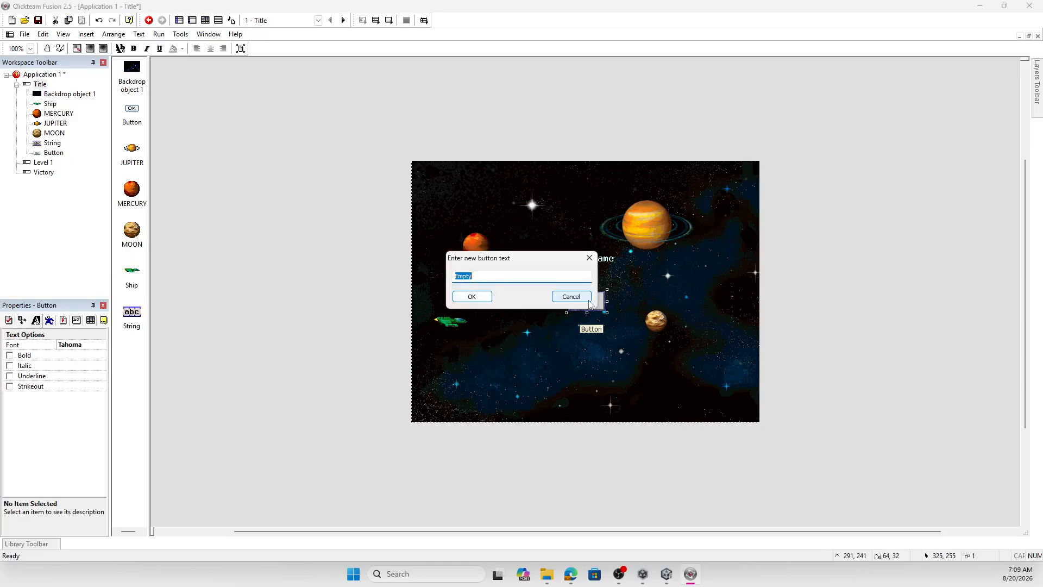
text(Start)
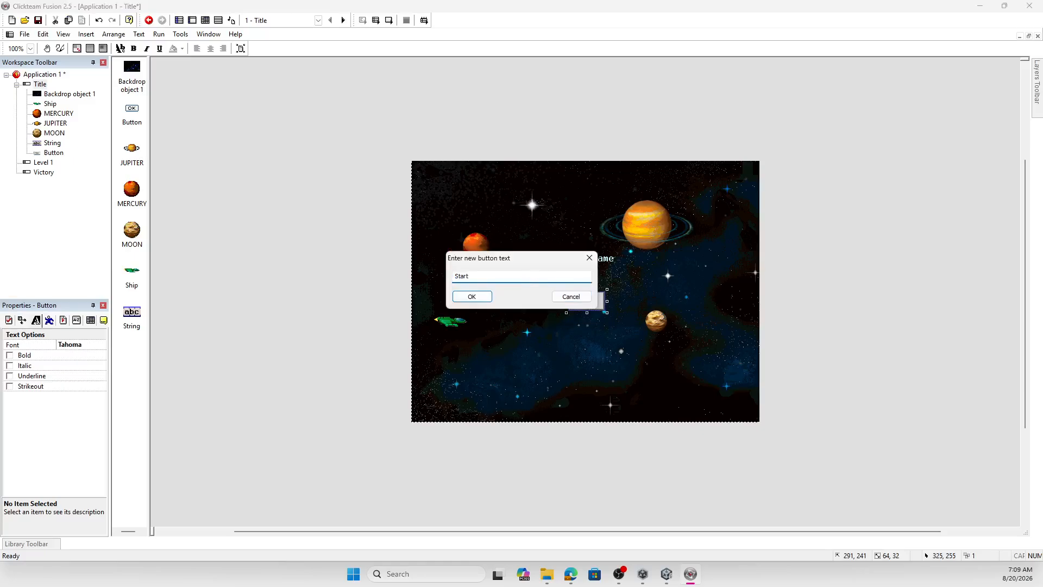
click(470, 298)
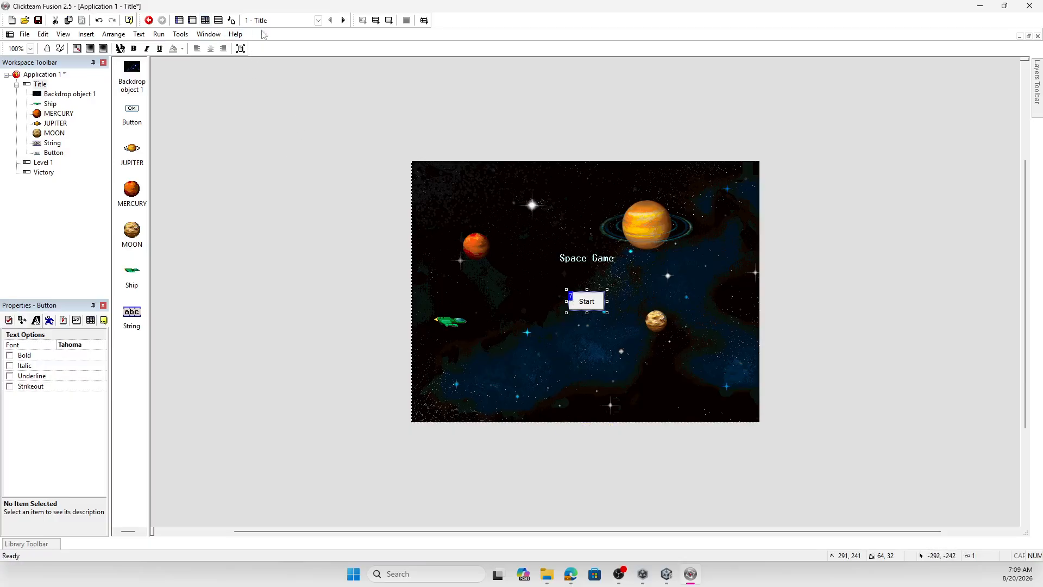
- Test-run the Title frame to check the Start button, and close the preview
click(388, 20)
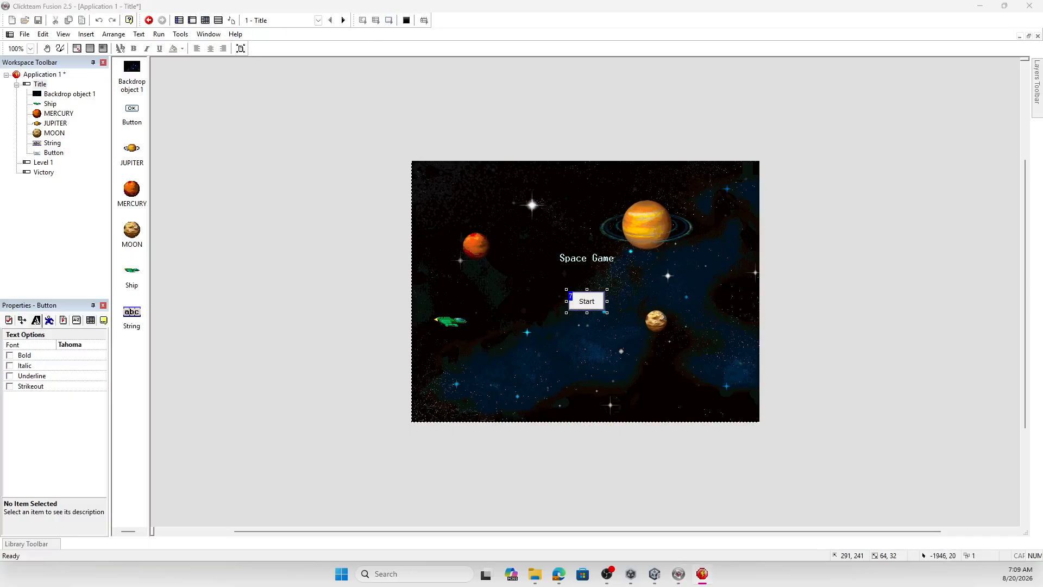
drag(480, 198, 548, 162)
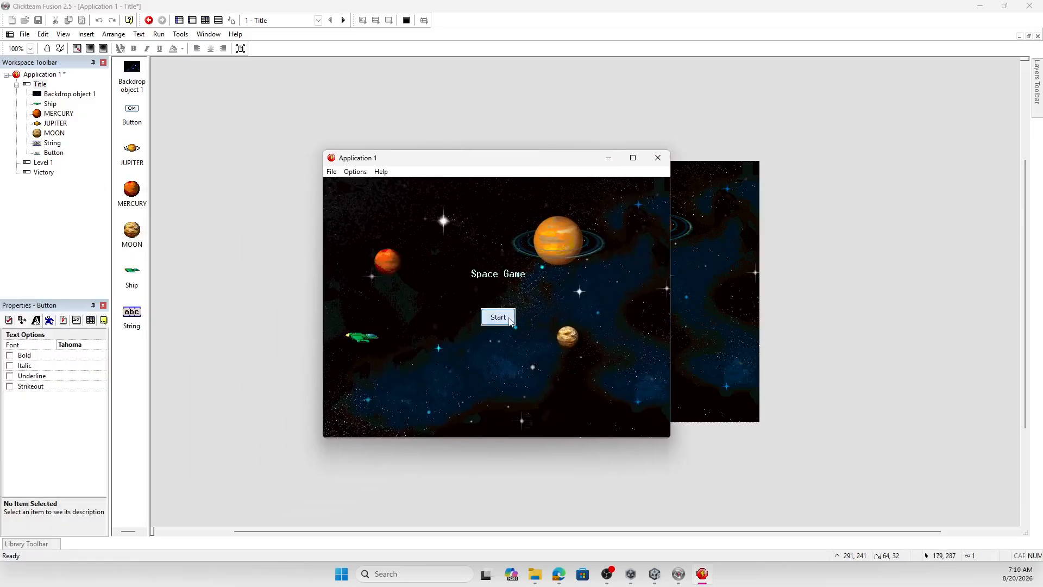
click(657, 158)
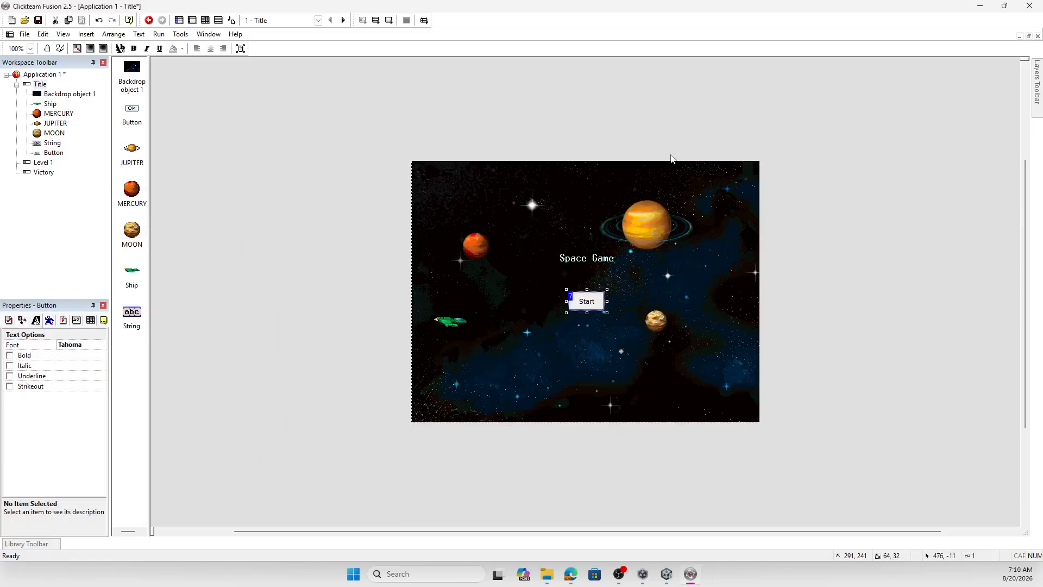
- Add a Title frame event that goes to the next frame when the Start button is clicked
click(205, 20)
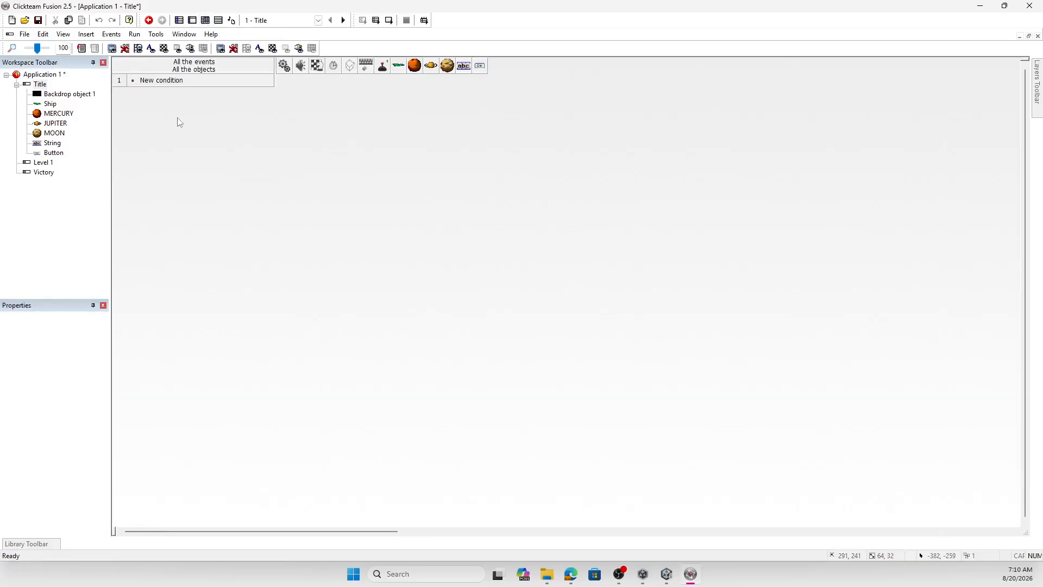
double_click(168, 82)
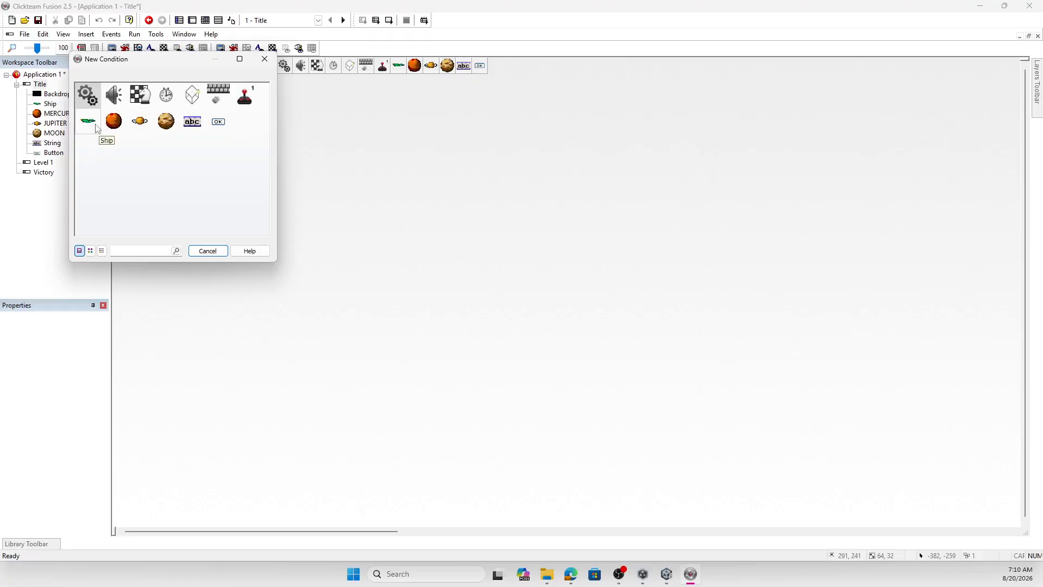
click(219, 122)
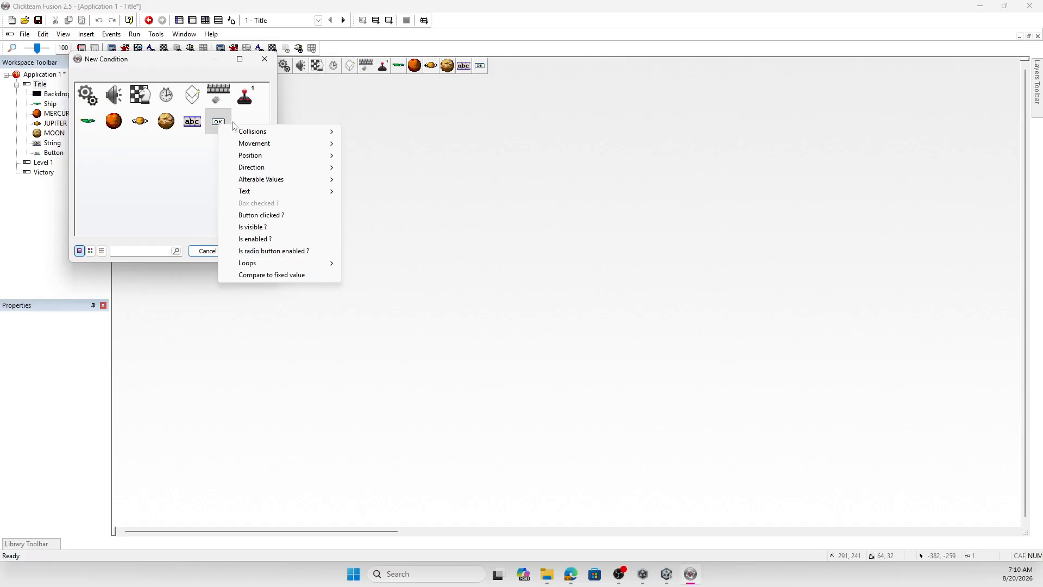
click(271, 217)
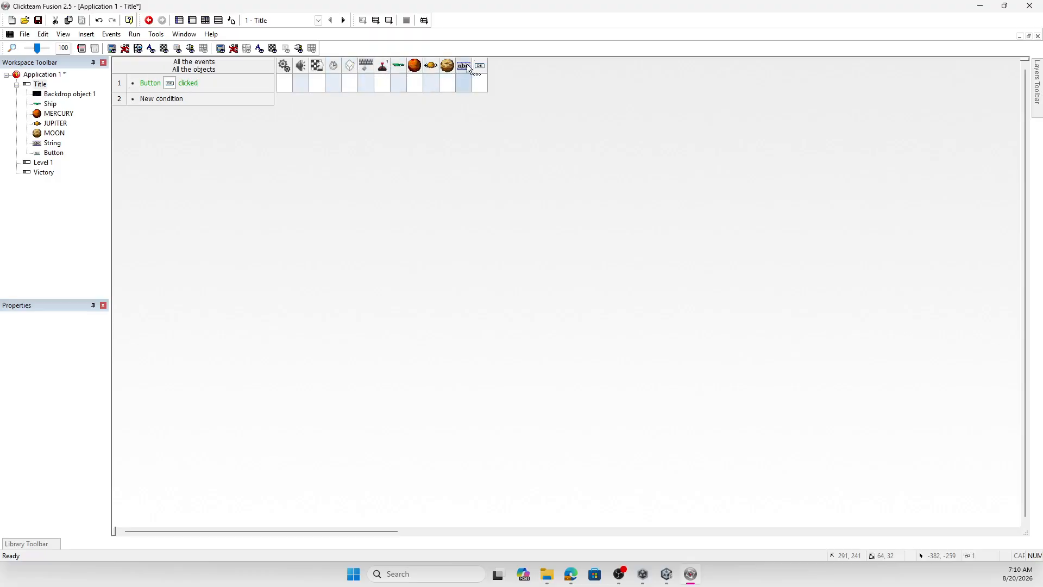
right_click(315, 87)
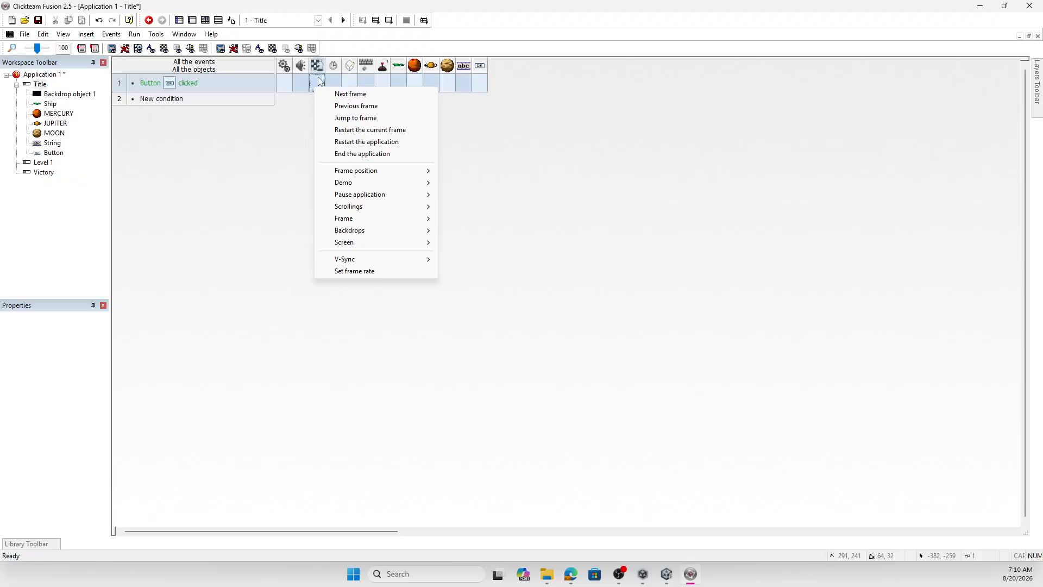
click(352, 94)
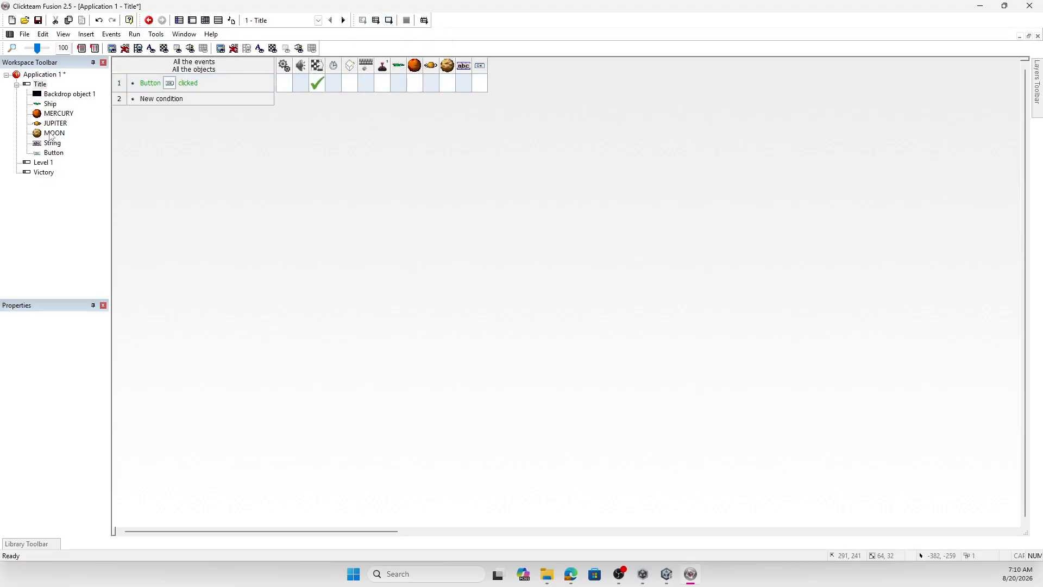
- Open the Level 1 frame and cover it with the starfield backdrop from the Space - Backdrops library
double_click(45, 162)
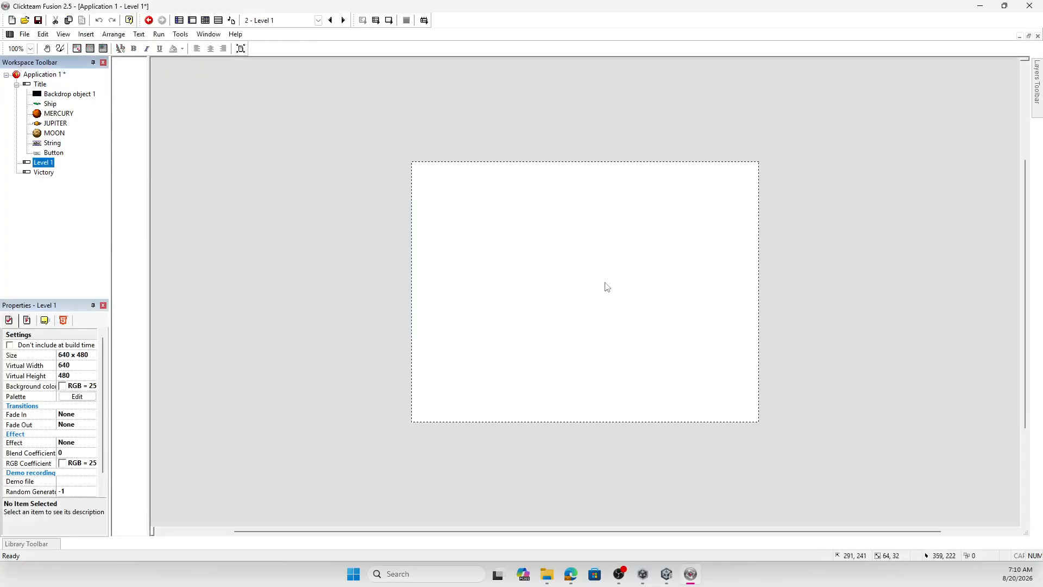
mouse_move(33, 545)
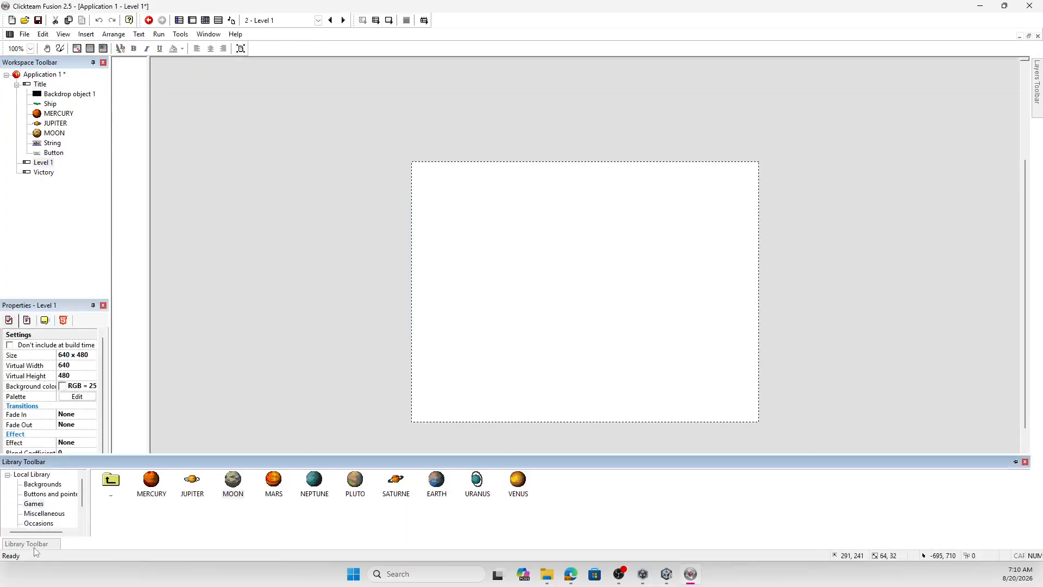
double_click(114, 491)
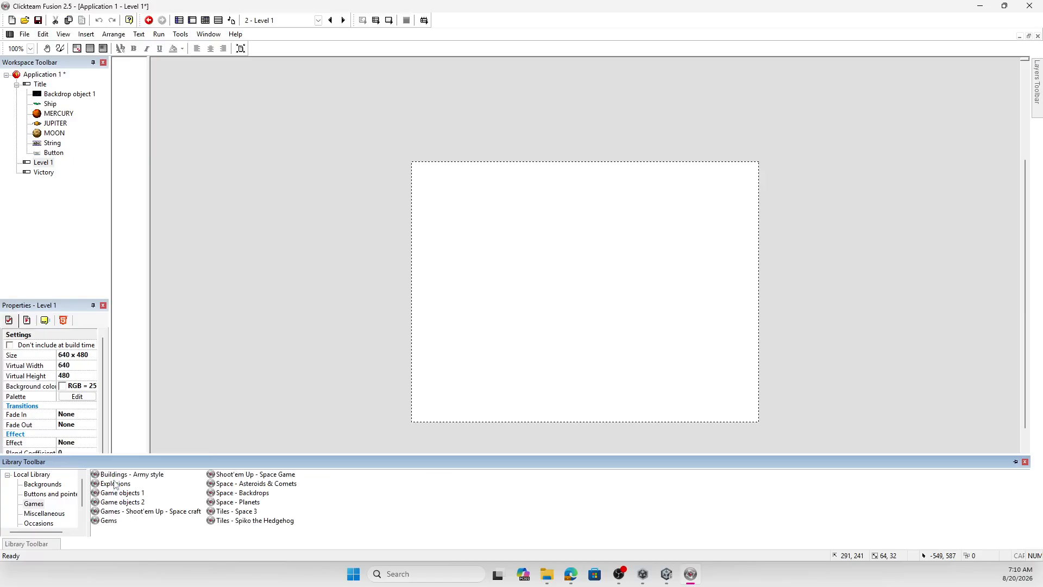
double_click(250, 492)
drag(151, 479, 419, 171)
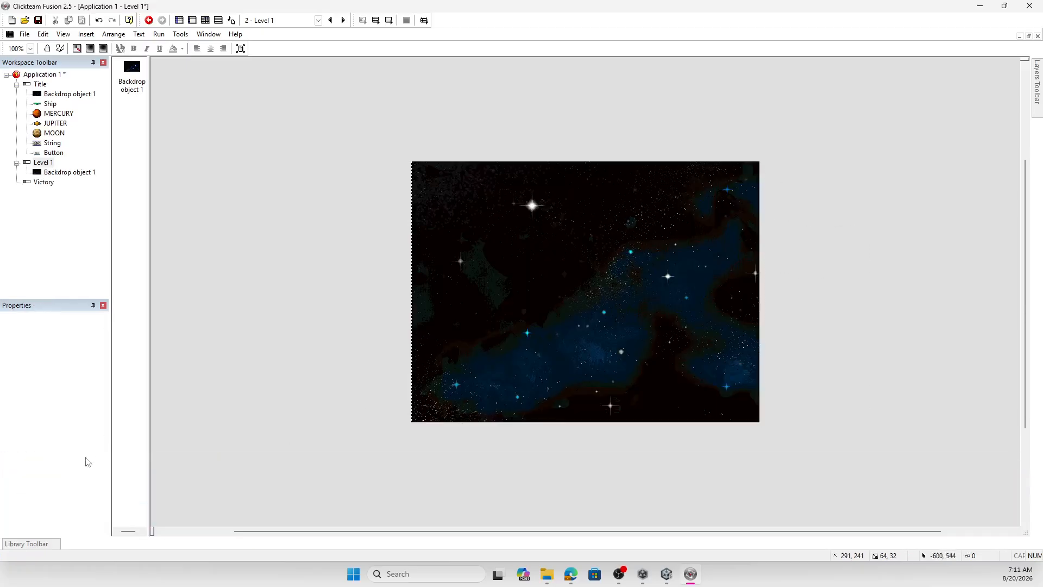
- Place the Ship object from the Shoot'em Up - Space Game library toward the left side of the Level 1 frame
mouse_move(27, 547)
double_click(118, 479)
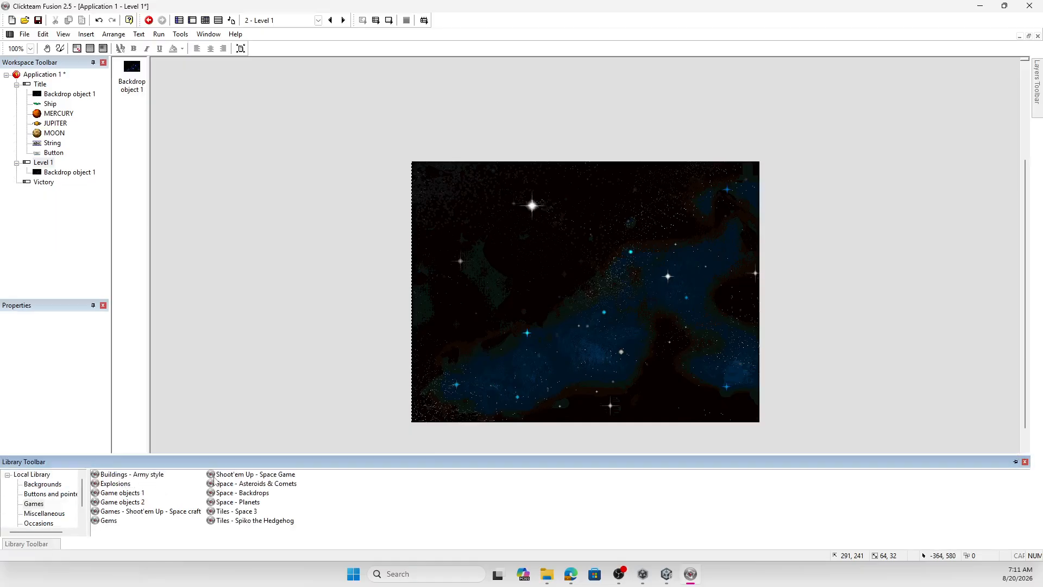
click(229, 477)
double_click(229, 477)
drag(153, 480, 308, 398)
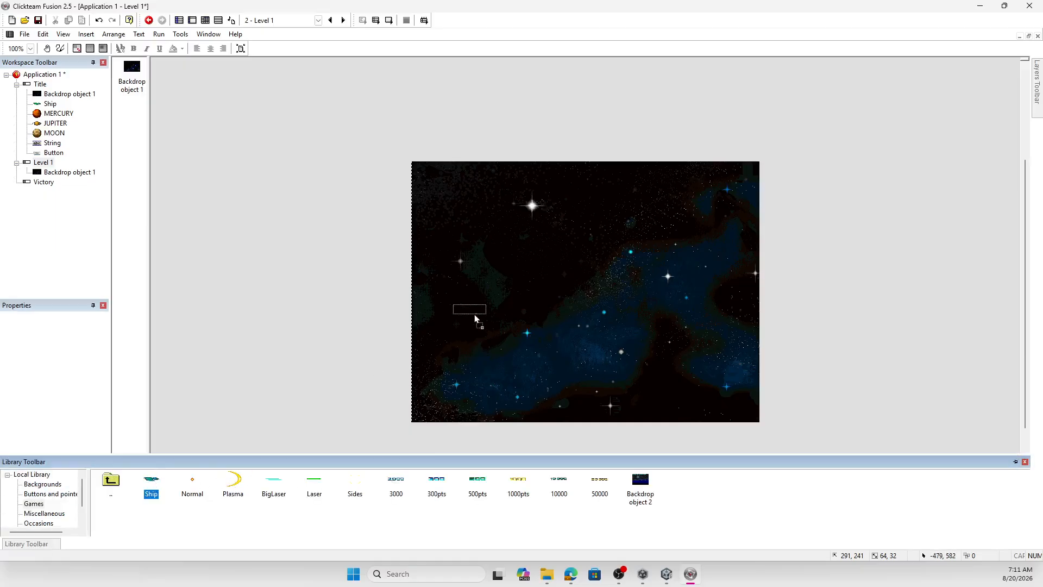
drag(474, 315, 476, 316)
- Place the Meteorite1 object from the Space - Asteroids & Comets library in the upper part of the Level 1 frame, above the ship
mouse_move(38, 550)
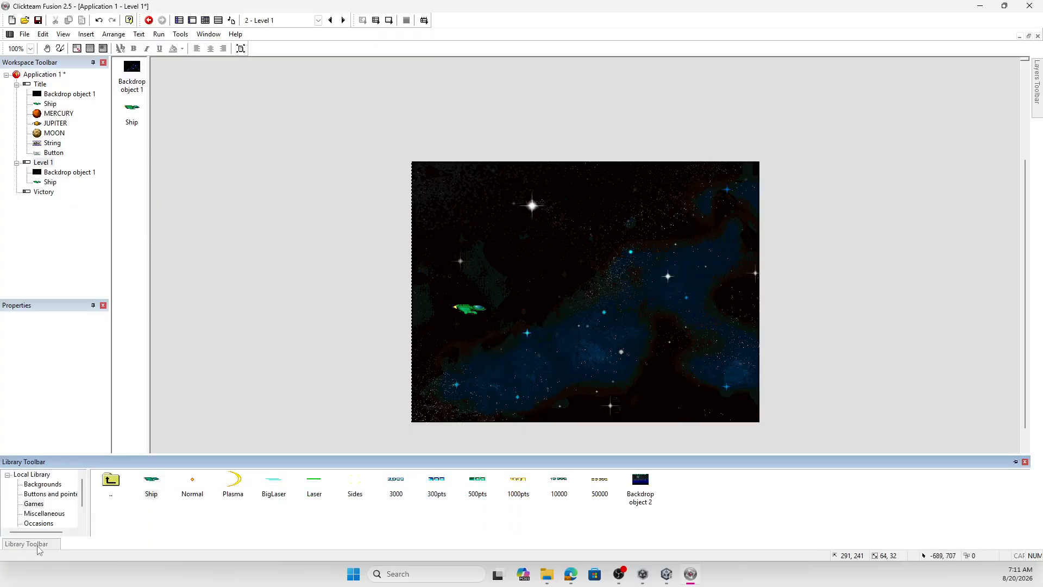
double_click(112, 480)
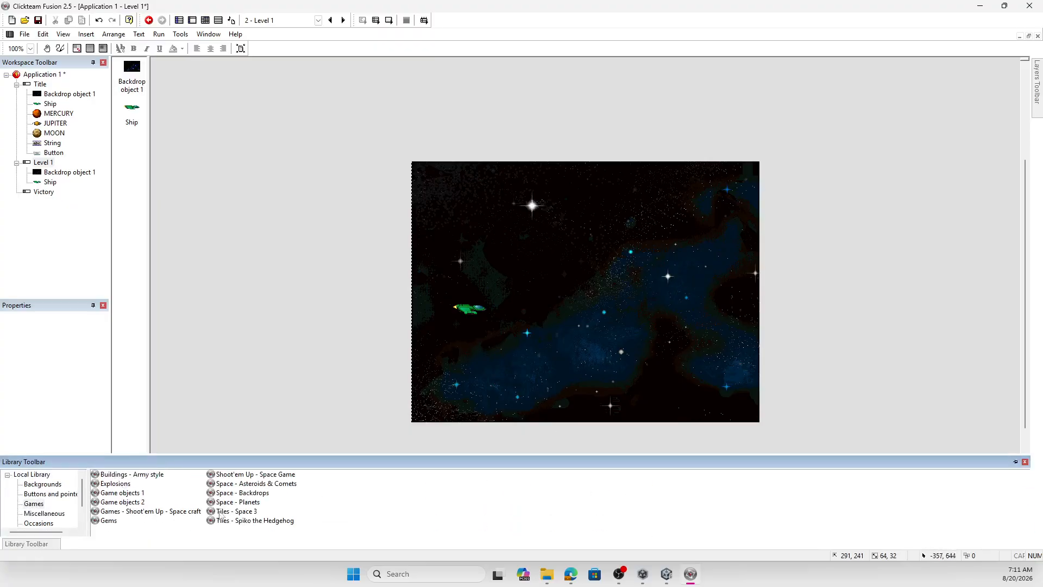
double_click(258, 484)
drag(152, 479, 624, 278)
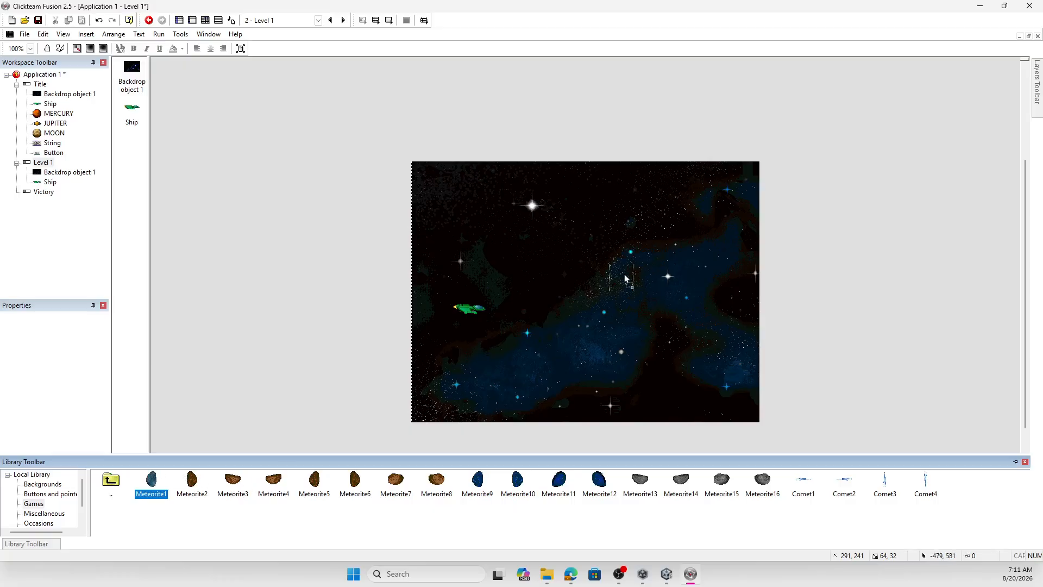
drag(533, 236, 533, 236)
- Place EARTH near the centre and JUPITER toward the upper right of the Level 1 frame, both from the Space - Planets library
mouse_move(39, 548)
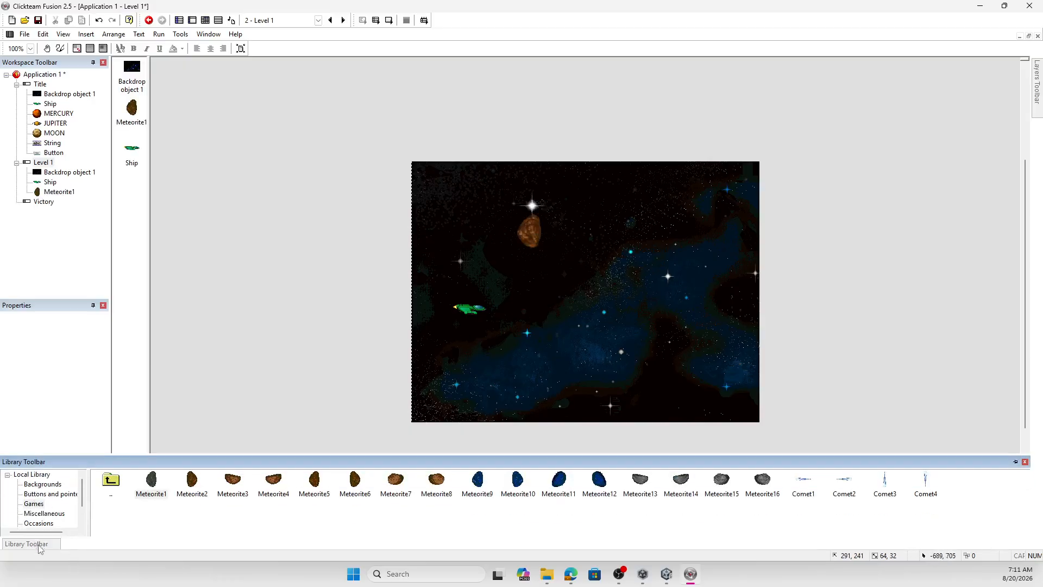
double_click(110, 482)
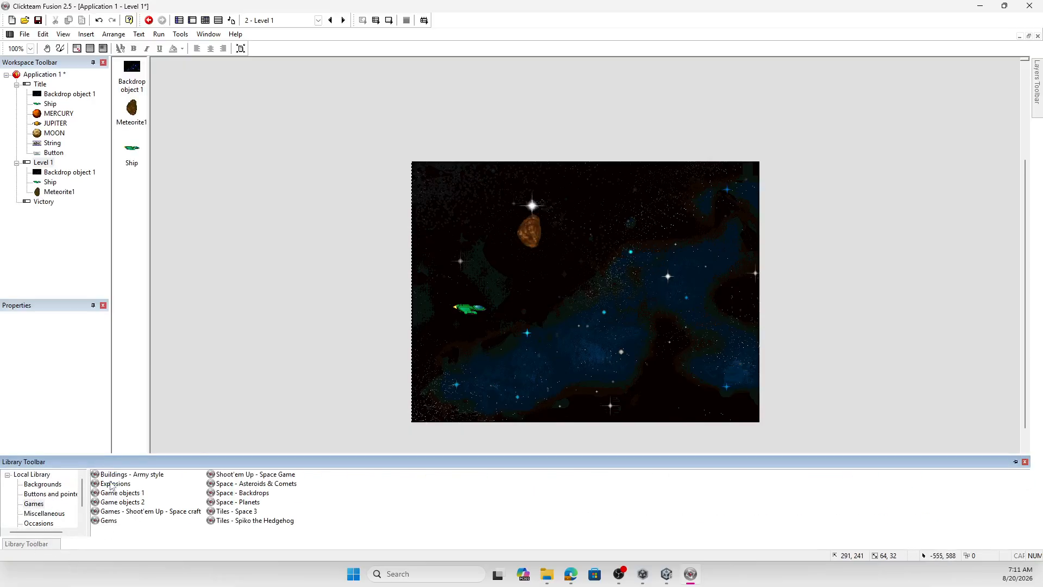
double_click(261, 476)
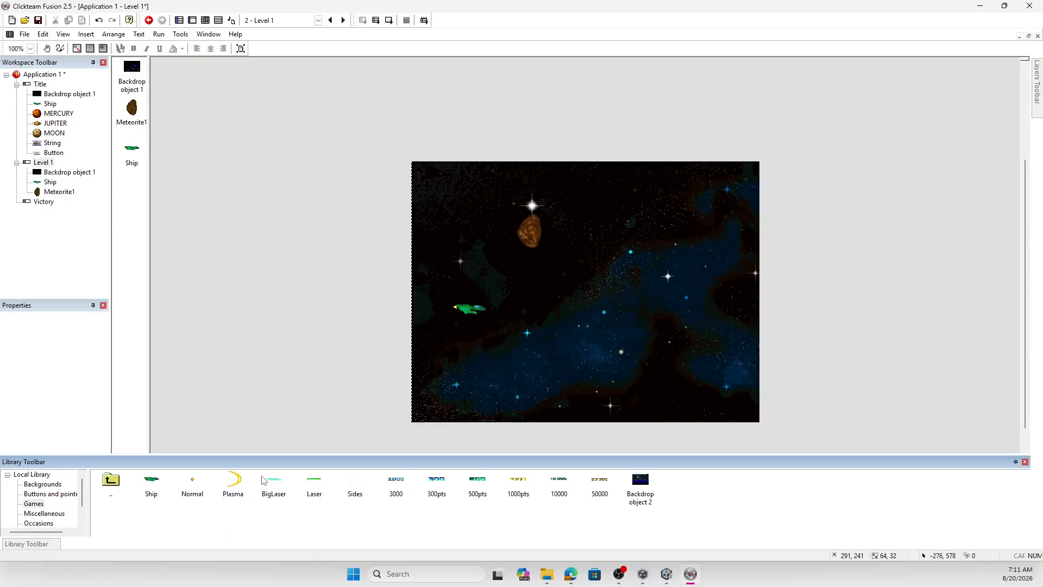
double_click(109, 482)
double_click(253, 503)
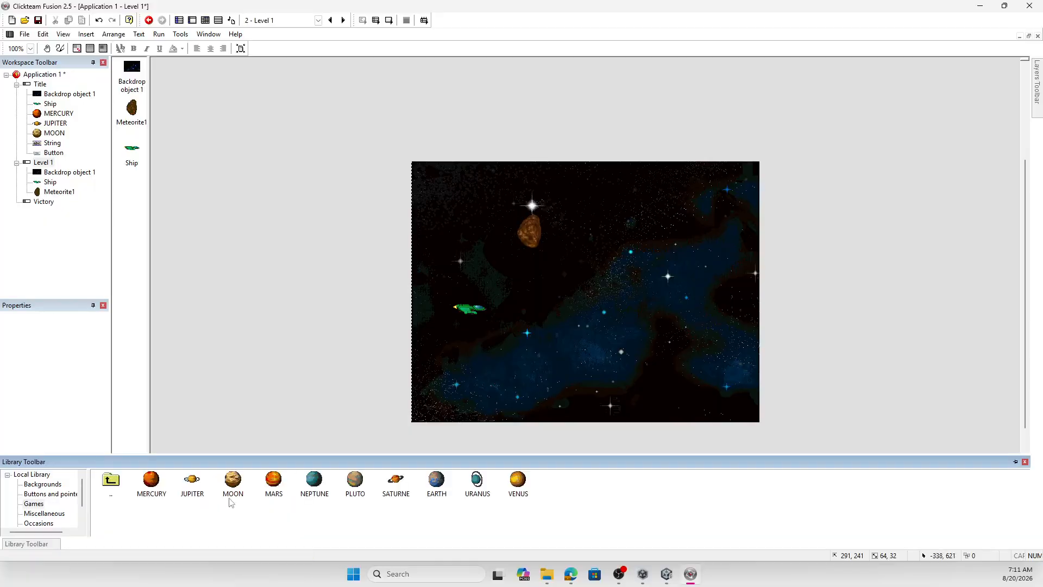
drag(436, 479, 579, 308)
click(580, 304)
mouse_move(36, 545)
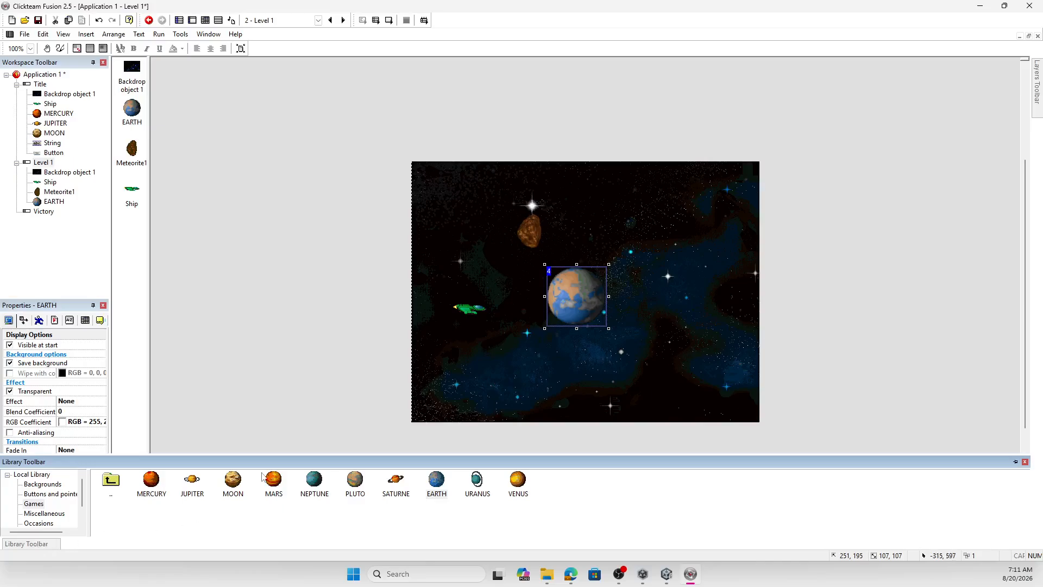
drag(199, 486, 657, 213)
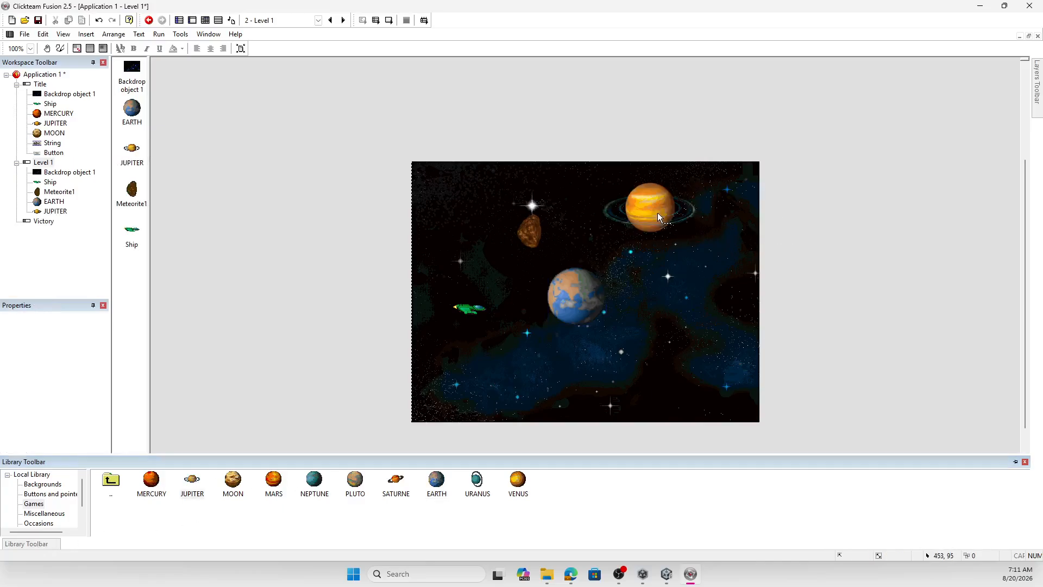
- Test-run Level 1 and close the preview, and run the Title frame to try its Start button
click(383, 25)
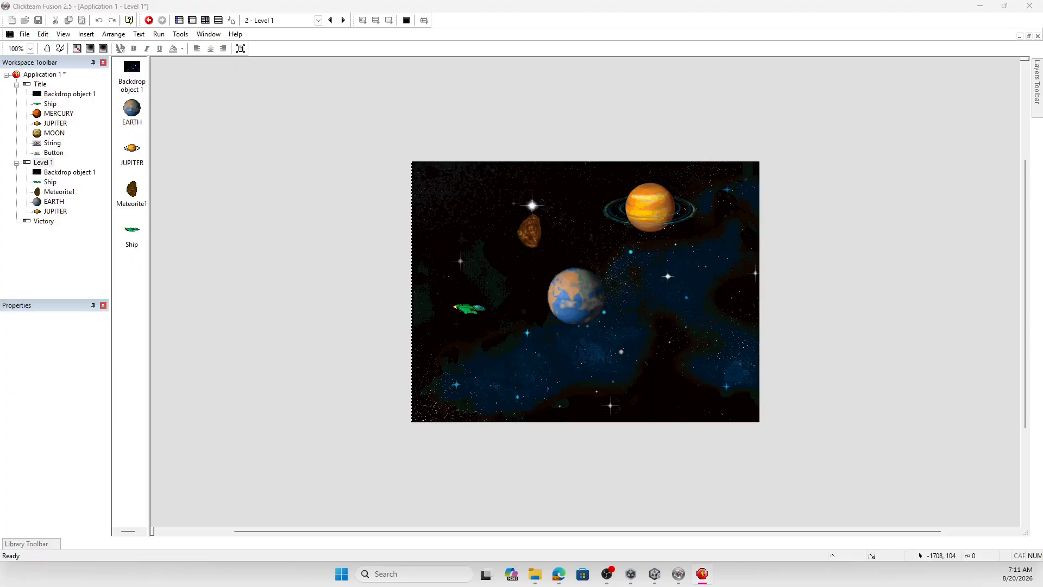
key(alt+F4)
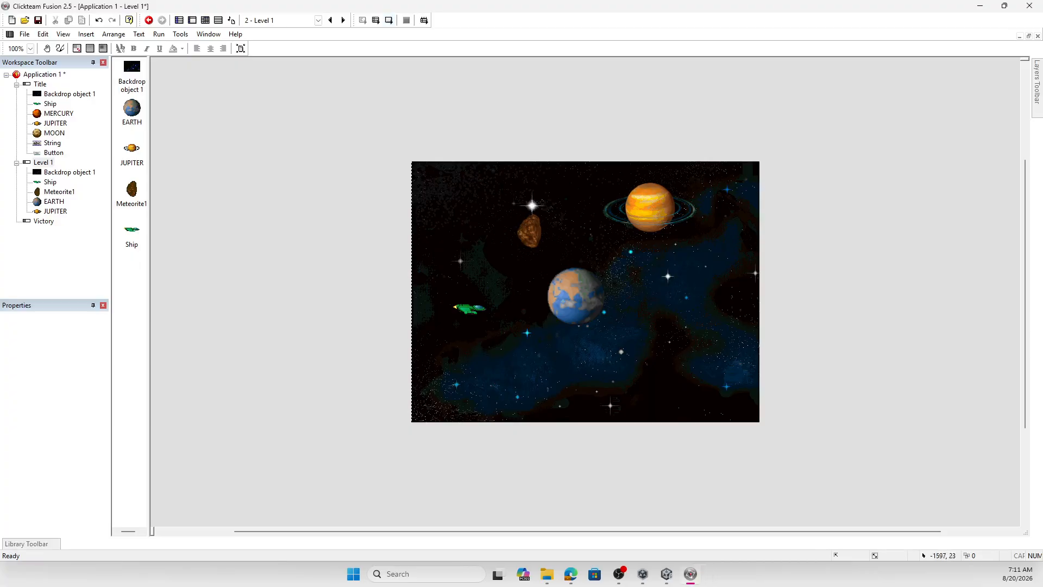
double_click(41, 84)
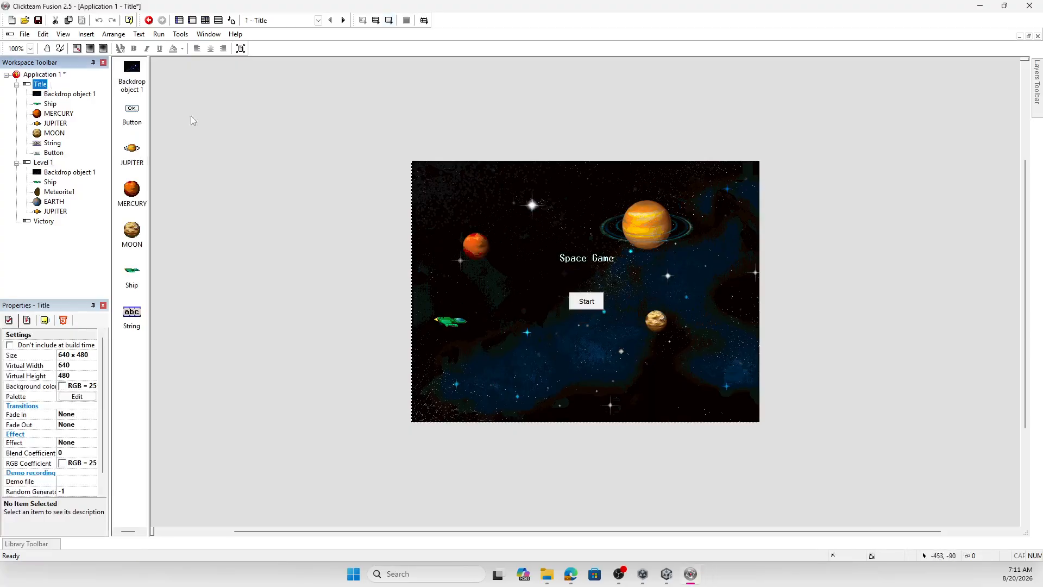
click(389, 21)
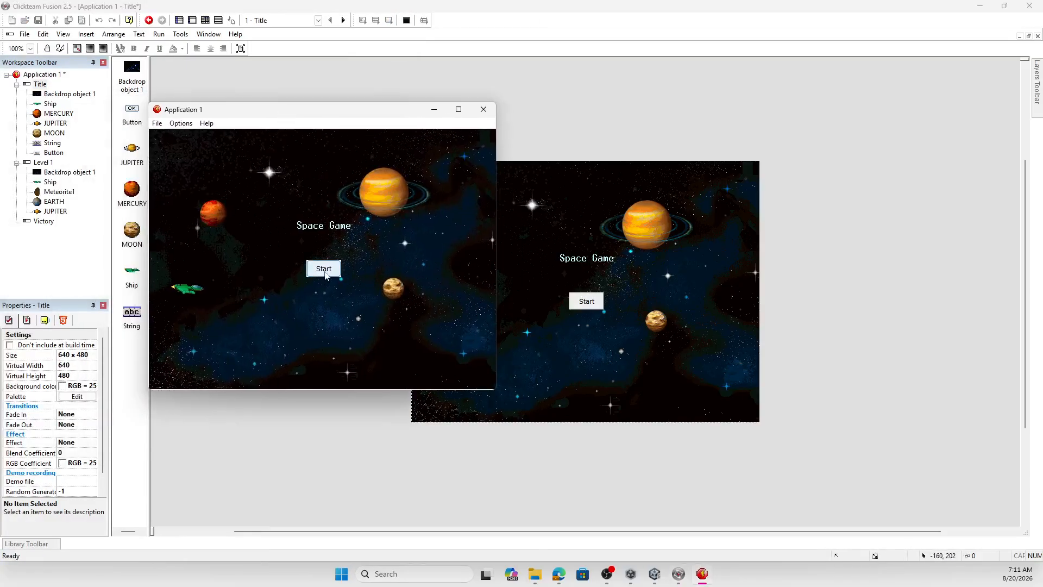
click(327, 271)
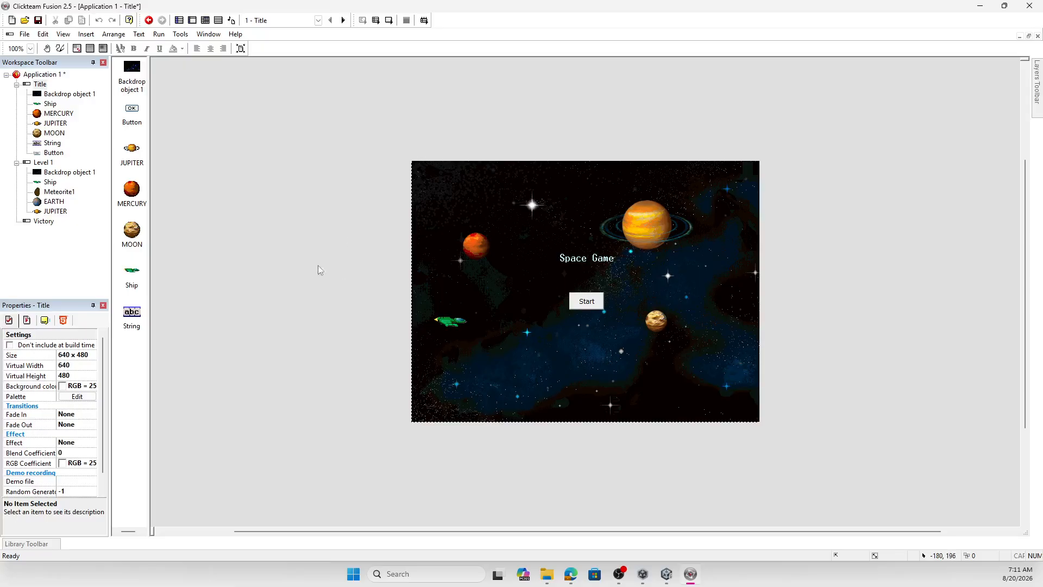
- Run the whole application, enter Level 1 with the Start button, fly the ship around the planets, and close the preview
click(375, 20)
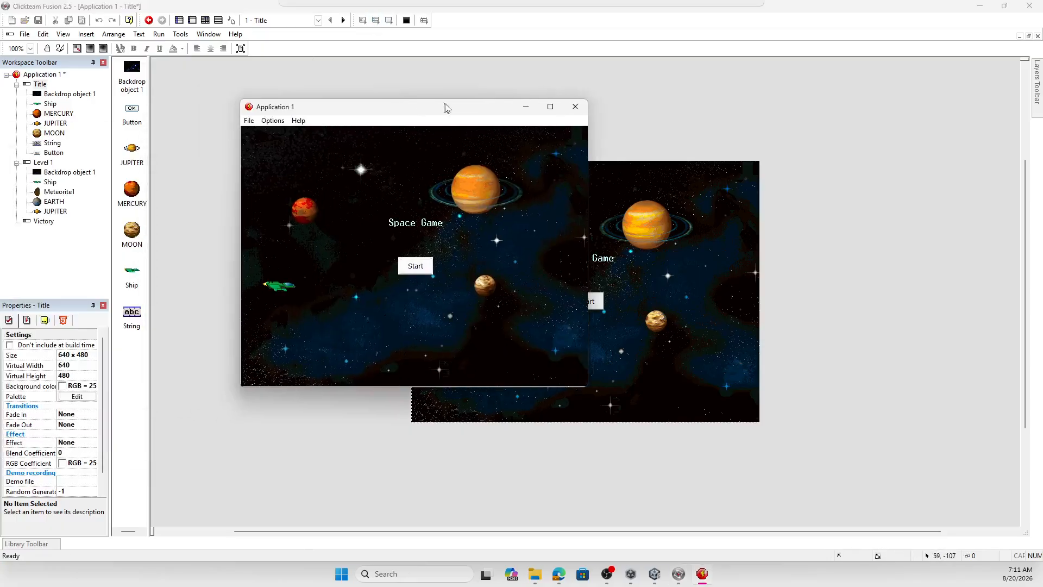
drag(461, 107, 520, 107)
click(480, 269)
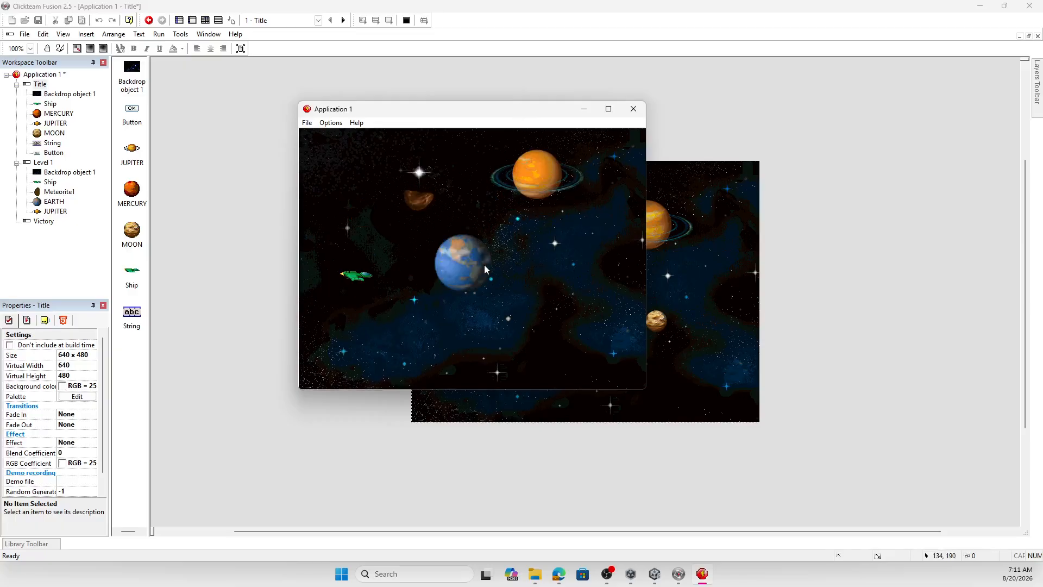
key(Right)
key(Down)
key(Right)
key(Down)
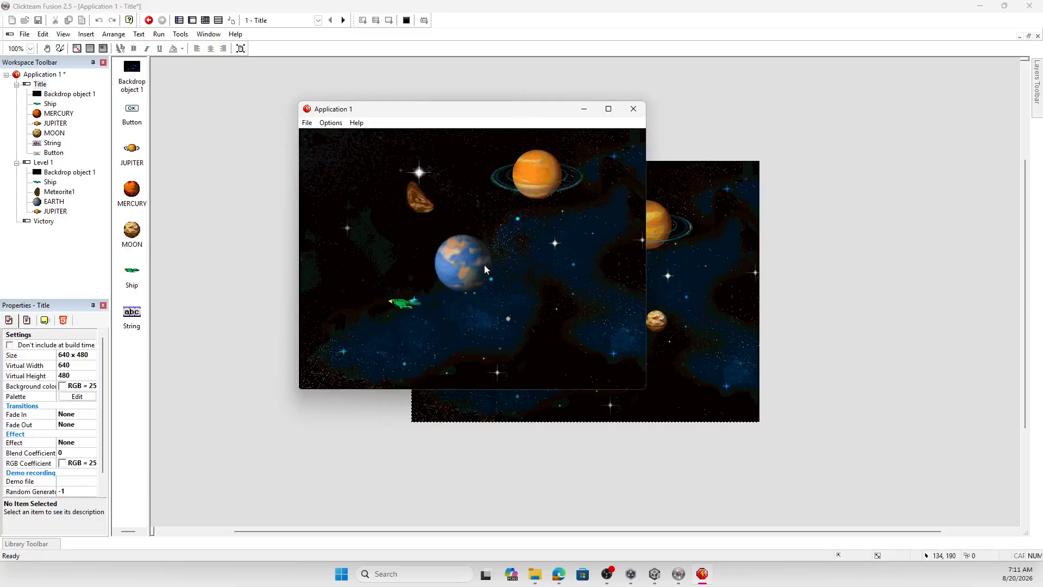
key(Up)
key(Down)
key(Up)
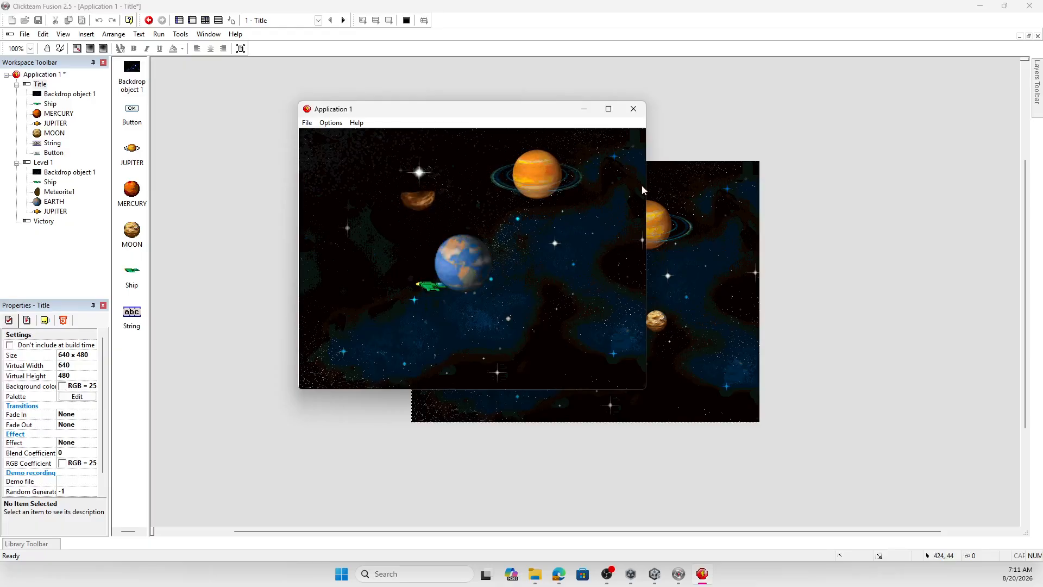
click(633, 109)
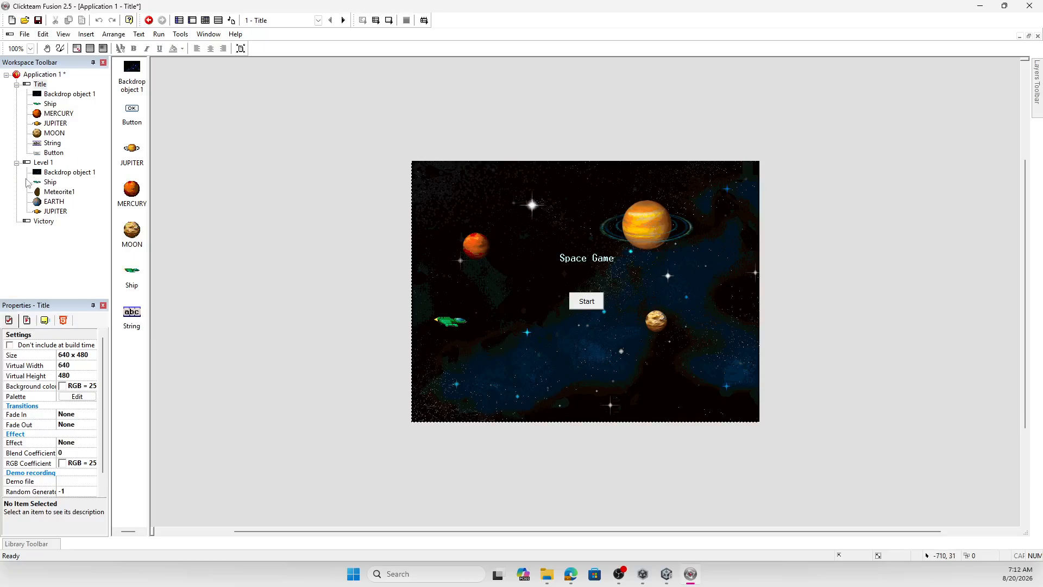
- Place MERCURY from the planets library below Earth in the Level 1 frame and enlarge it to about 81 x 81 pixels
click(43, 162)
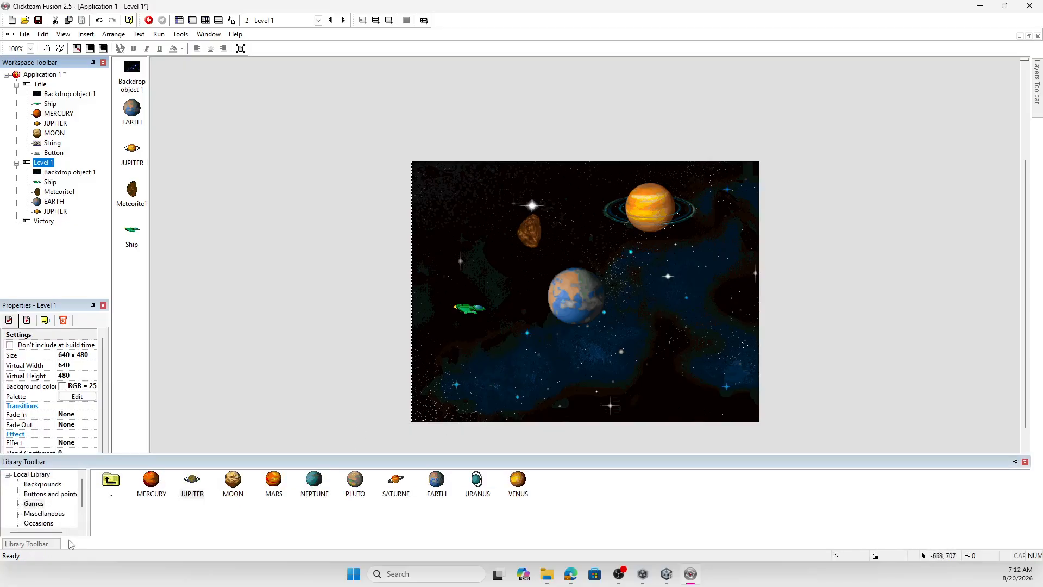
click(18, 545)
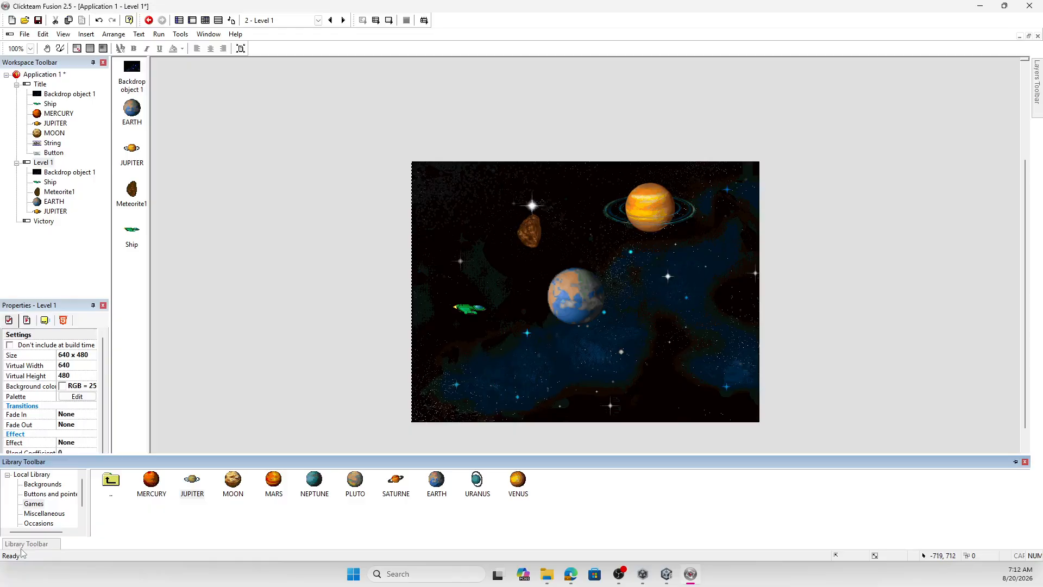
drag(148, 485, 560, 380)
click(561, 381)
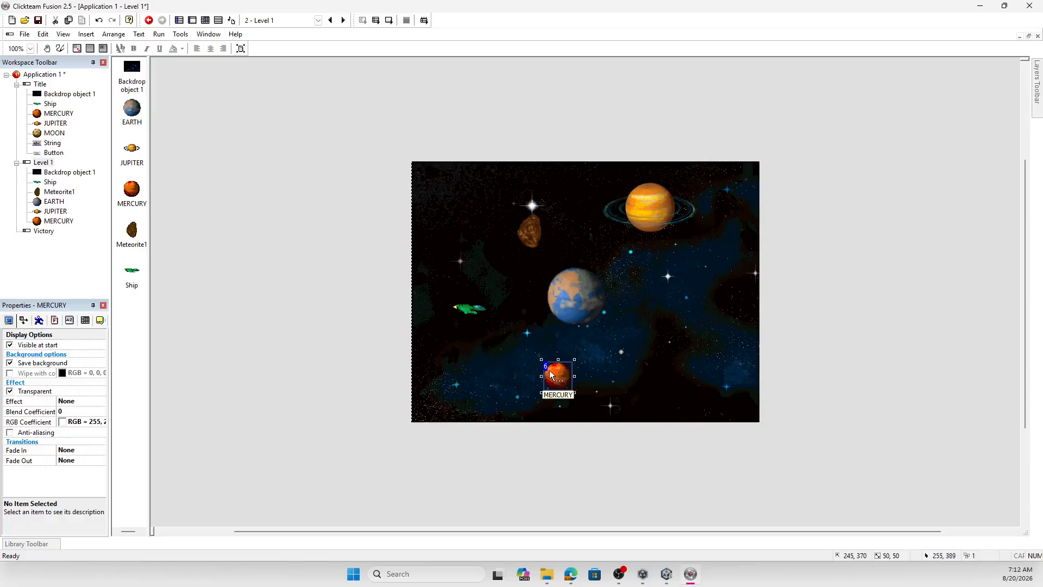
drag(541, 360, 524, 343)
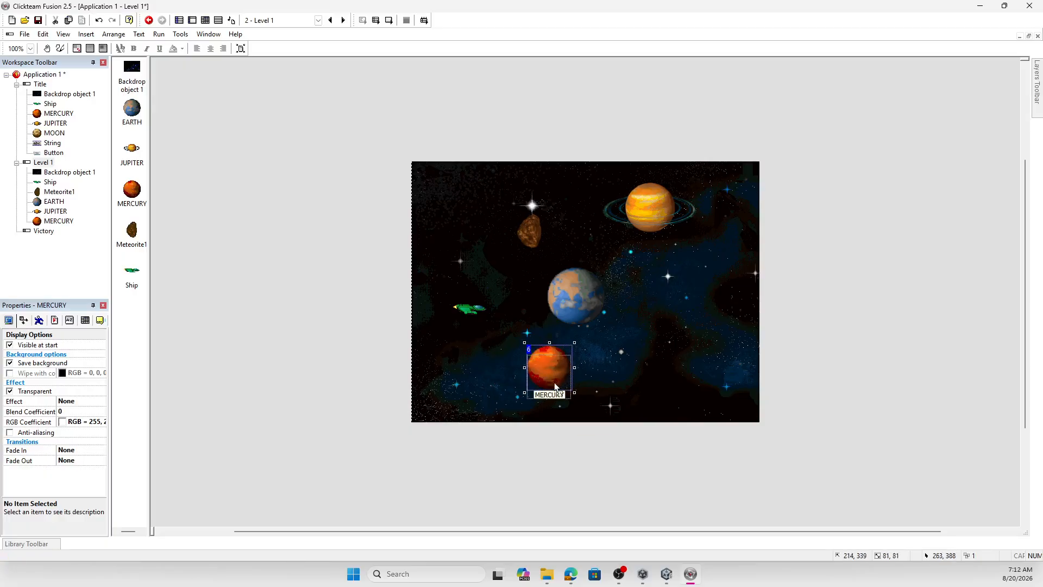
drag(555, 386, 558, 400)
- Place the Octogon gem from the Gems library near the right edge of the Level 1 frame
click(26, 543)
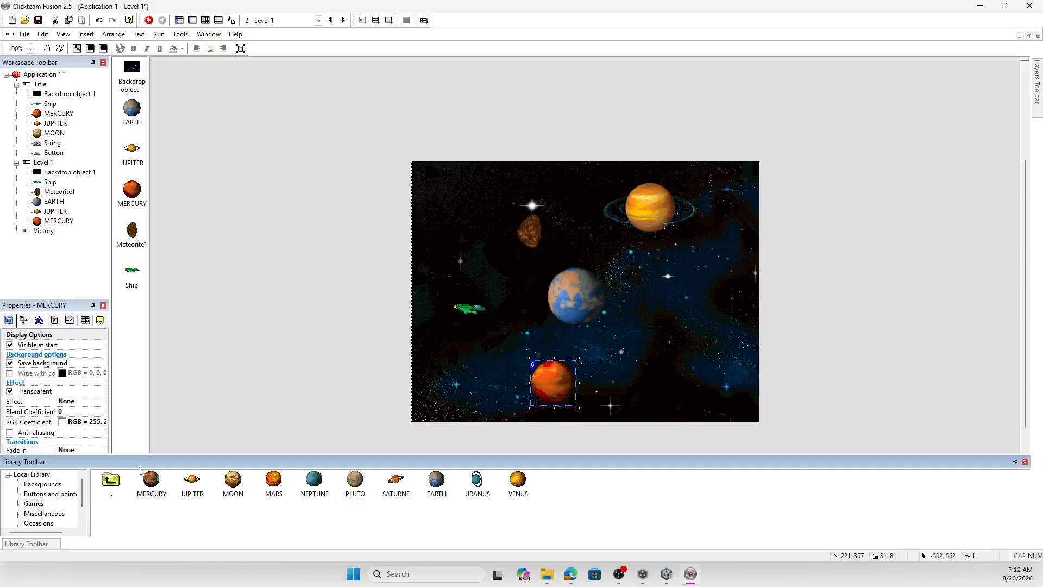
double_click(113, 485)
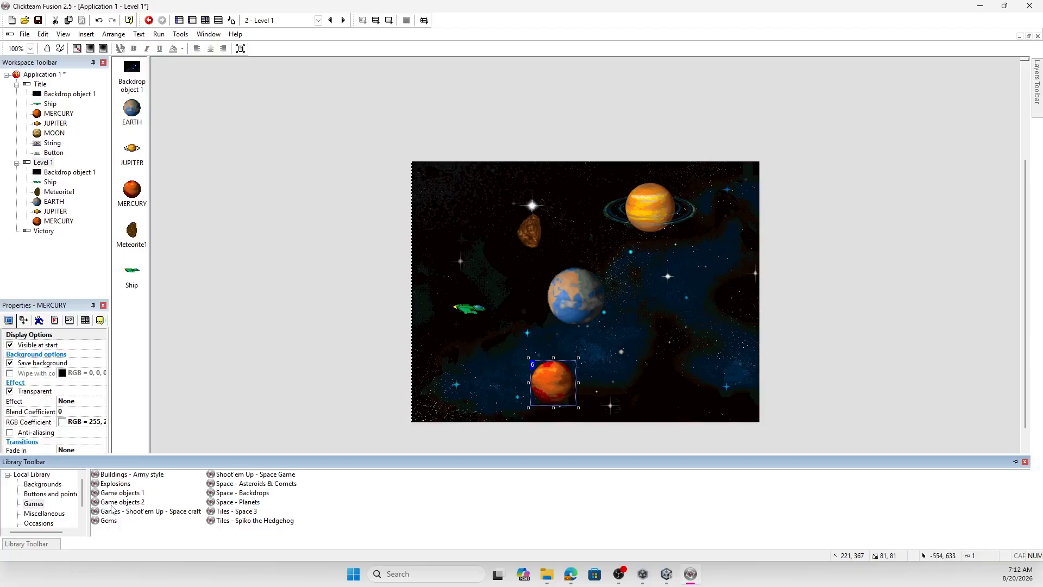
click(34, 504)
double_click(106, 522)
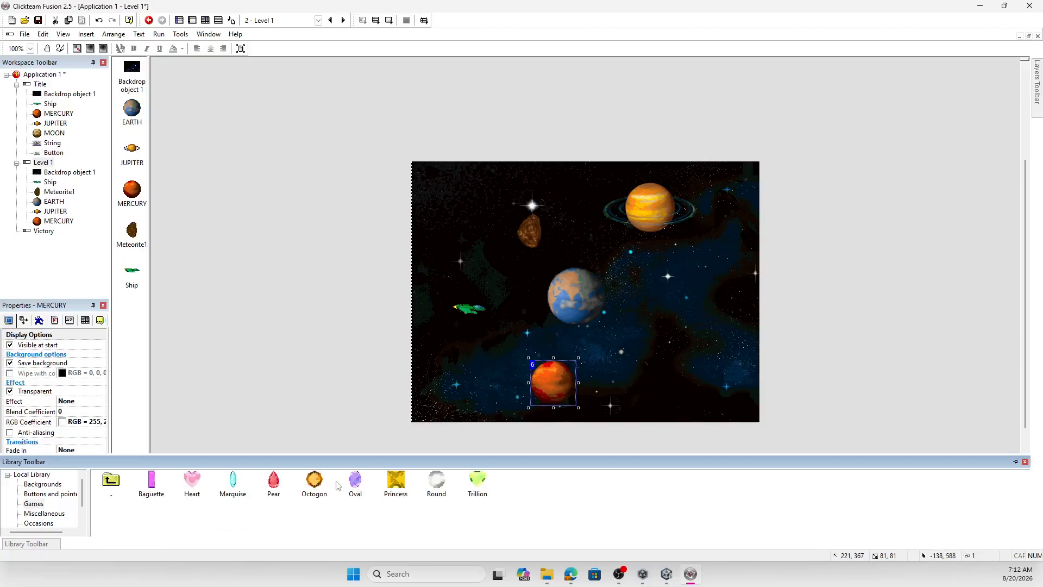
drag(317, 482, 398, 464)
drag(721, 319, 721, 318)
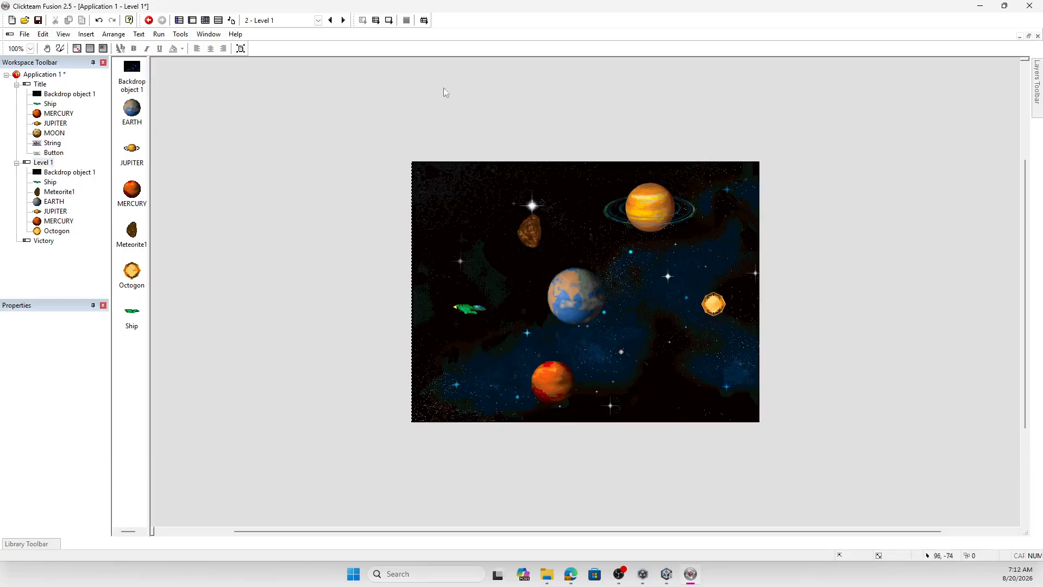
- Test-run the Level 1 frame, fly the ship over to the Octogon gem, and close the preview
click(389, 20)
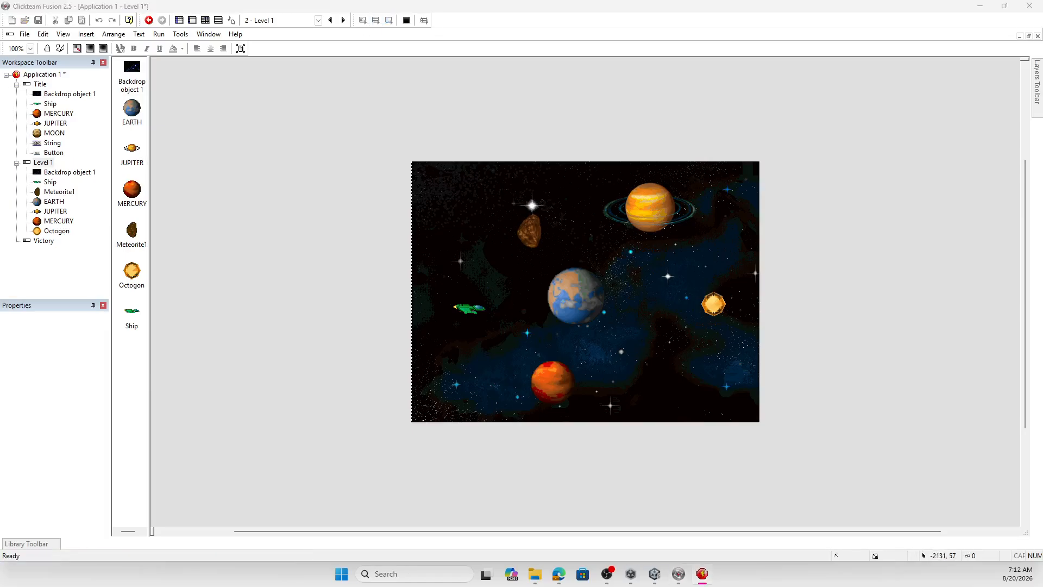
drag(92, 191, 408, 184)
key(Right)
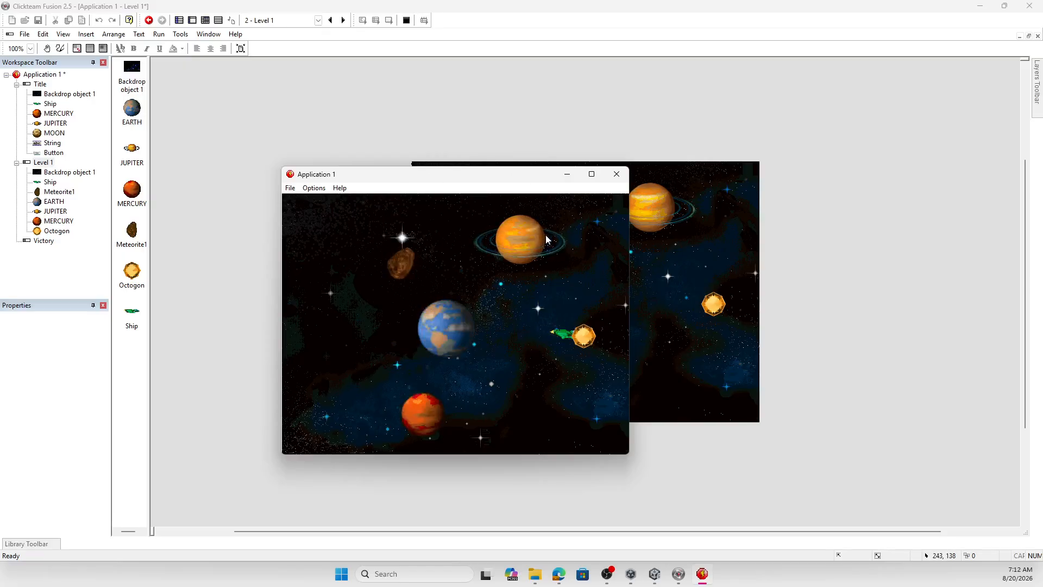
click(616, 174)
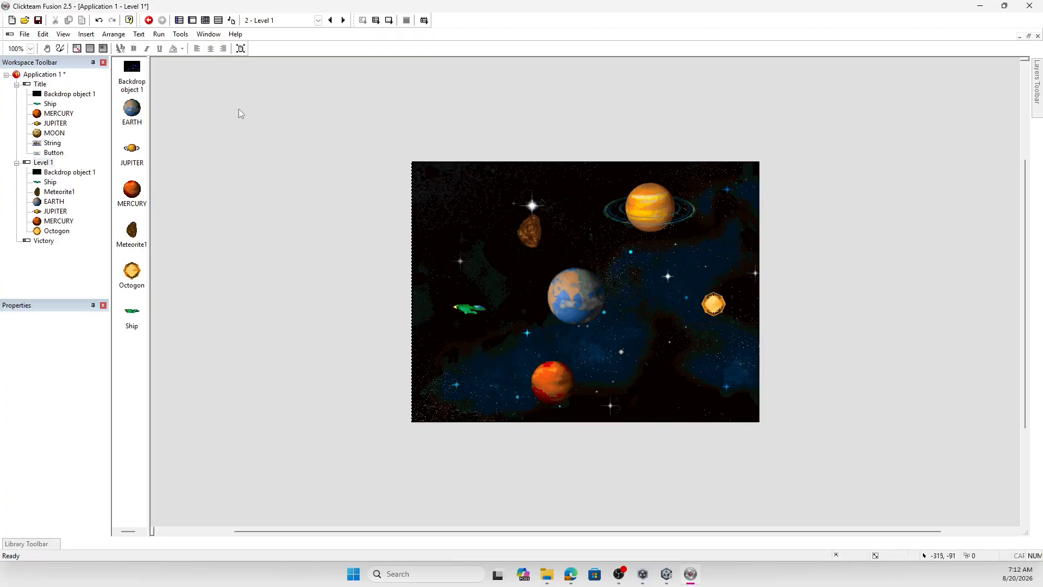
- Add an event to the Level 1 frame's event editor for a collision between the Ship and Meteorite1
click(206, 23)
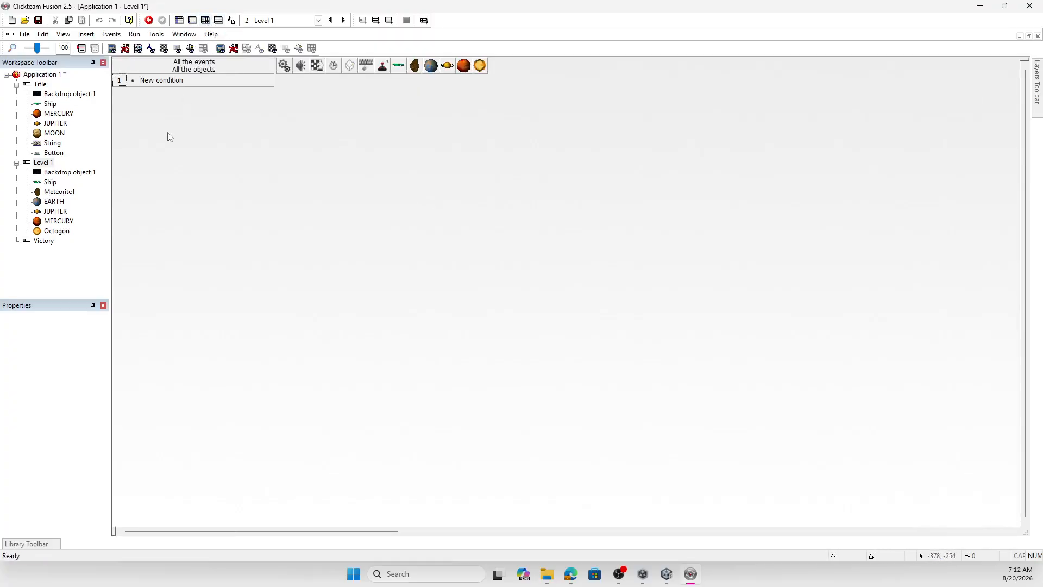
double_click(163, 80)
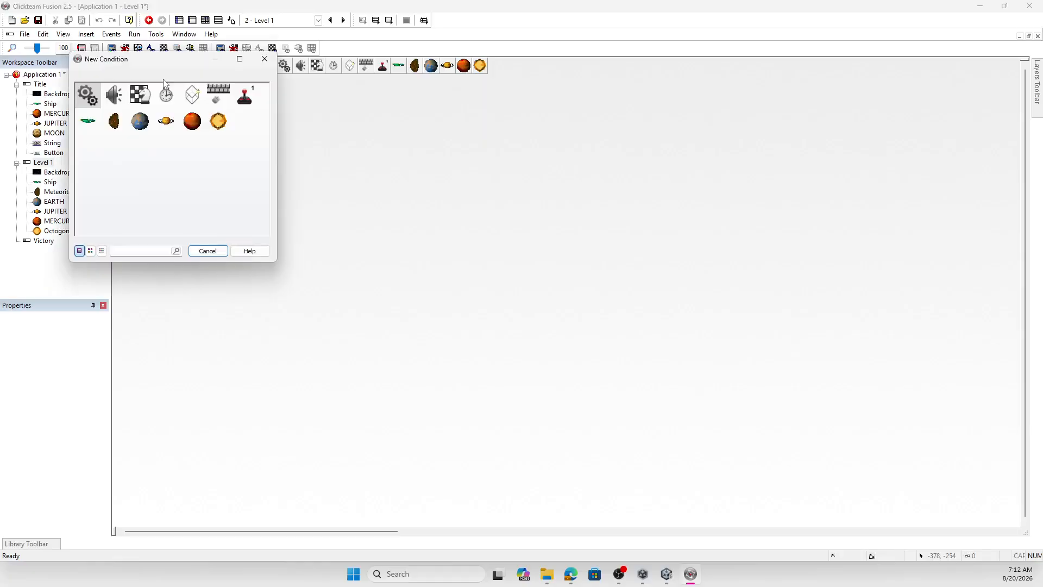
click(89, 124)
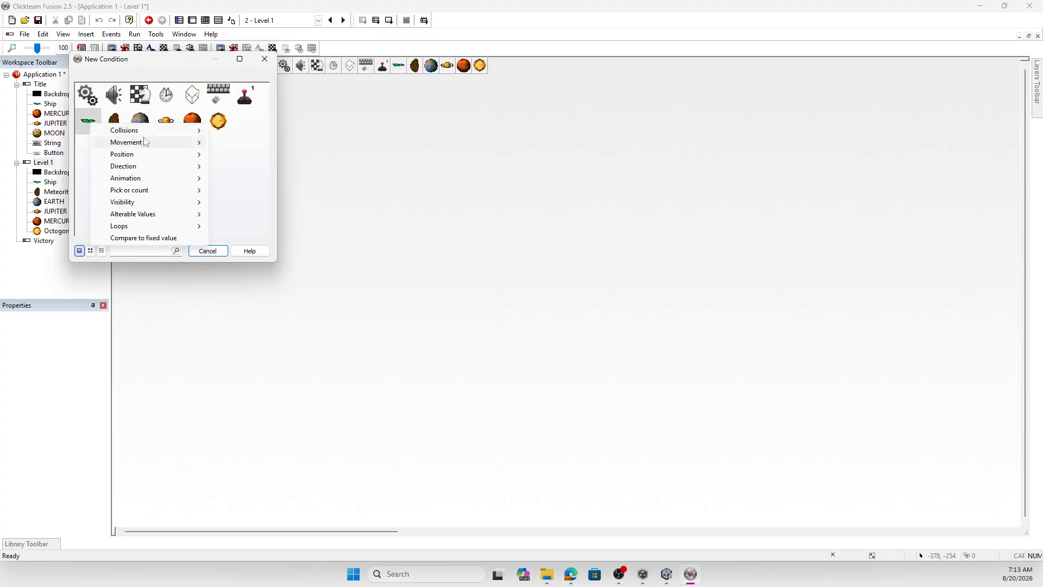
mouse_move(155, 133)
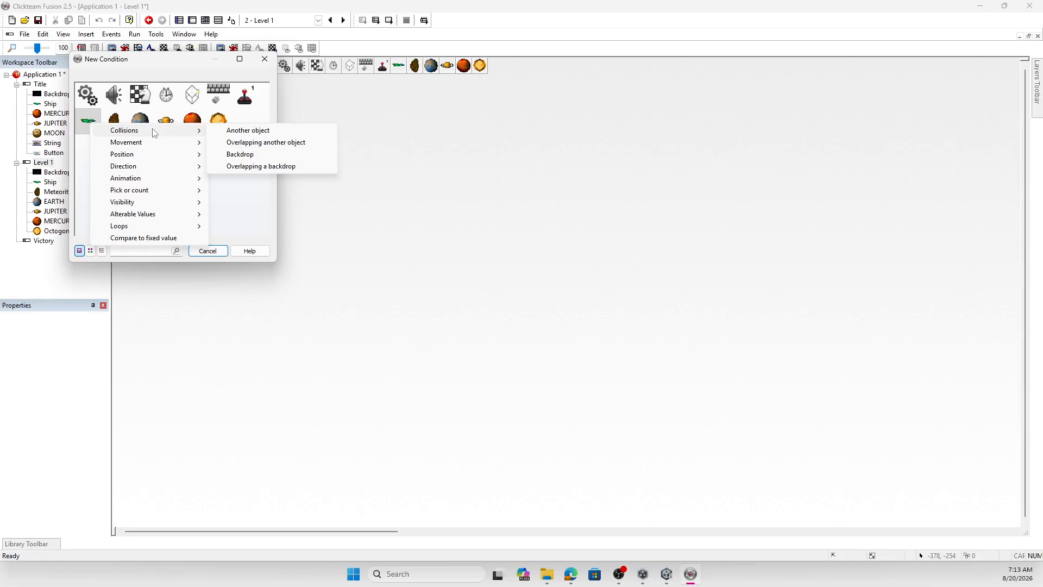
click(268, 133)
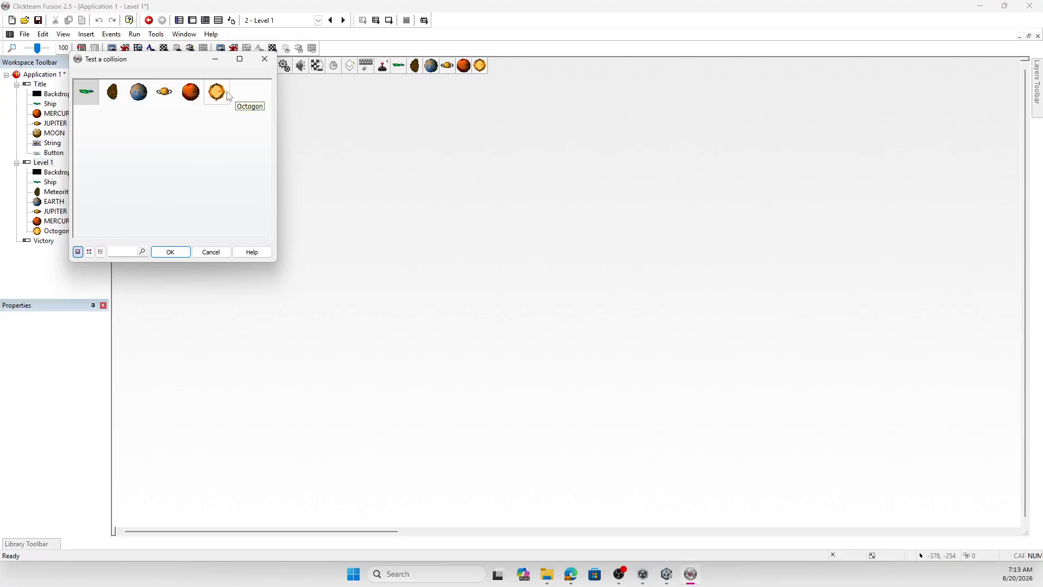
click(113, 94)
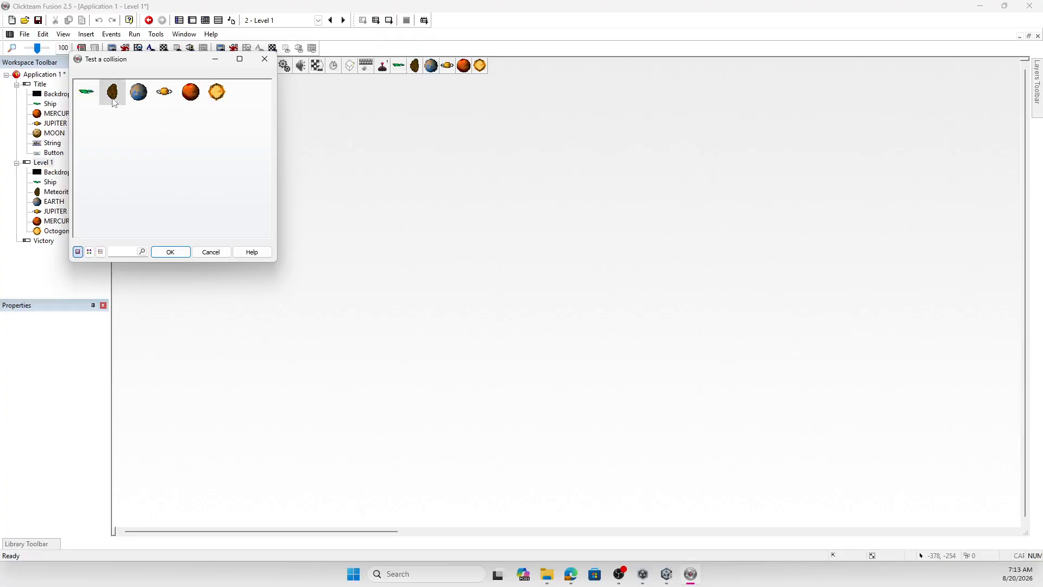
click(173, 251)
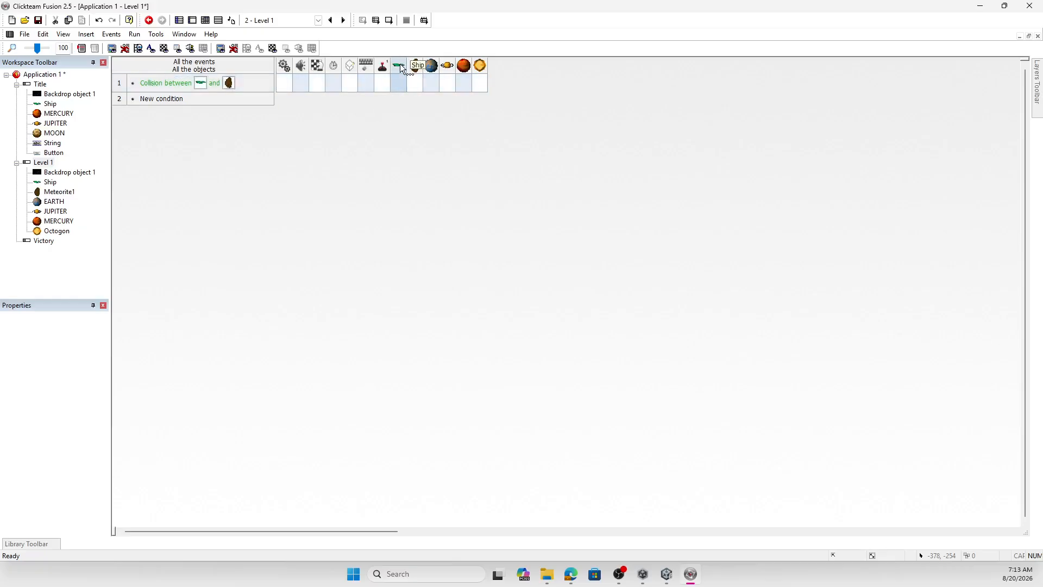
- Give the Ship a Stop movement action in the Meteorite1 collision event
right_click(400, 87)
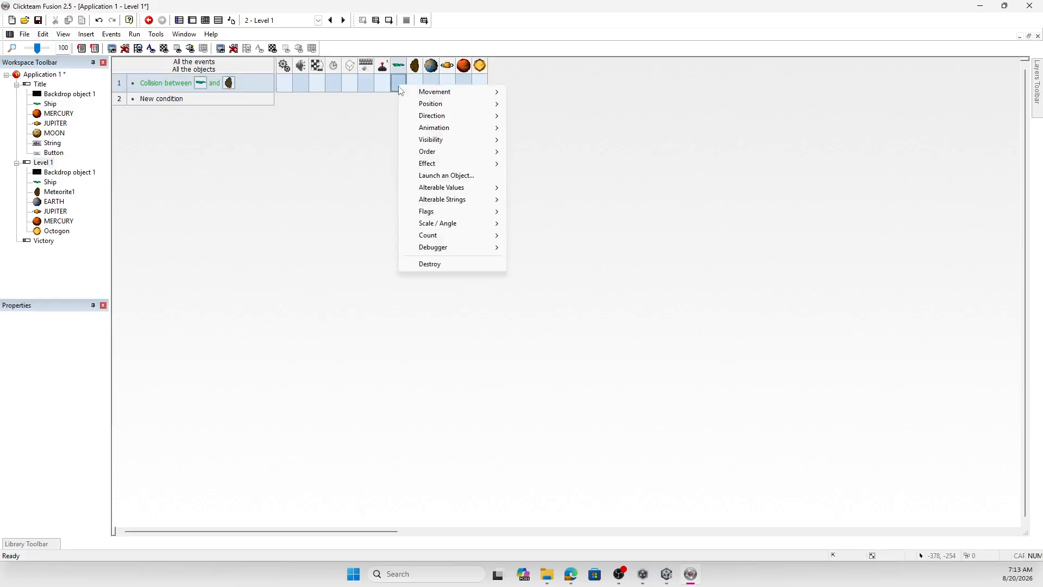
mouse_move(433, 93)
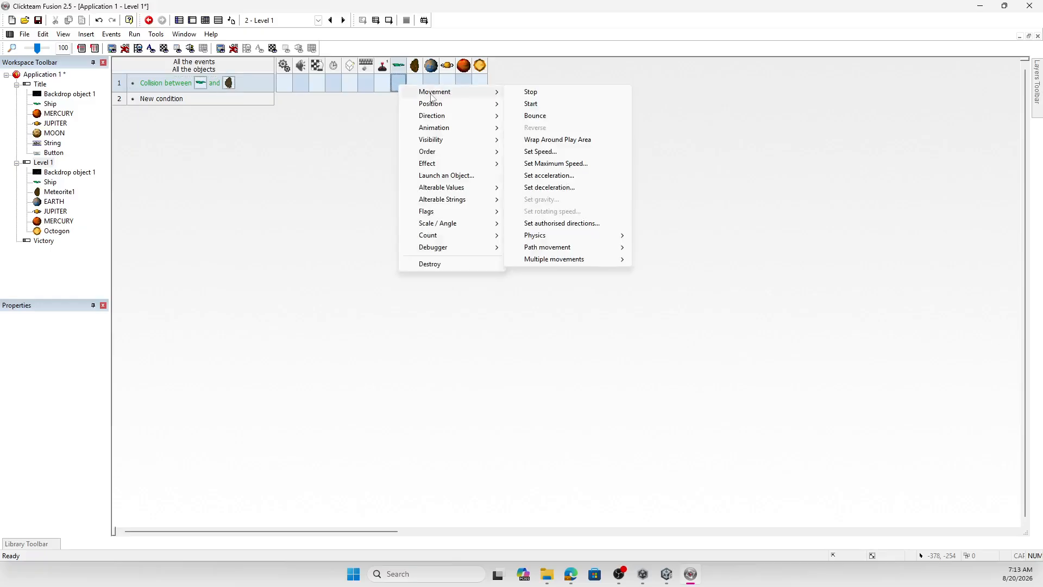
click(574, 93)
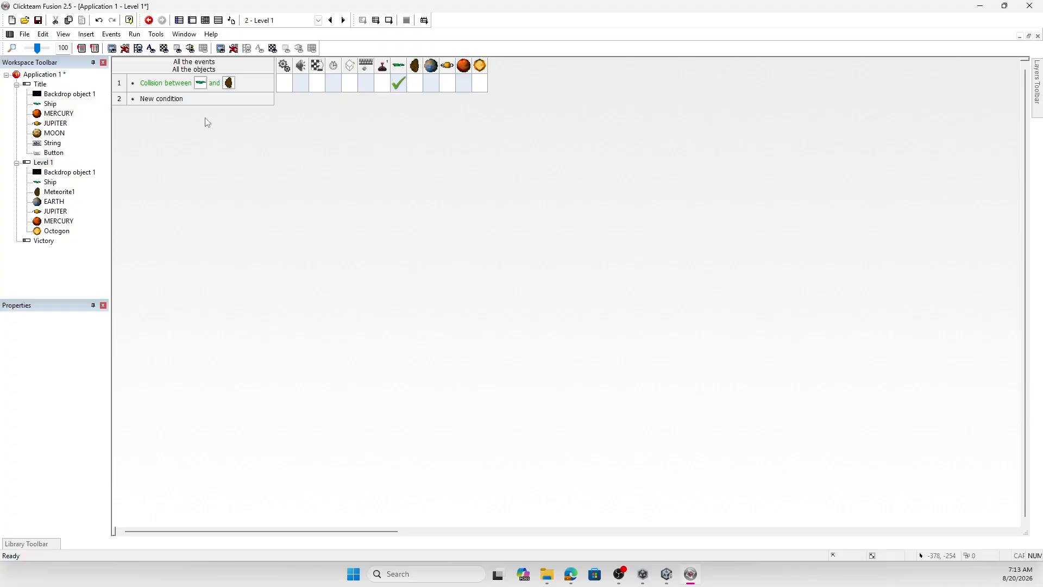
- Add a collision event between the Ship and EARTH and copy the Ship's Stop action into it
double_click(168, 100)
click(88, 124)
mouse_move(106, 132)
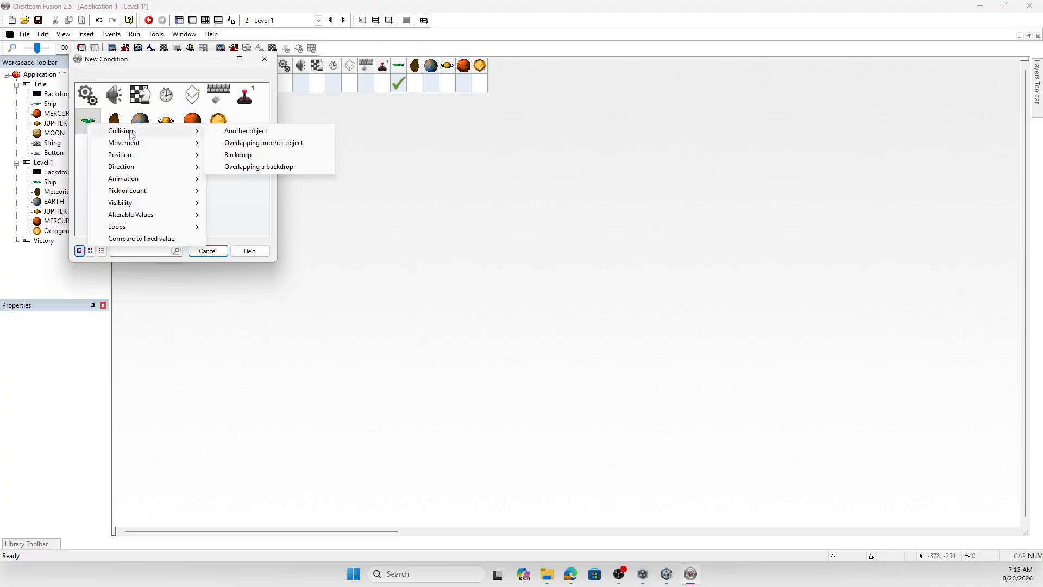
click(246, 132)
click(138, 92)
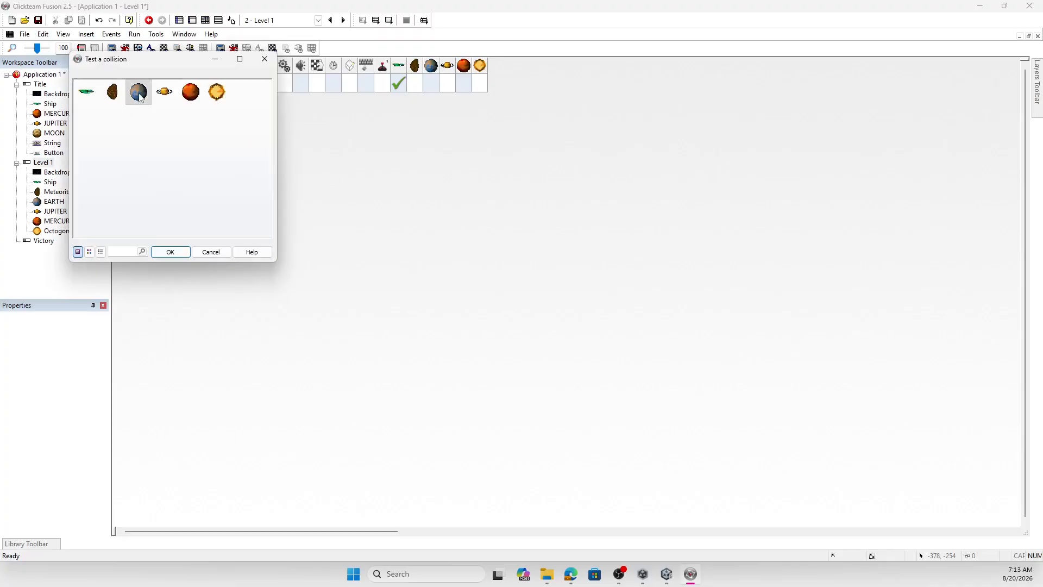
click(170, 252)
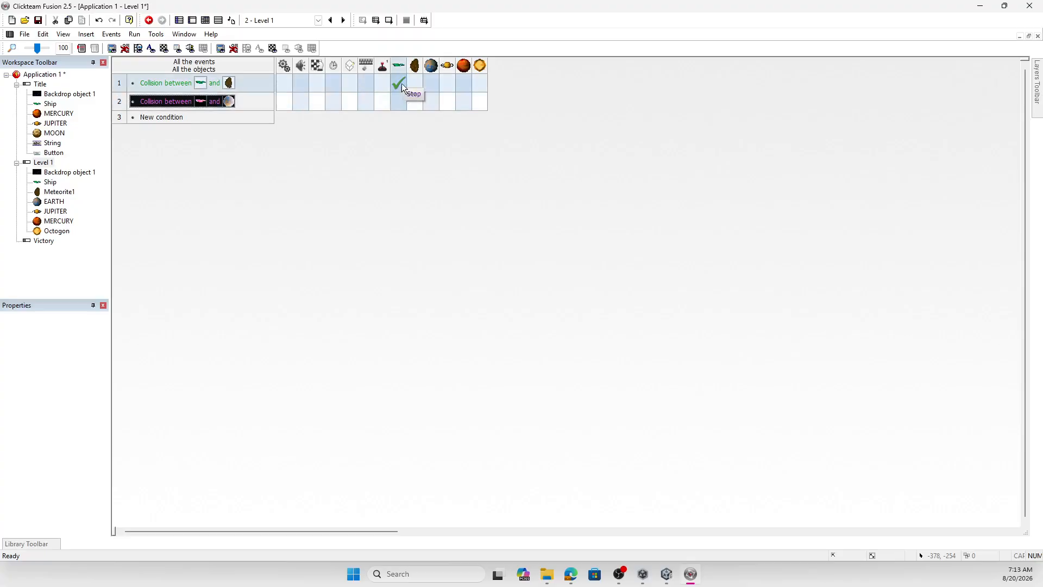
drag(402, 86, 402, 103)
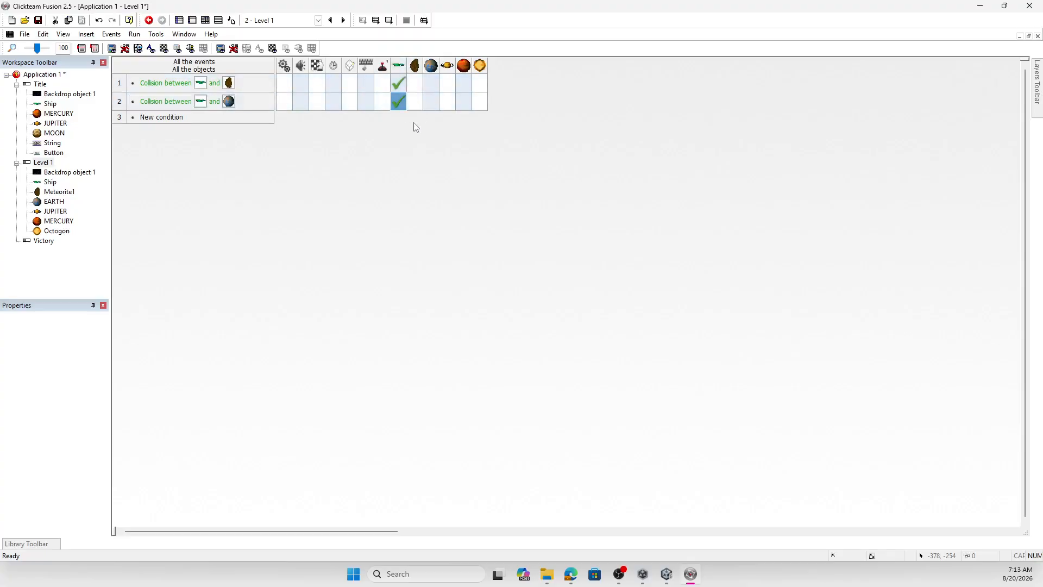
- Add a collision event between the Ship and JUPITER and copy the Ship's Stop action into it
double_click(163, 118)
click(95, 123)
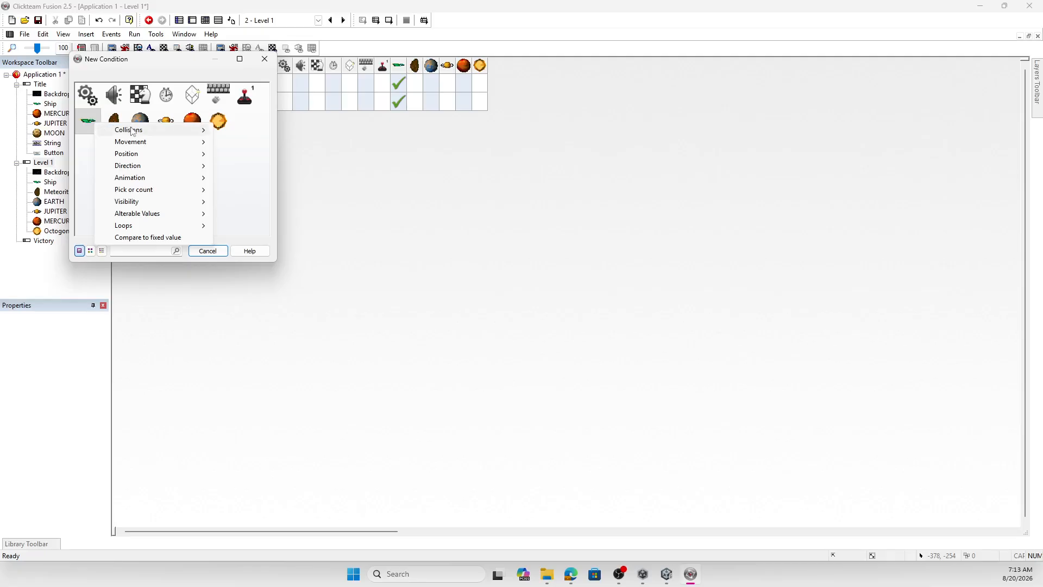
mouse_move(133, 130)
click(253, 129)
click(164, 92)
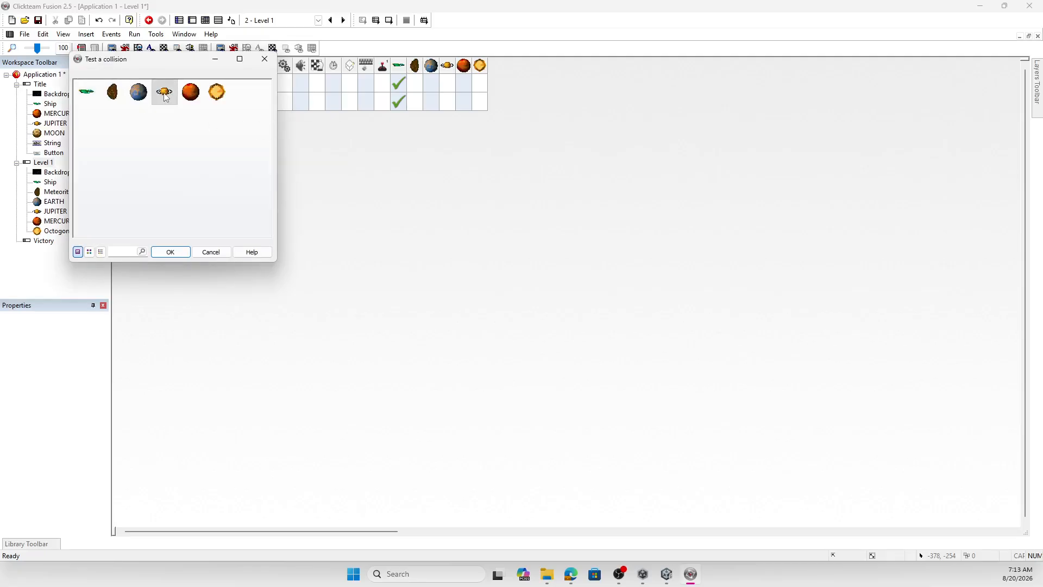
click(170, 251)
drag(398, 101, 399, 119)
- Add a collision event between the Ship and MERCURY and assign the Ship a Stop movement action
double_click(157, 135)
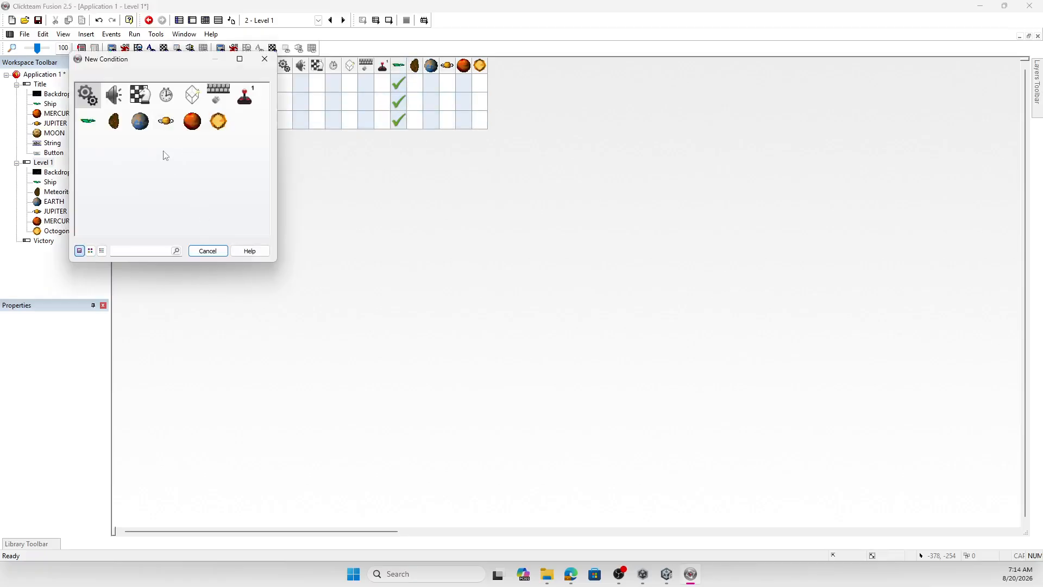
click(88, 121)
mouse_move(126, 130)
click(243, 129)
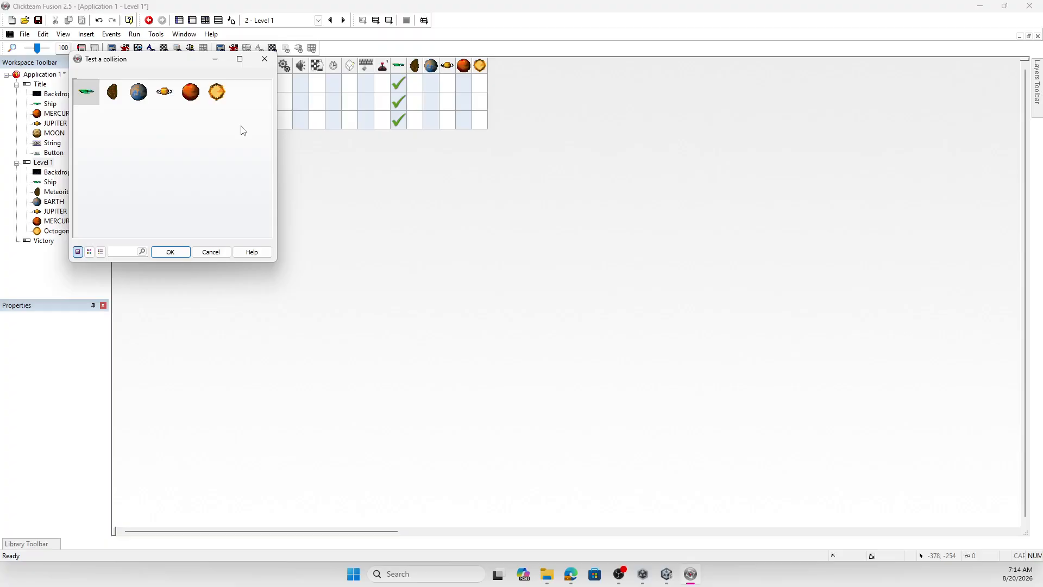
click(189, 95)
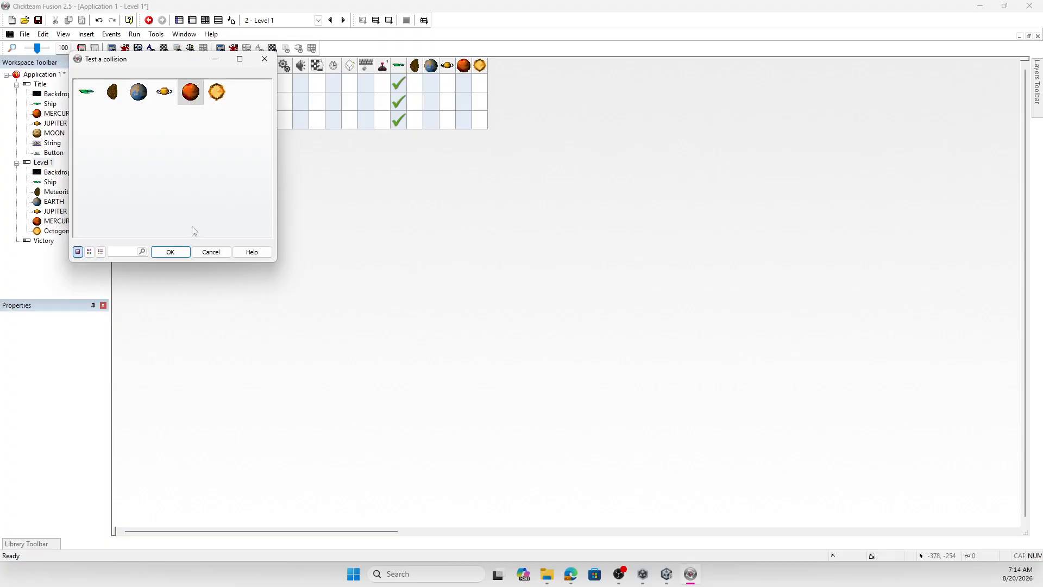
click(170, 252)
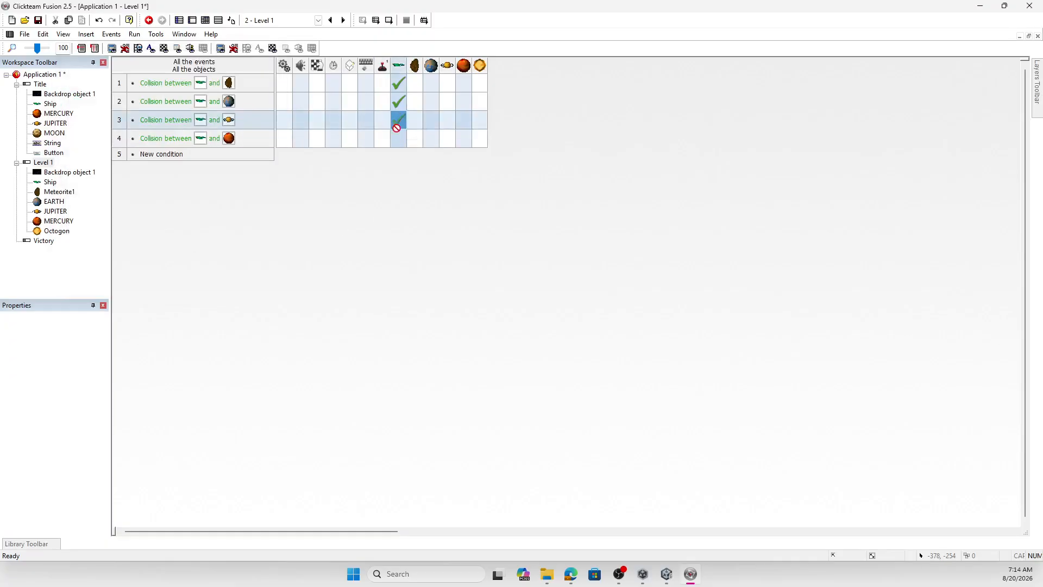
drag(396, 127, 398, 135)
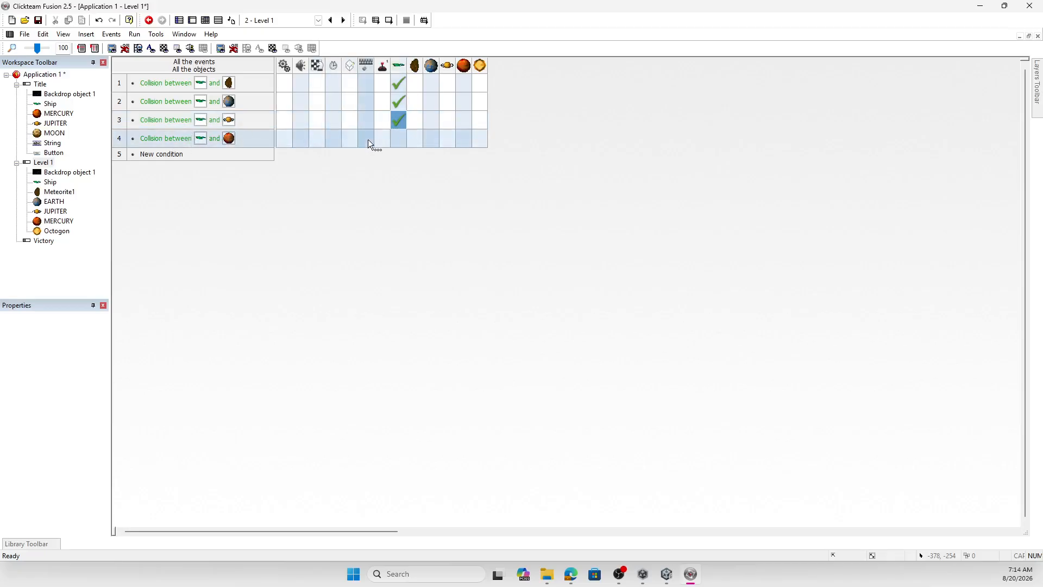
click(395, 139)
mouse_move(455, 146)
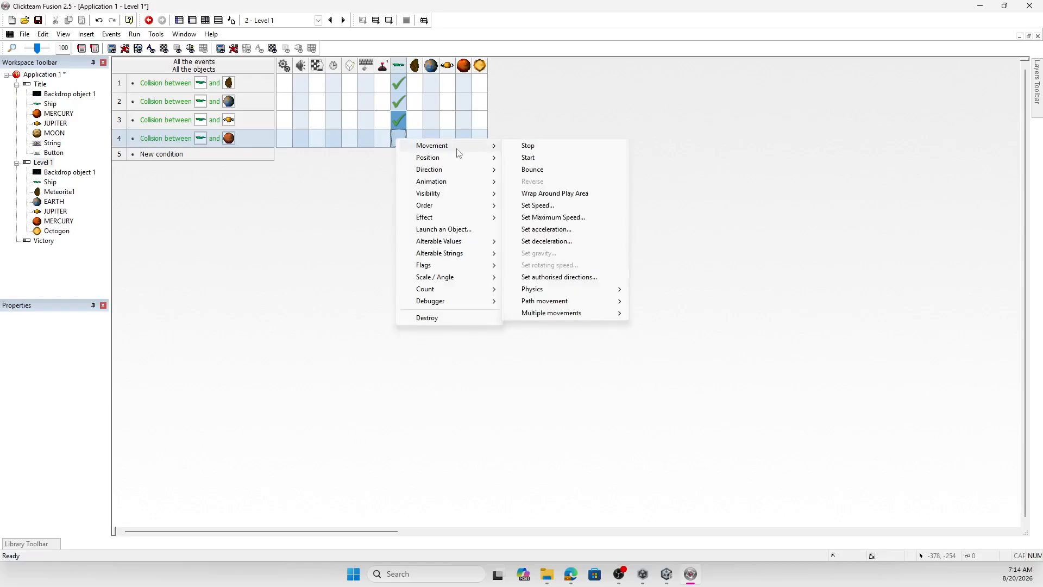
click(561, 155)
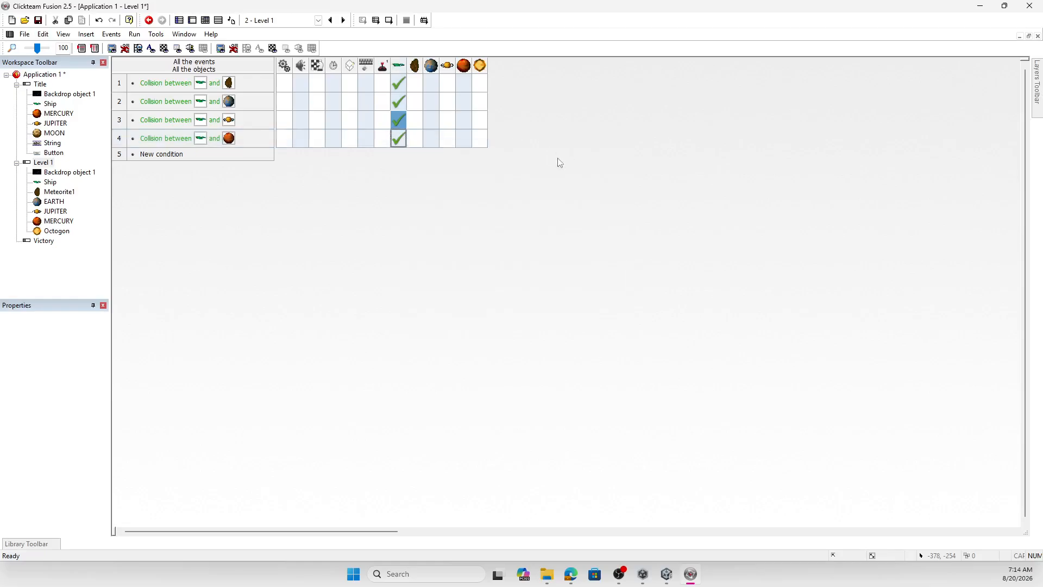
- Test-run the Level 1 frame, fly the ship into Earth, the meteorite, Jupiter and Mercury, and close the preview
click(388, 20)
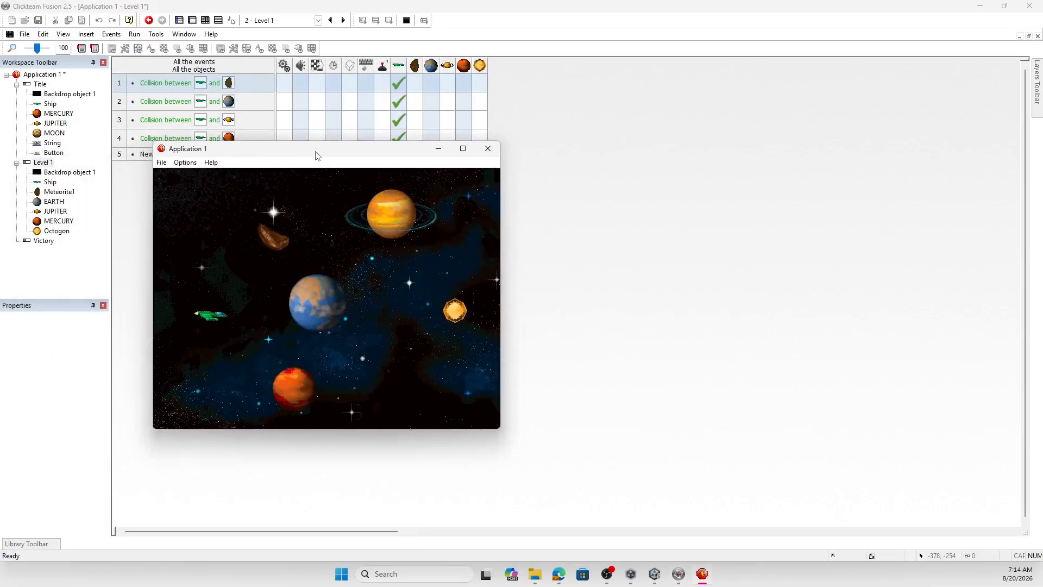
key(Right)
key(Down)
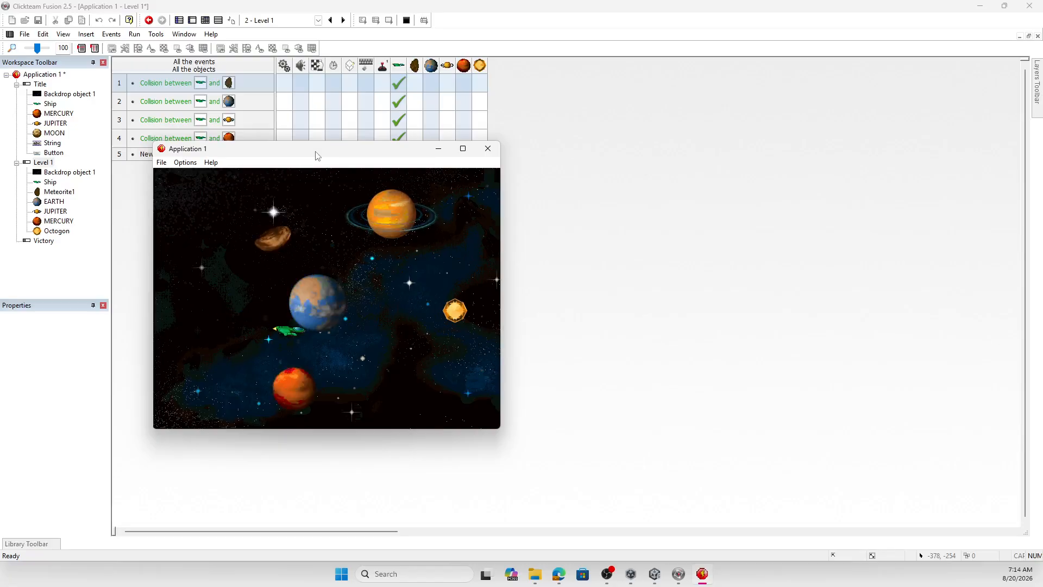
key(Left)
key(Up)
key(Up)
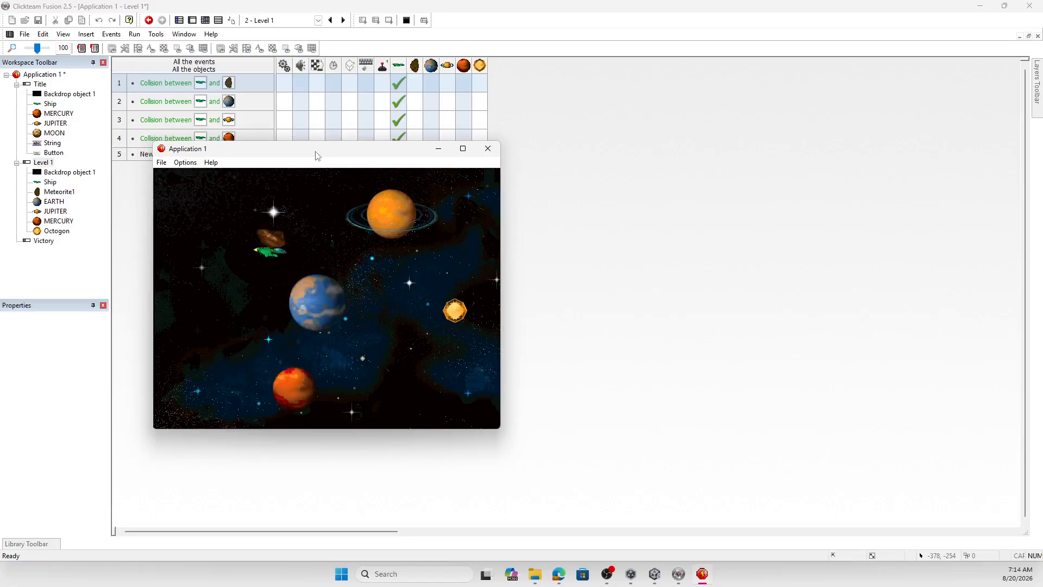
key(Right)
key(Right)
key(Up)
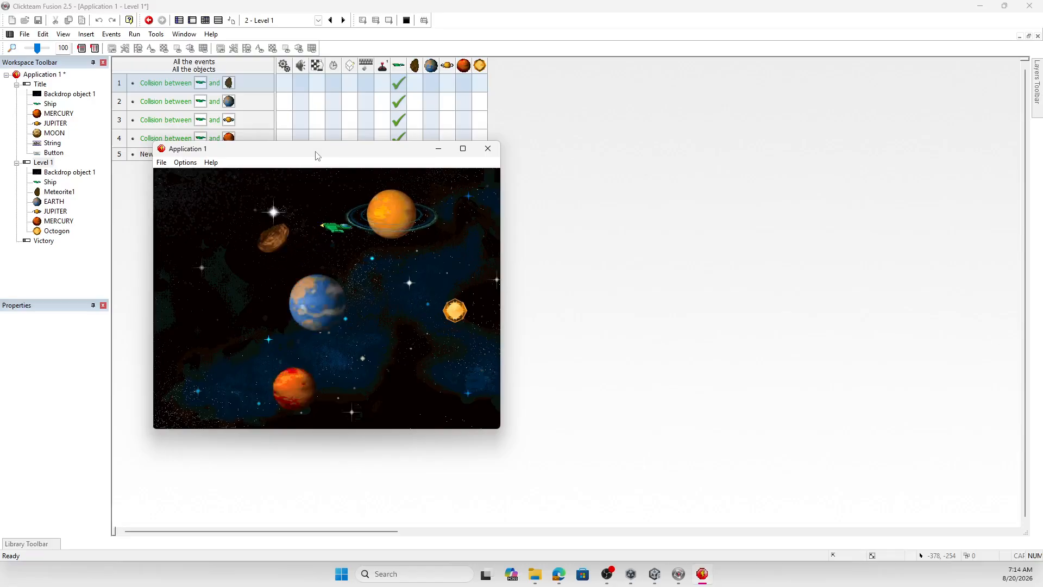
key(Down)
key(Down)
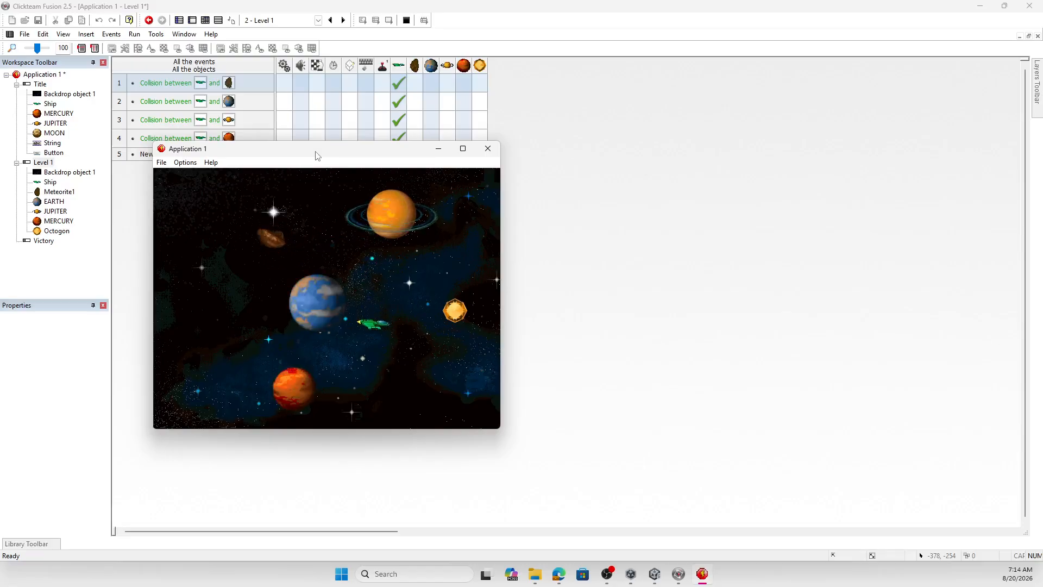
key(Left)
key(Down)
key(Left)
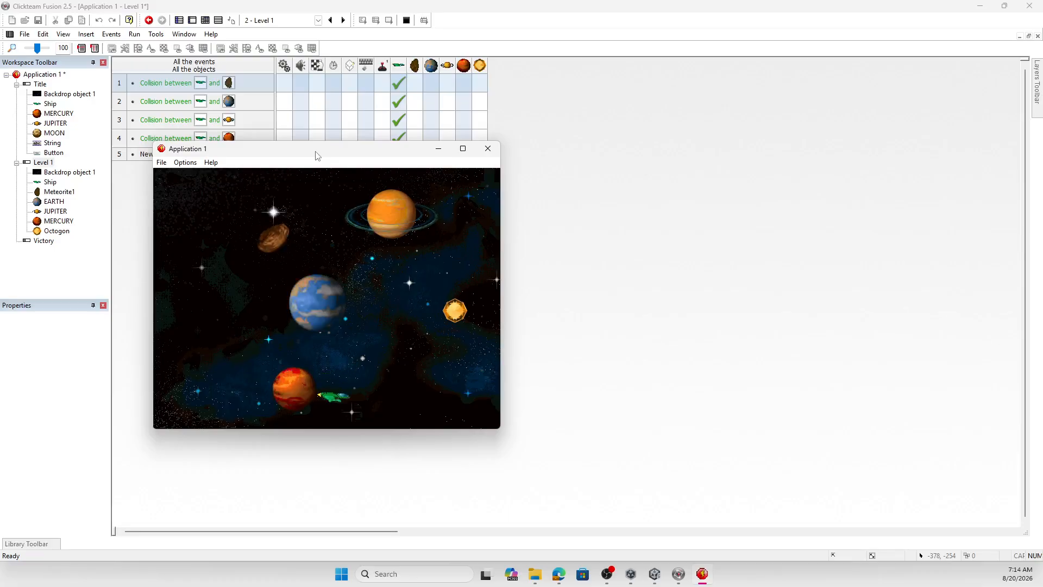
click(488, 149)
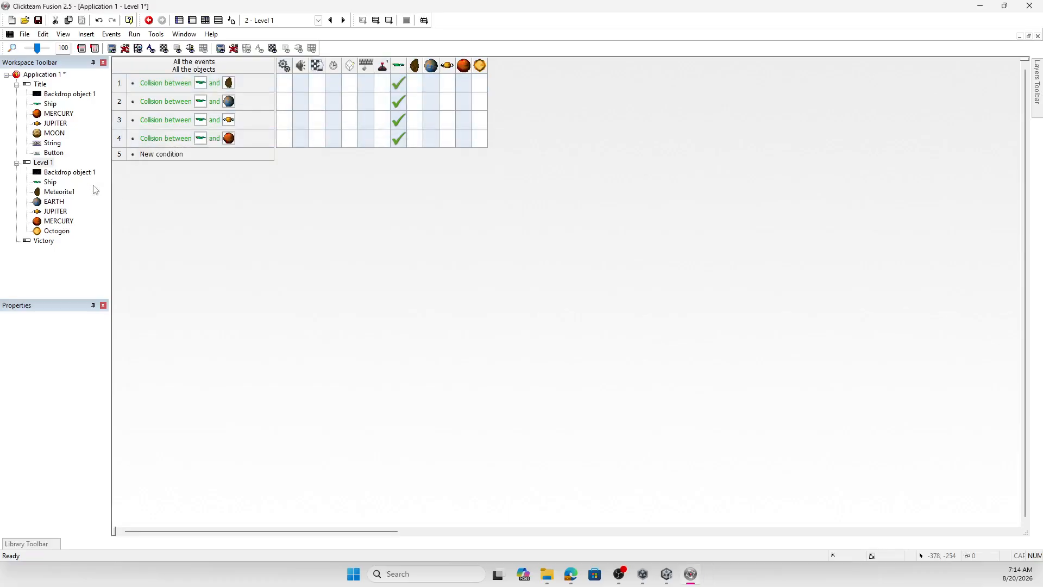
- Add a fifth event for a collision between the Ship and the Octogon gem
double_click(160, 154)
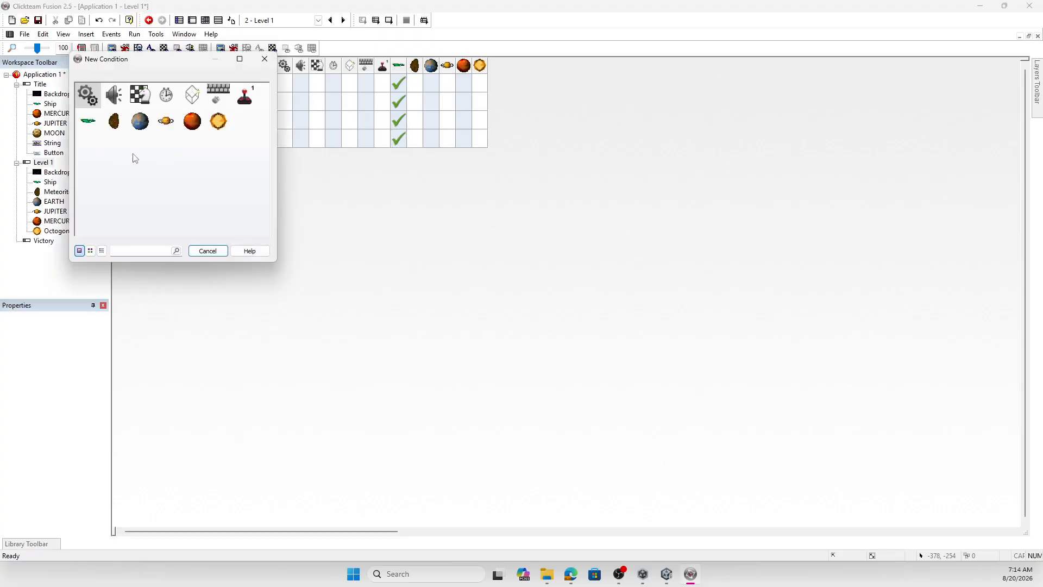
right_click(88, 120)
mouse_move(138, 135)
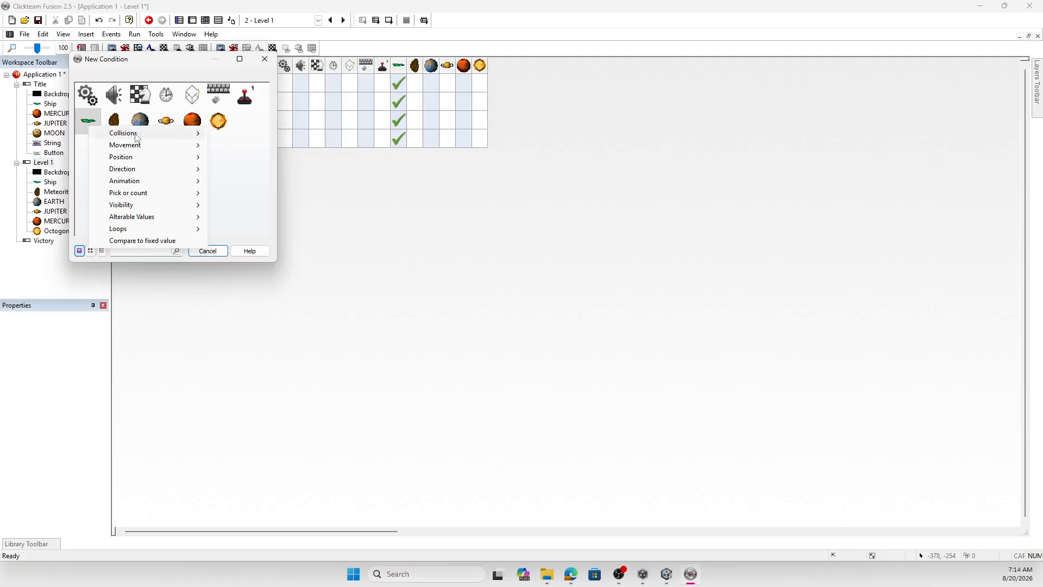
right_click(86, 119)
mouse_move(92, 125)
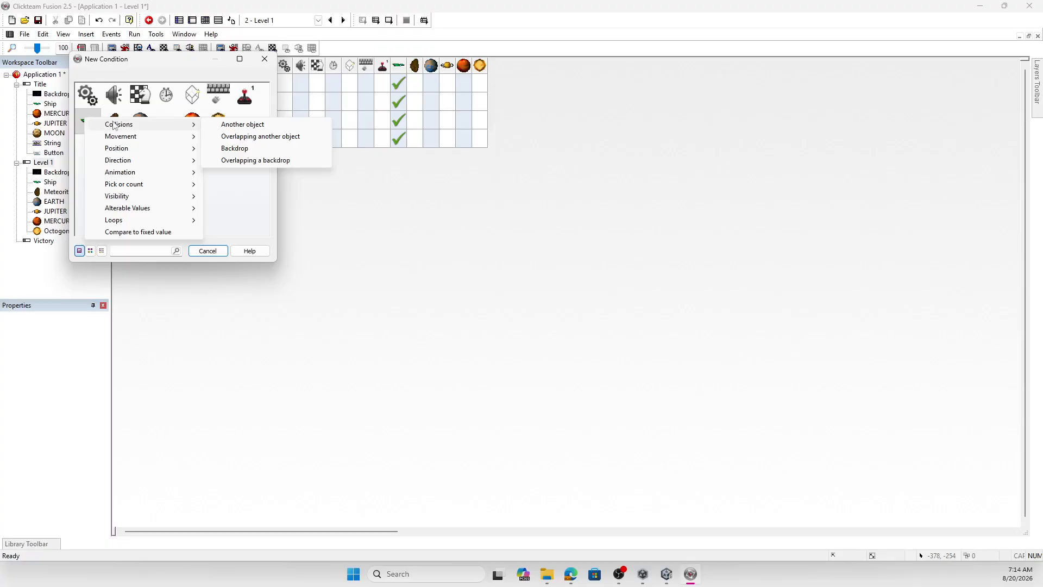
click(250, 127)
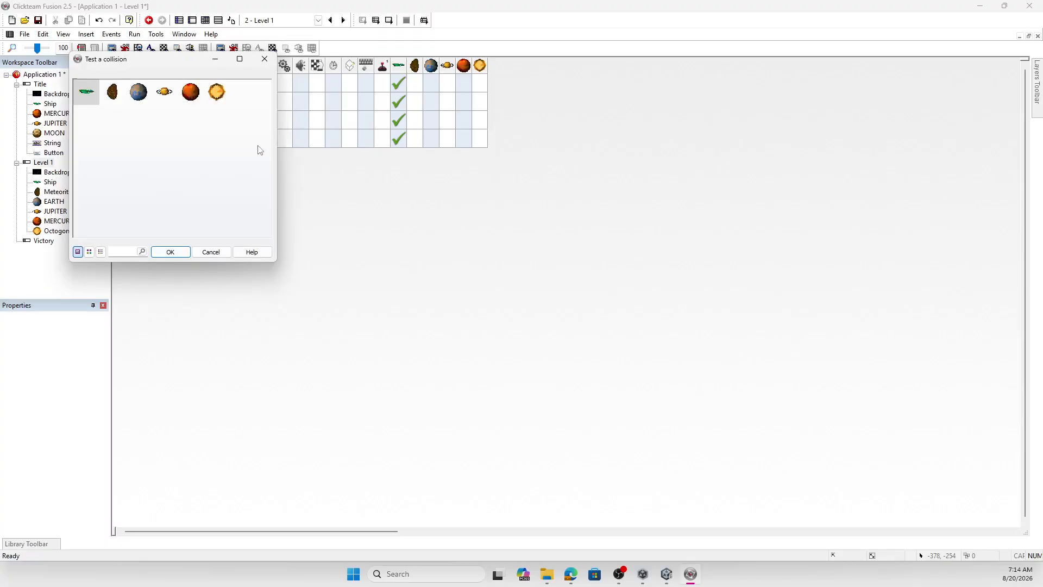
click(216, 92)
click(173, 252)
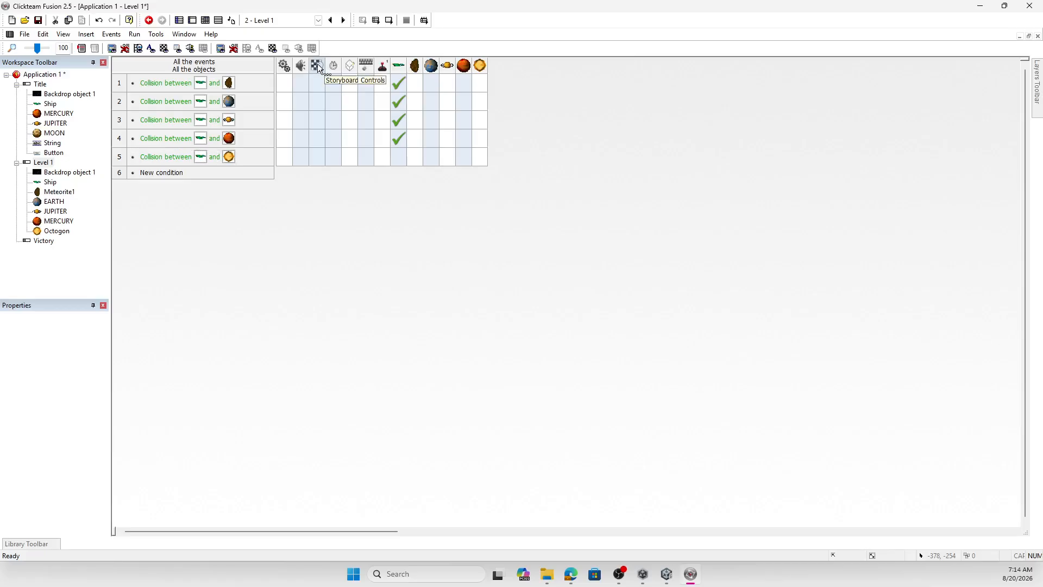
- Assign the Next frame storyboard action to the collision event between the Ship and the Octogon gem
click(318, 160)
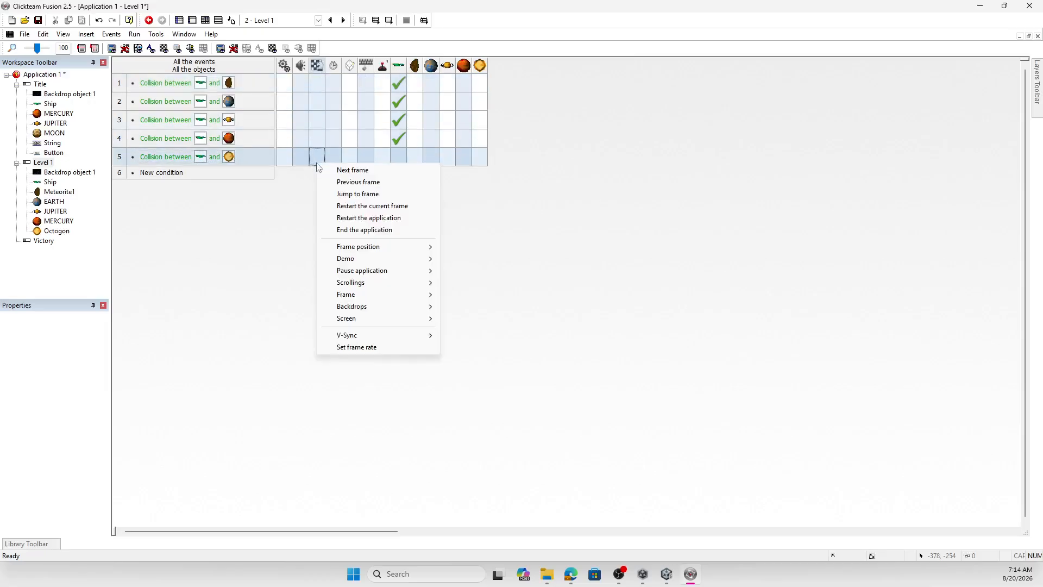
click(352, 172)
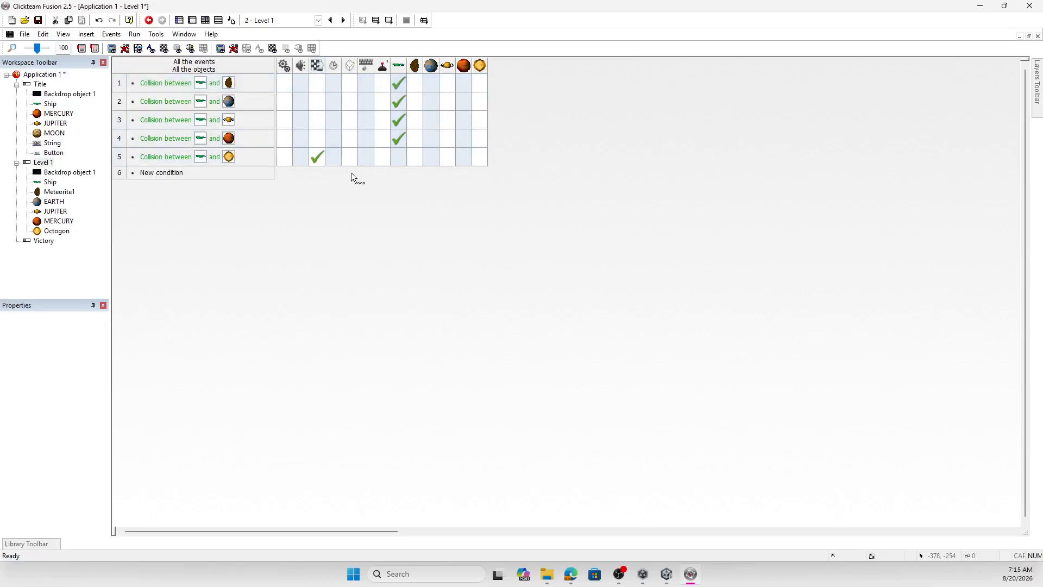
- Open the Victory frame, insert a String object near its centre and set its text to "You Win!"
double_click(43, 241)
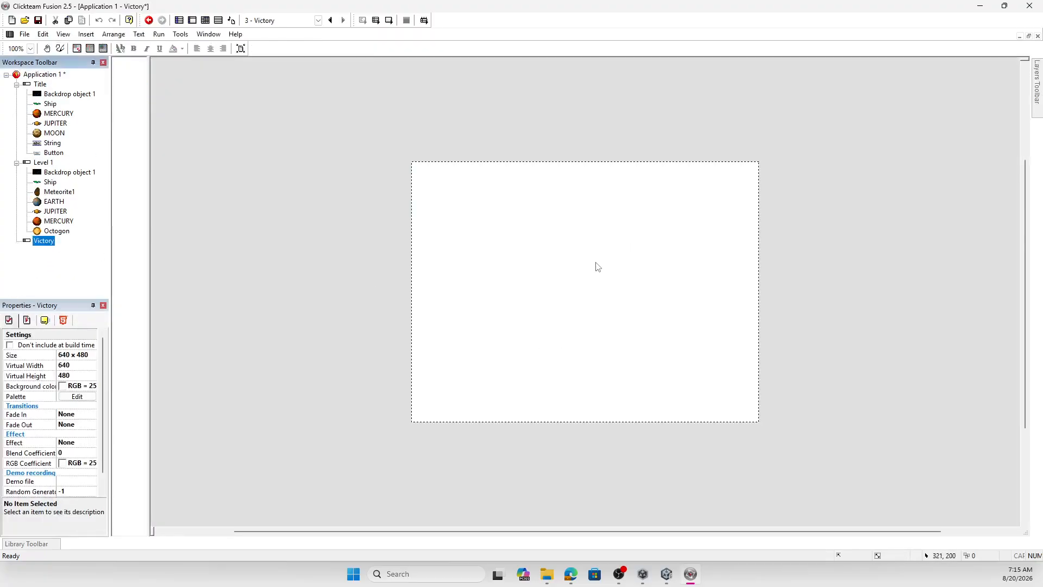
click(86, 34)
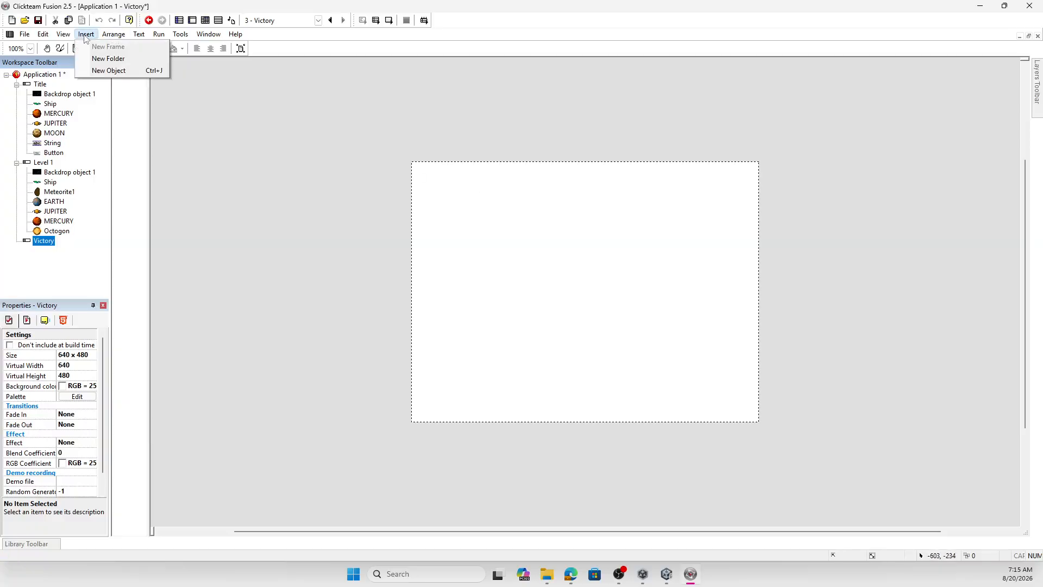
click(122, 69)
scroll(595, 270, down, 10)
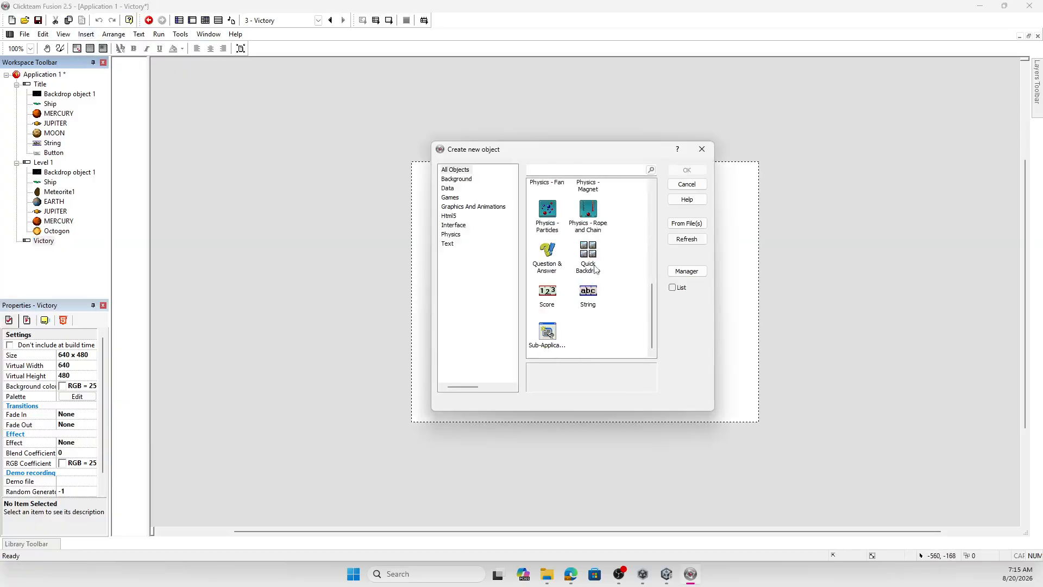
double_click(589, 297)
click(577, 293)
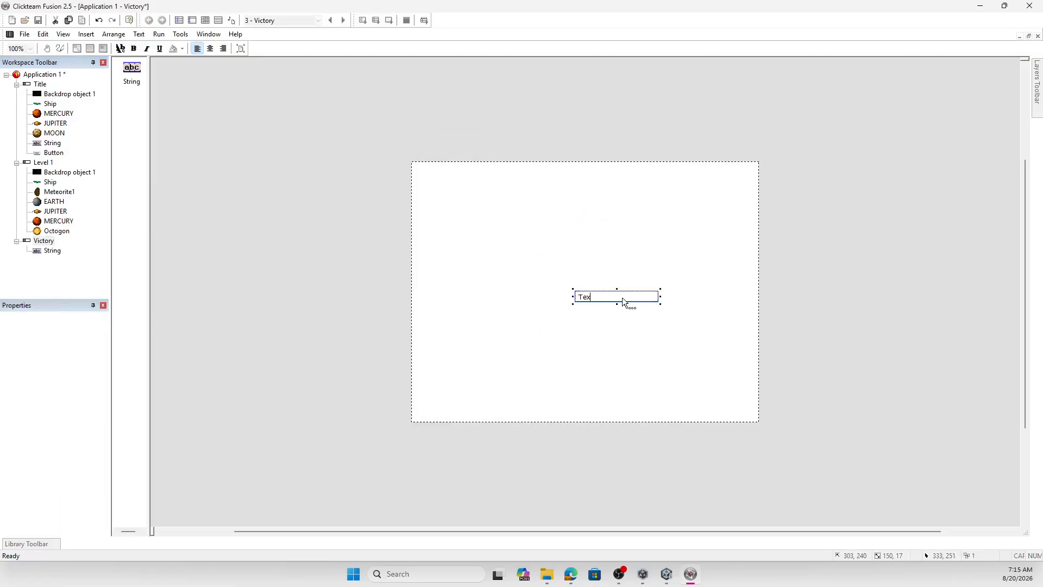
key(BackSpace)
key(BackSpace)
key(BackSpace)
text(You Wi)
click(569, 334)
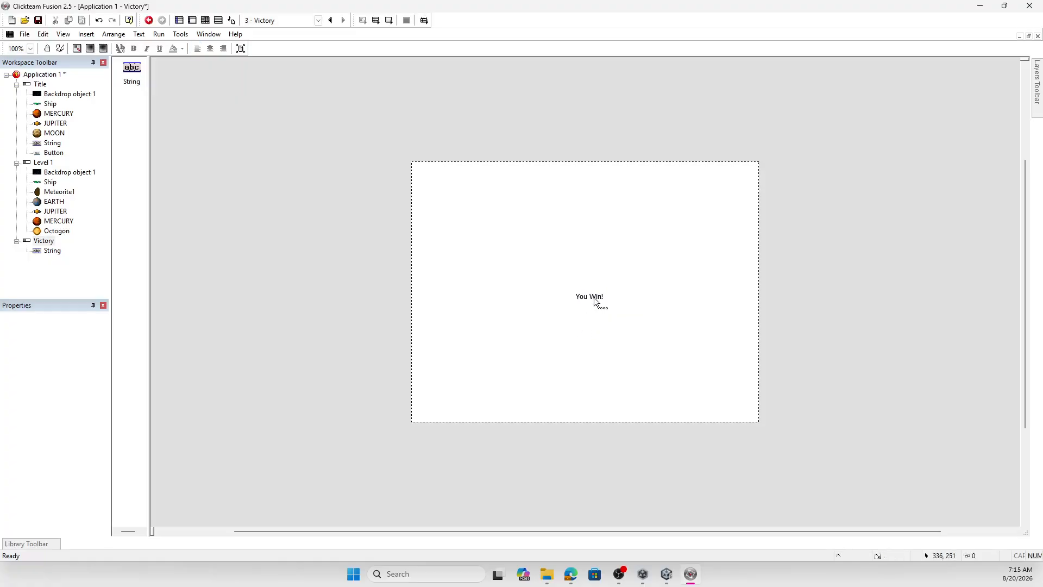
- Format the "You Win!" string in Tempus Sans ITC, Regular, size 72, and colour it red
click(593, 300)
click(49, 319)
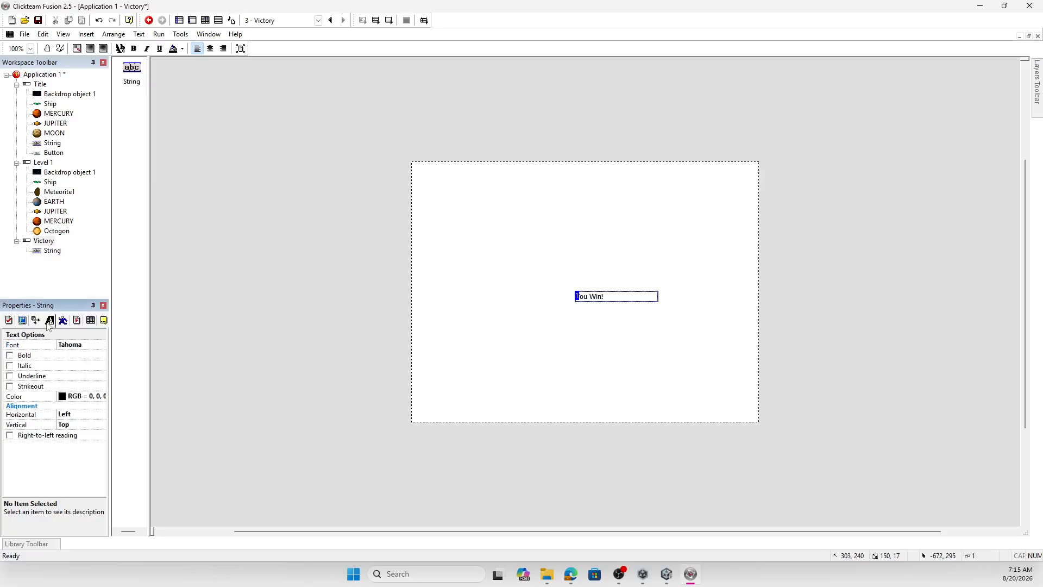
click(78, 345)
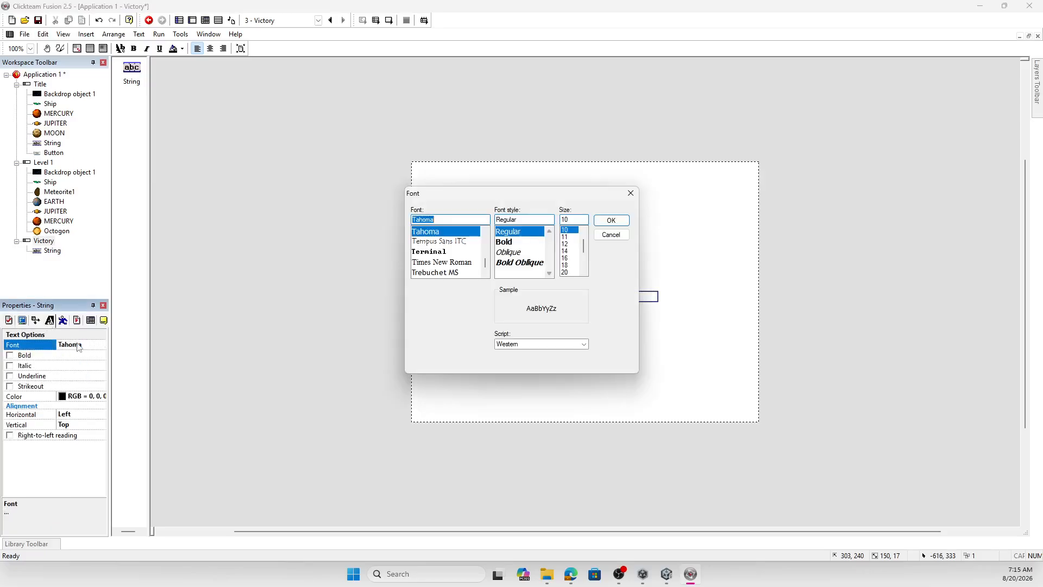
click(442, 242)
scroll(571, 256, down, 3)
click(569, 272)
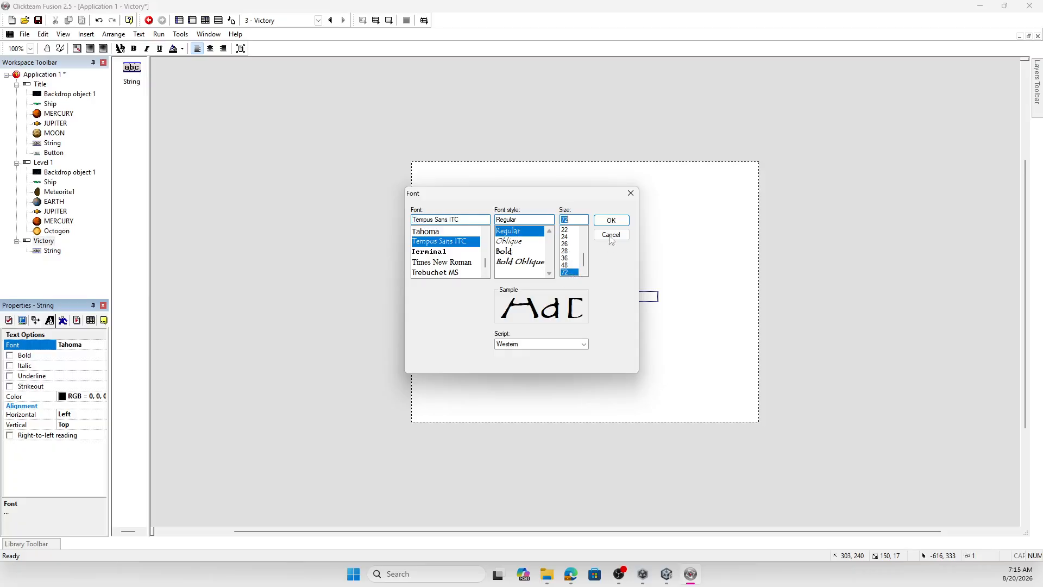
click(610, 220)
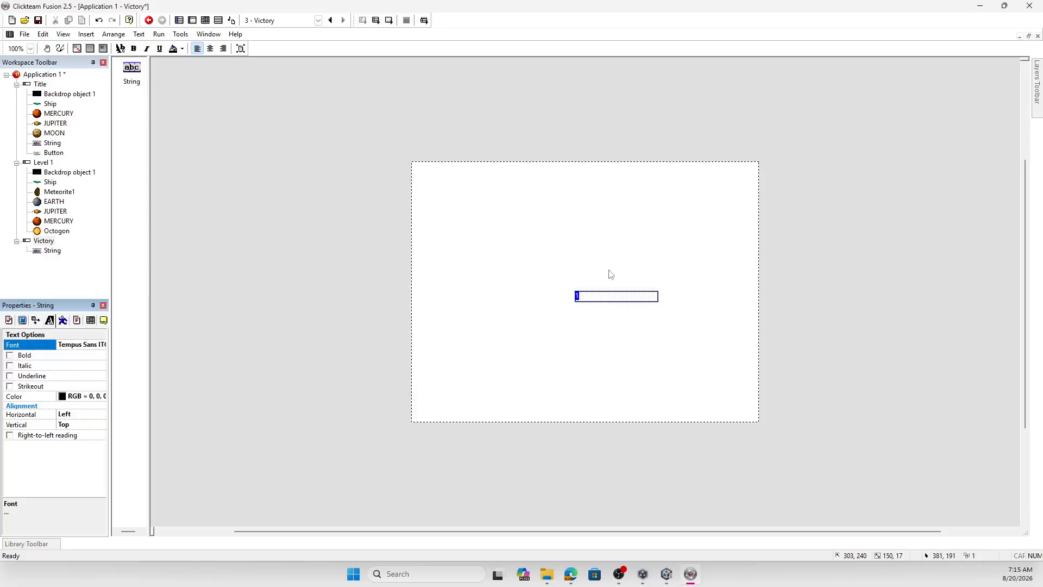
click(76, 400)
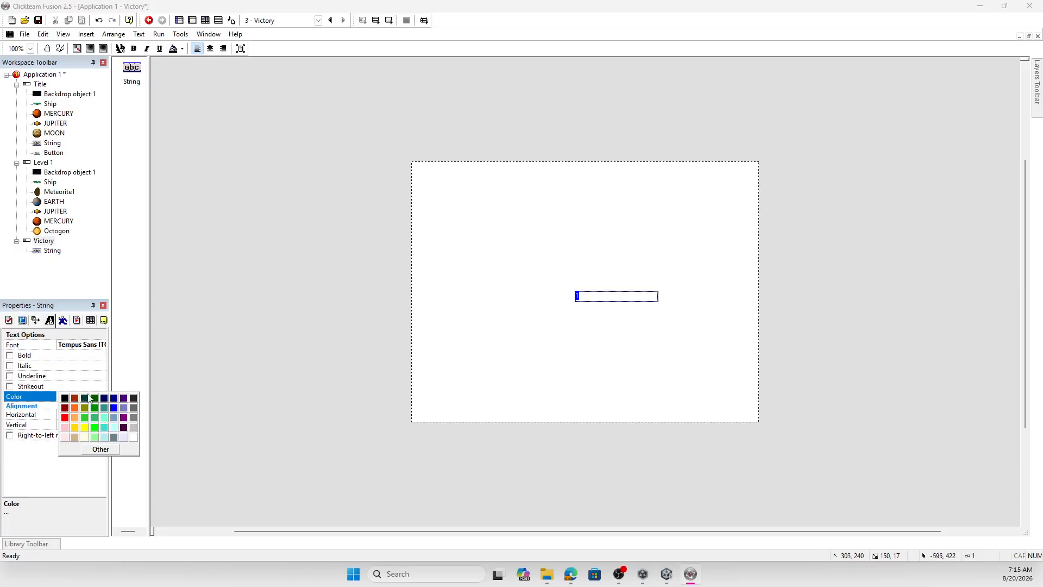
click(65, 417)
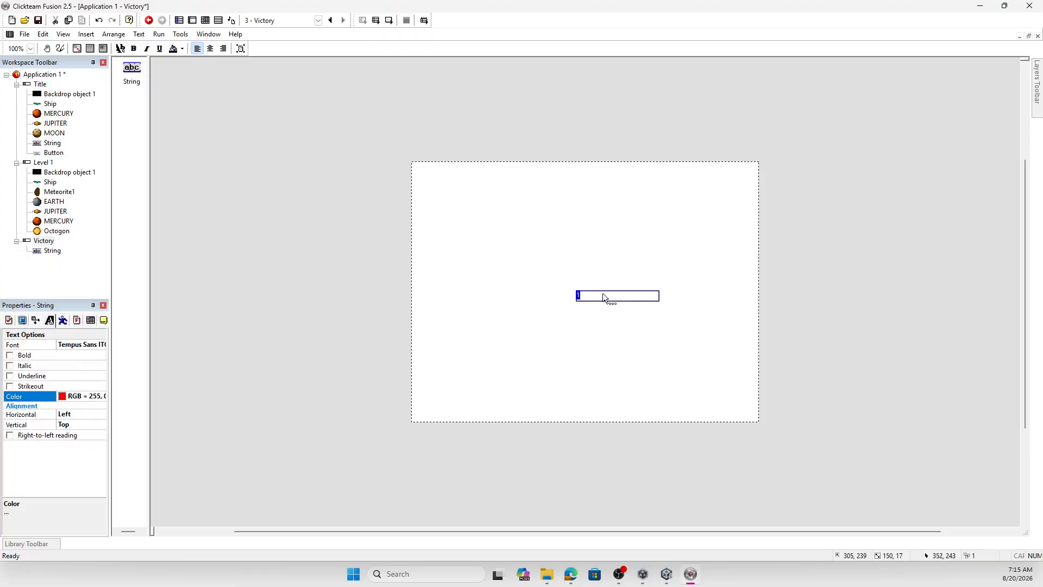
- Enlarge the "You Win!" string's box to about 364 x 256 and move it to the middle of the frame
drag(574, 288, 459, 278)
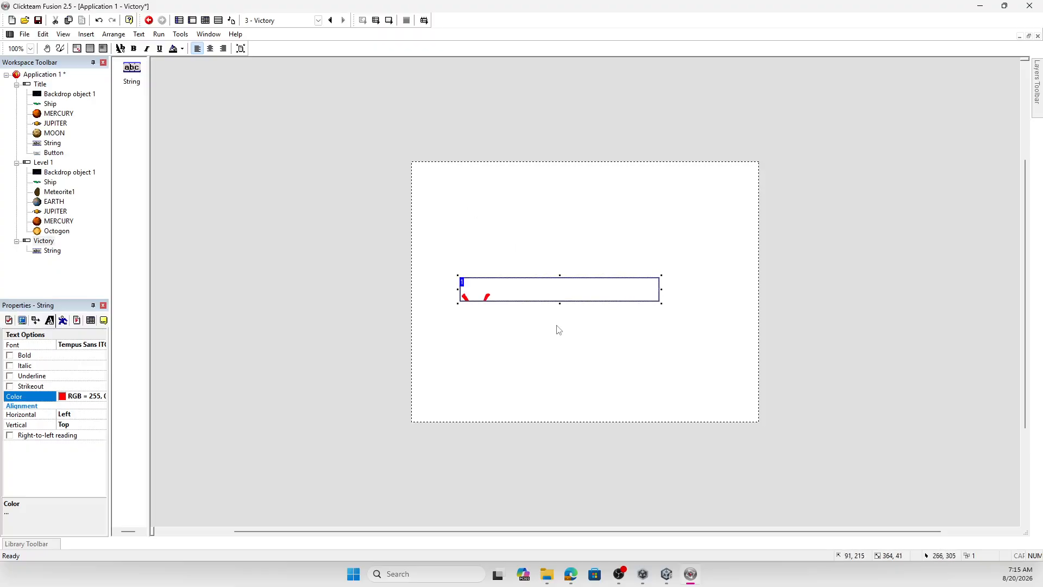
drag(559, 303, 564, 411)
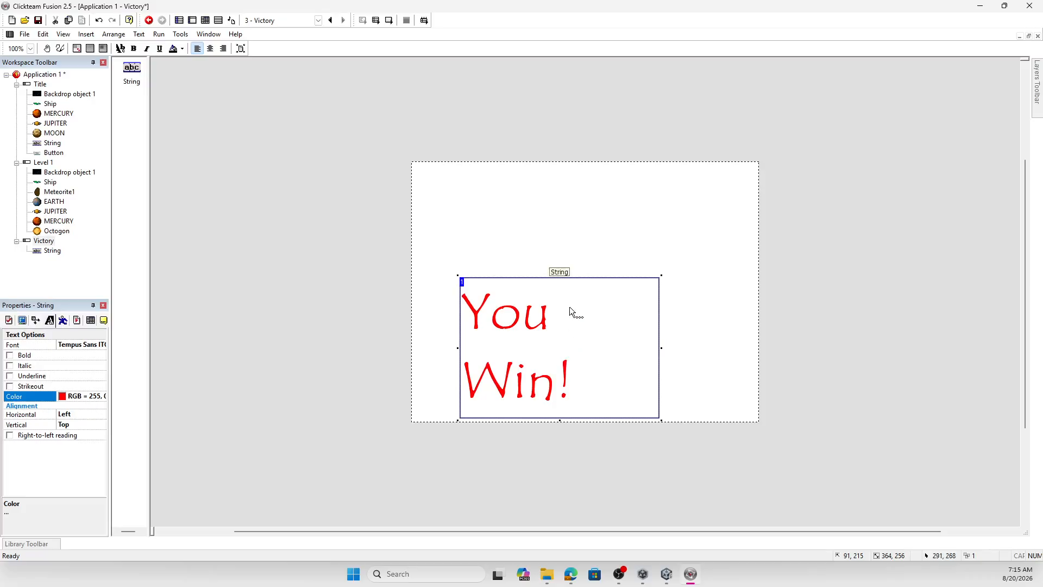
drag(573, 309, 595, 250)
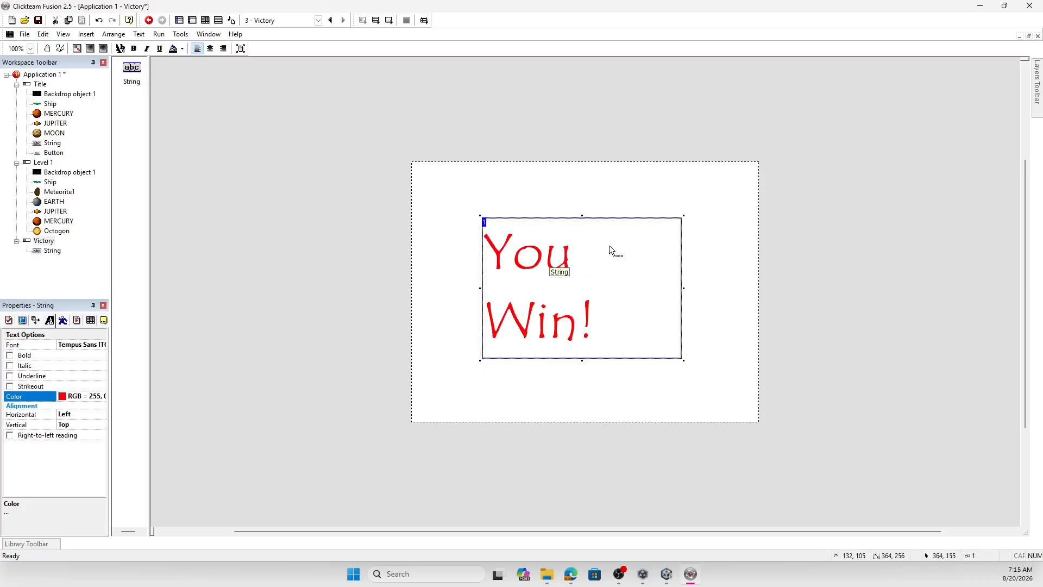
- Place the Space console background from the Games - General Playareas library so that it covers the Victory frame
click(26, 543)
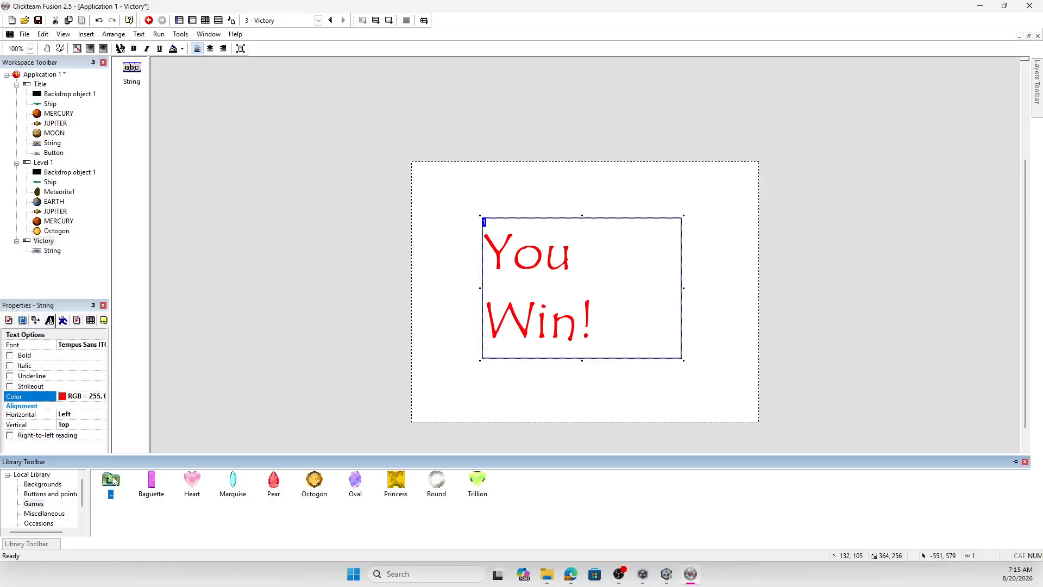
double_click(112, 479)
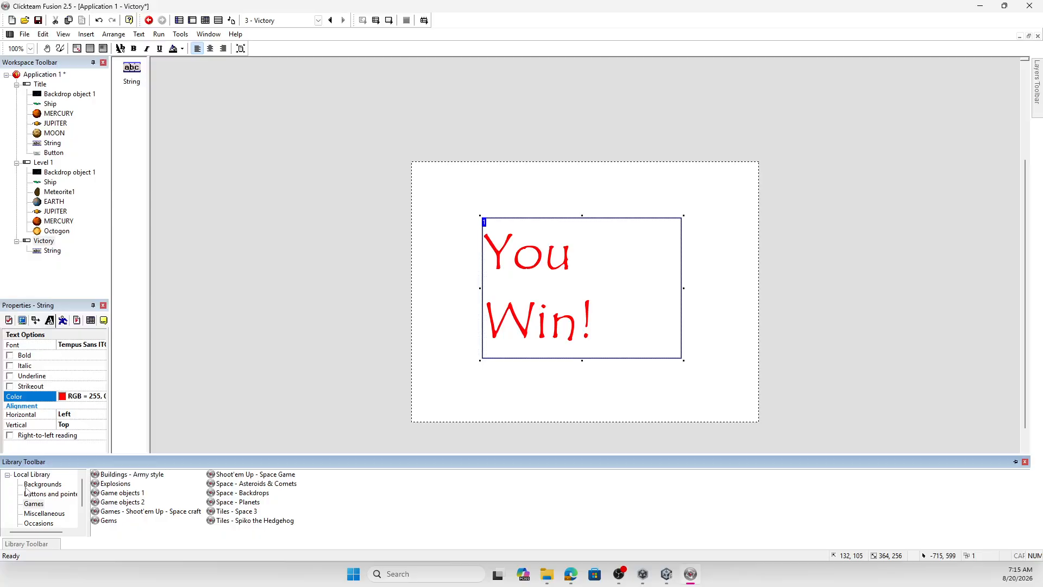
click(46, 484)
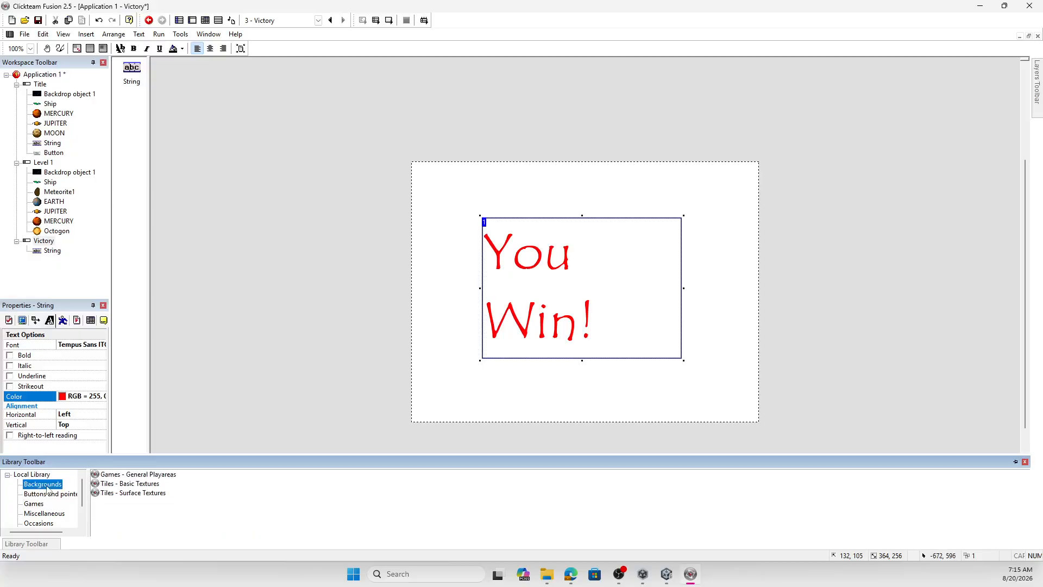
double_click(137, 475)
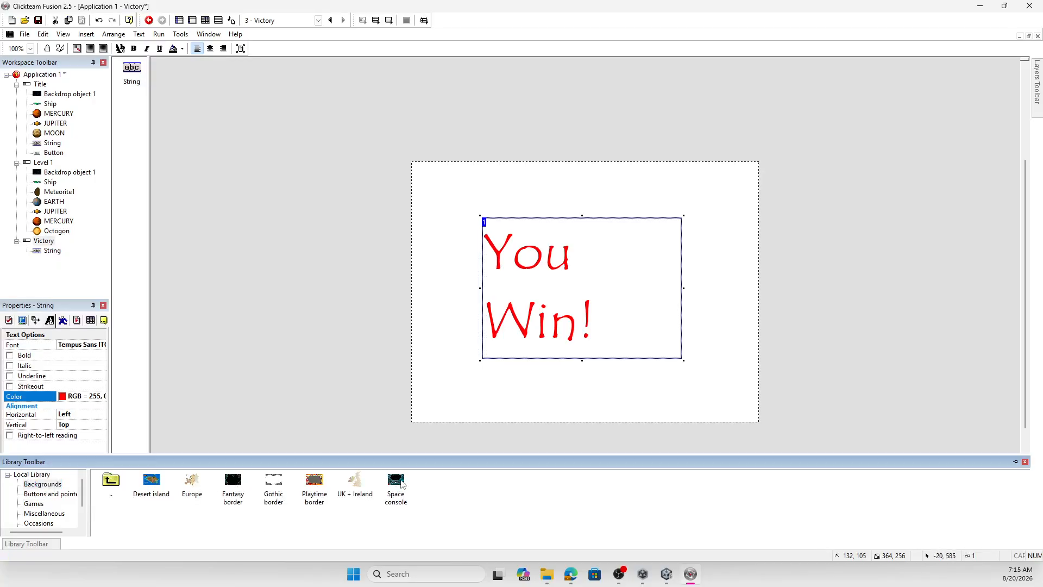
drag(396, 481, 418, 170)
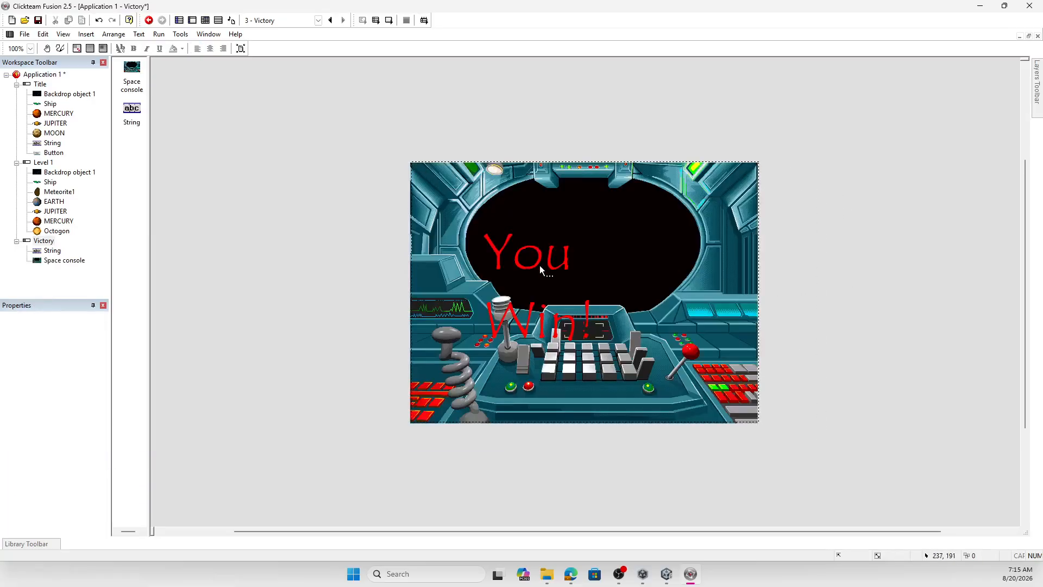
- Move the "You Win!" string up into the console's black window and set its horizontal alignment to Center
drag(542, 265, 548, 220)
click(76, 414)
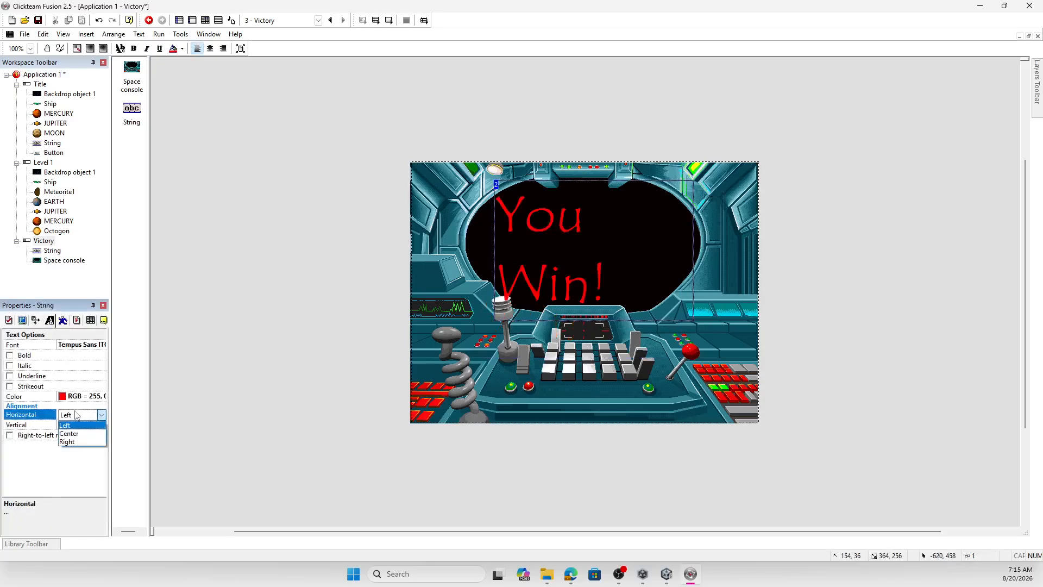
click(76, 427)
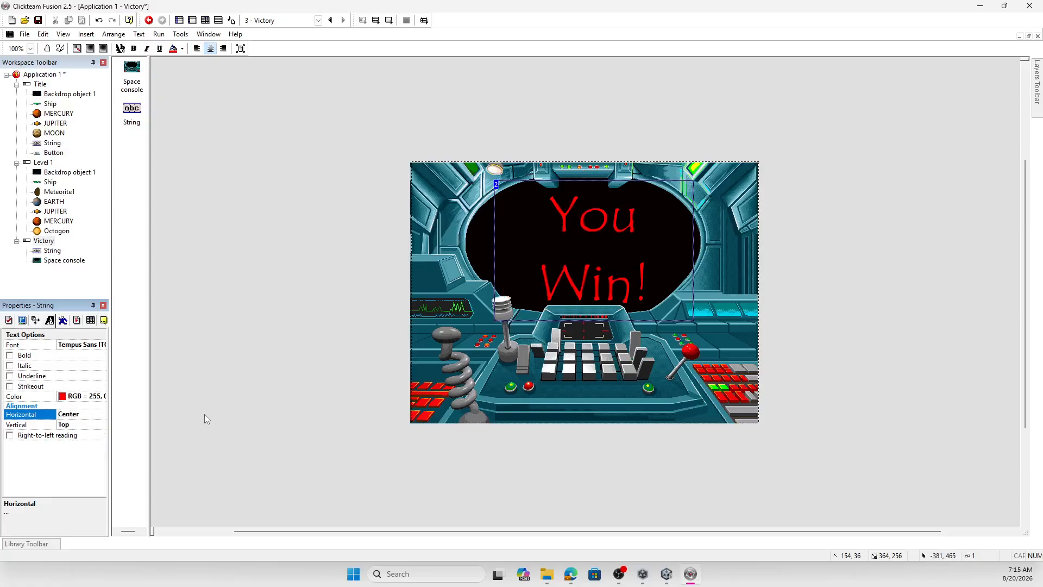
click(547, 451)
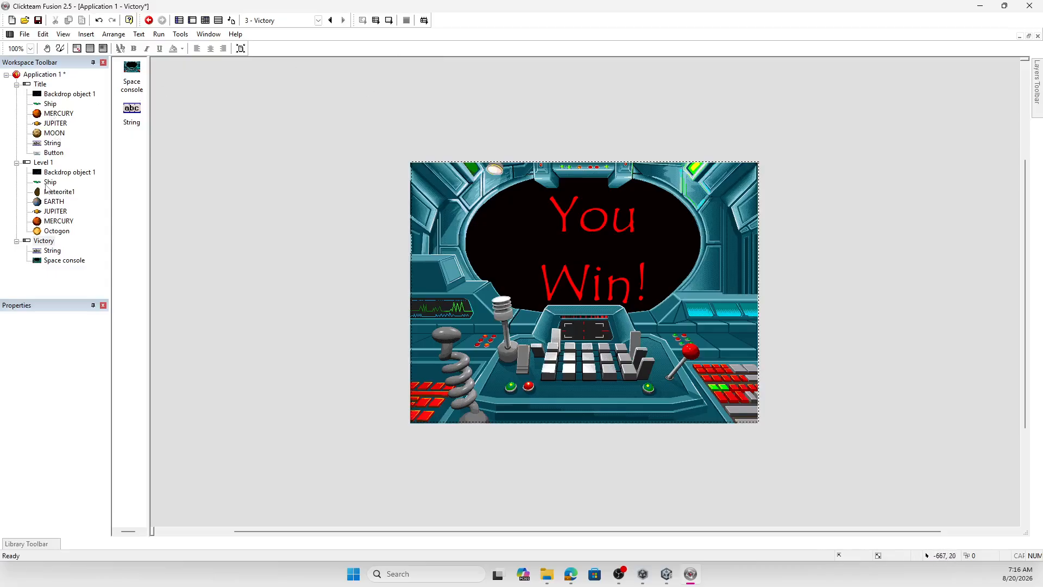
- Run the whole application, start the game from the title screen, play through to the victory screen and close the preview
click(377, 22)
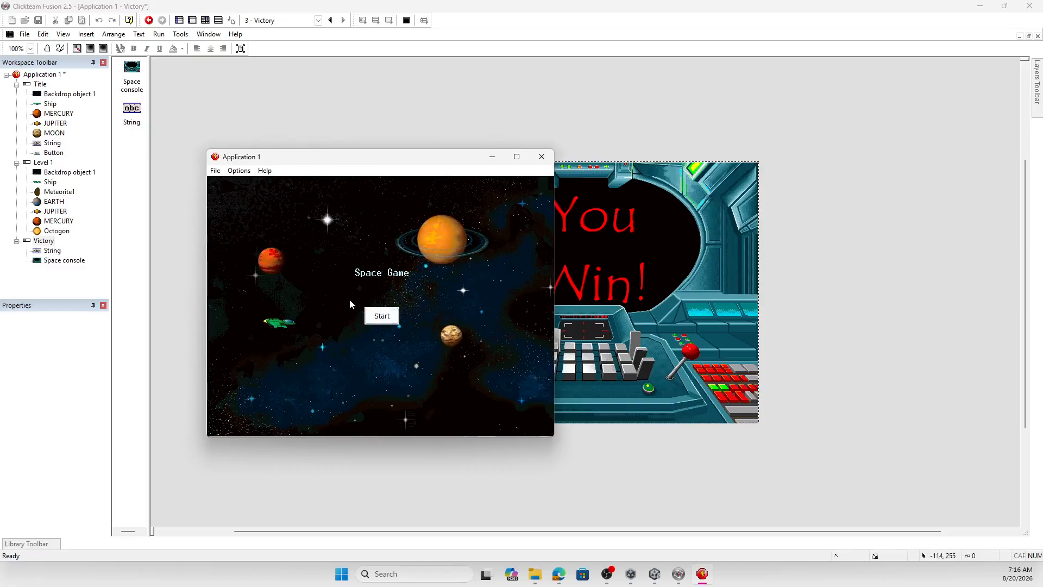
click(381, 316)
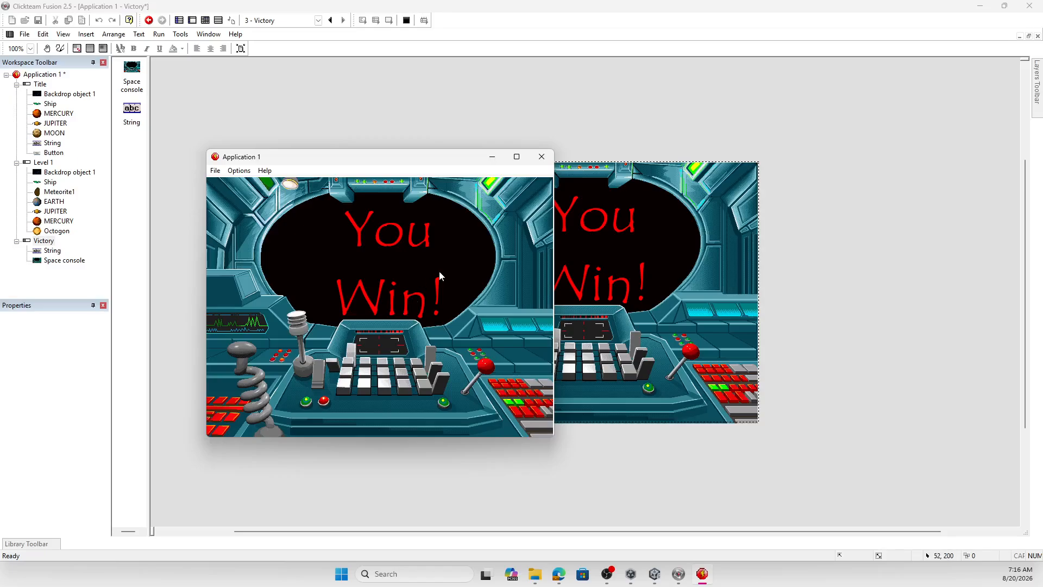
click(542, 156)
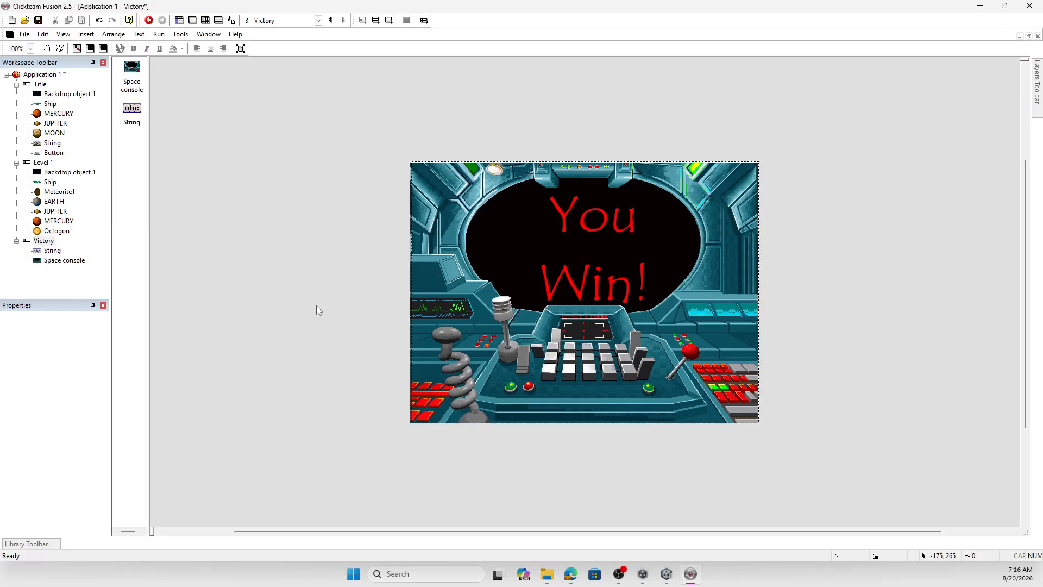
click(40, 84)
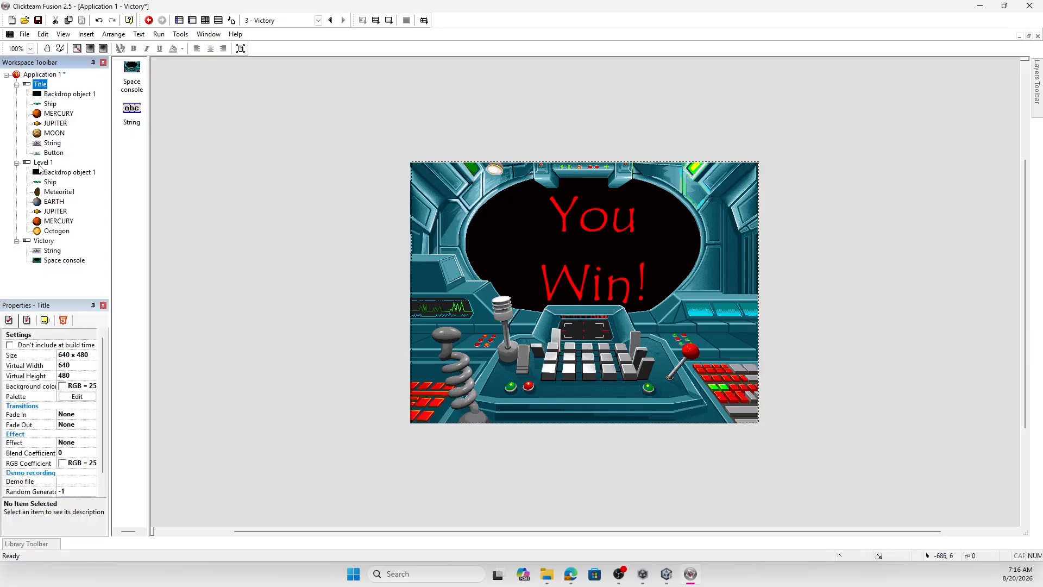
click(46, 240)
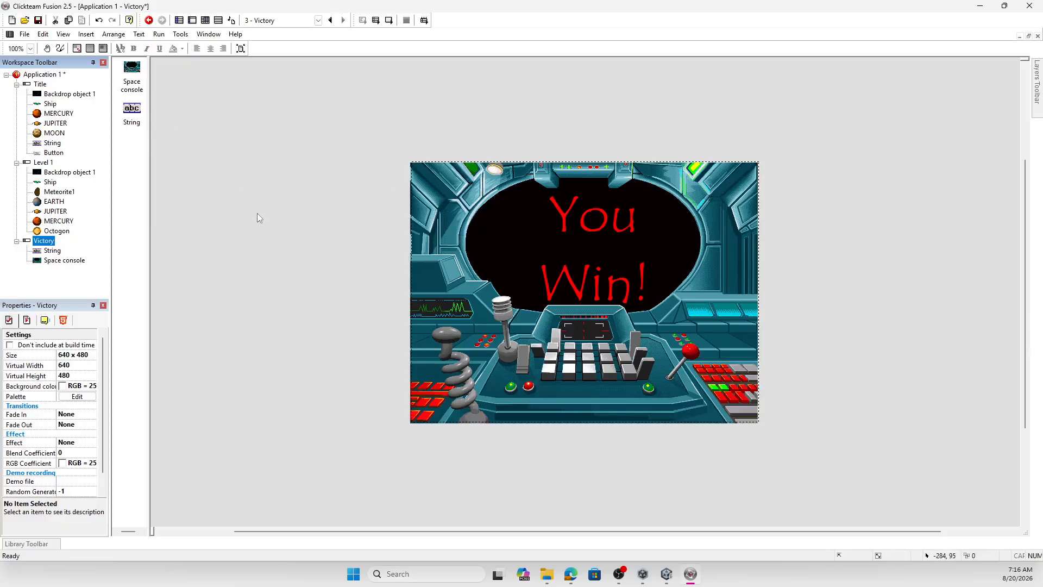
- Save the application in the Downloads folder under the file name "Space Game"
click(20, 36)
click(56, 90)
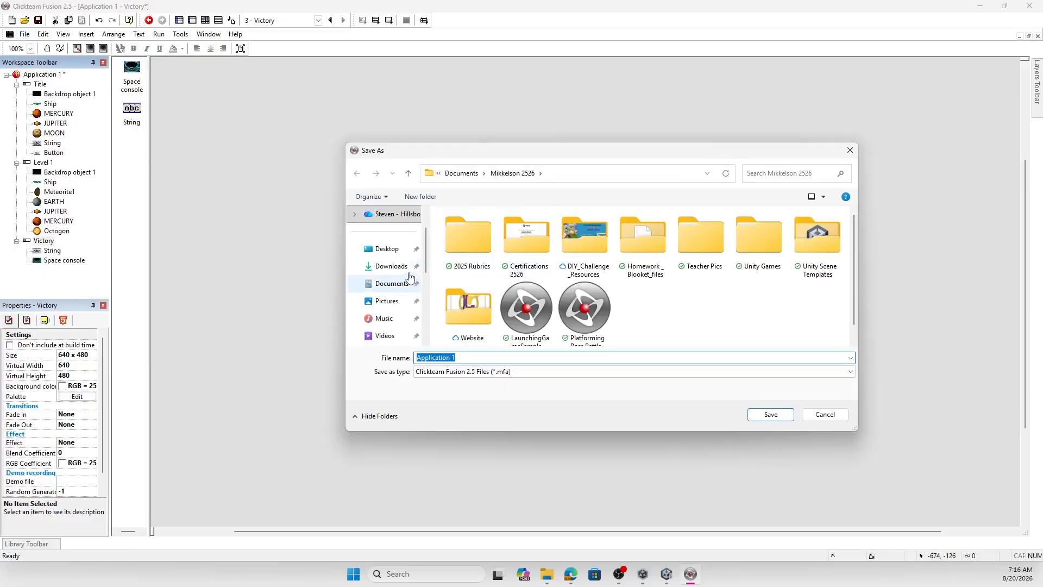
click(417, 269)
click(497, 359)
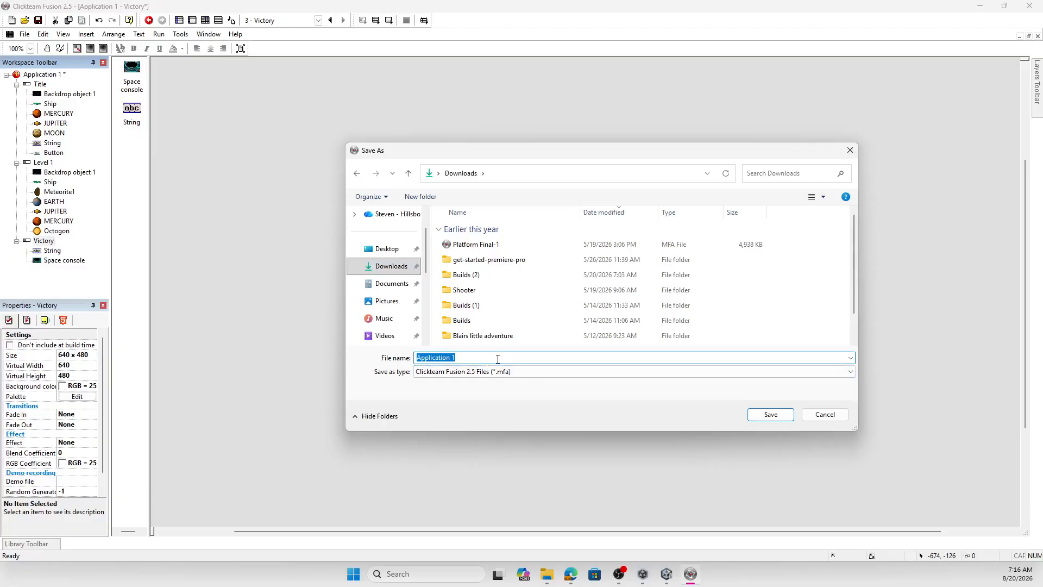
text(Space Game)
click(779, 414)
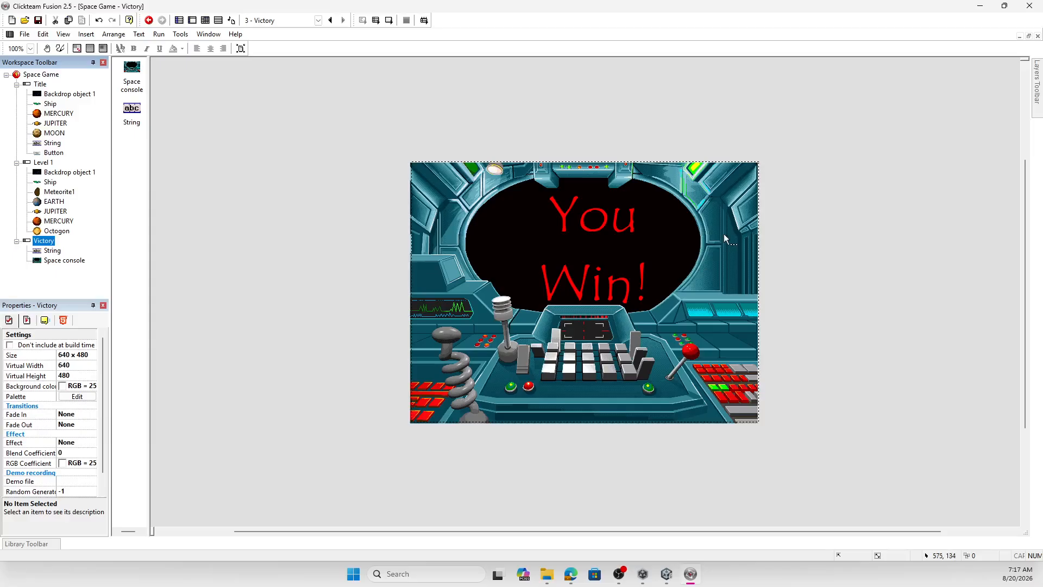
- Open the Level 1 frame and inspect the Earth, Jupiter, meteorite and Mercury obstacles
click(43, 162)
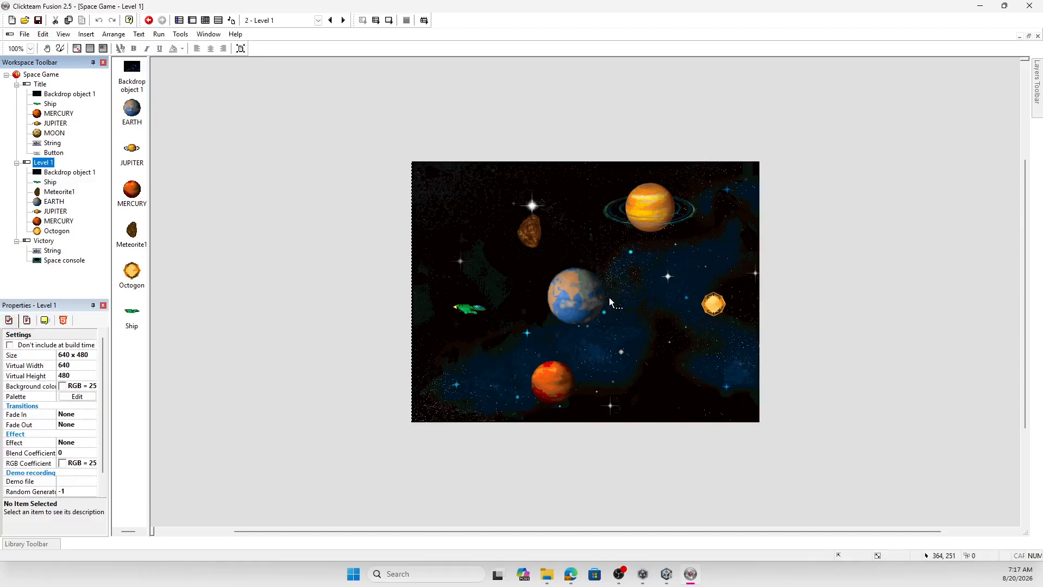
click(590, 303)
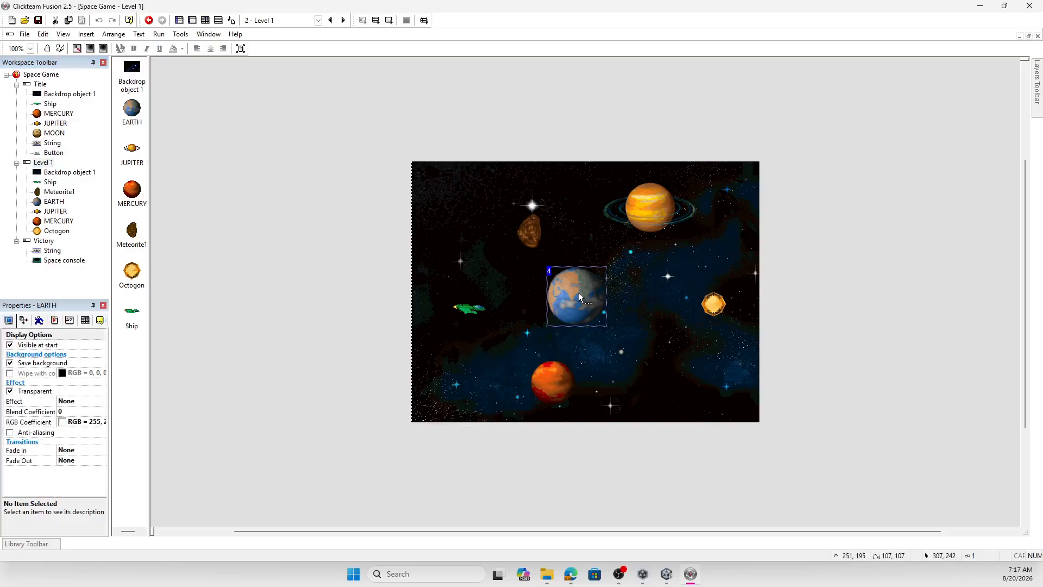
click(650, 197)
click(529, 230)
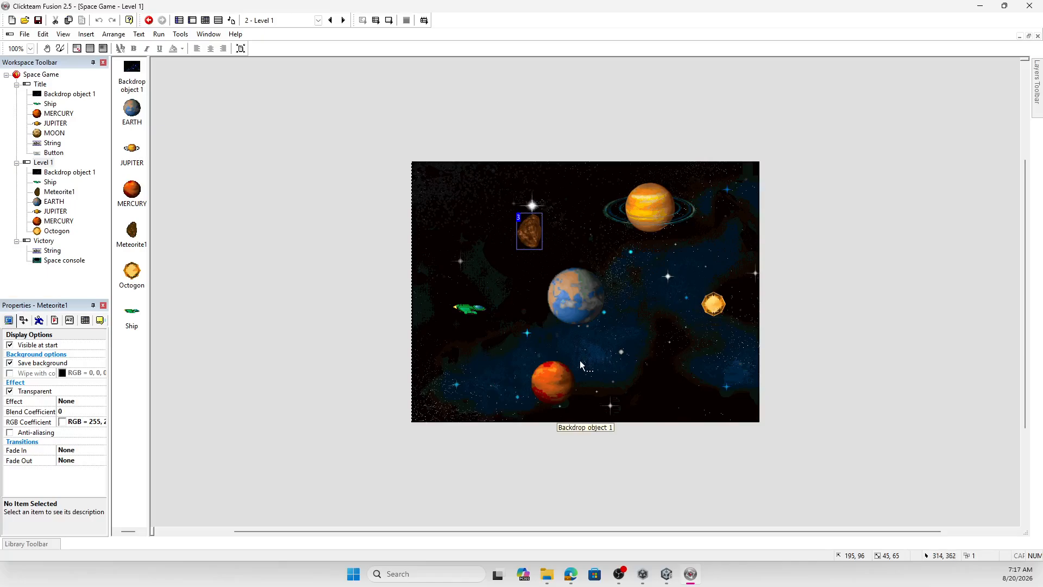
click(549, 378)
click(575, 311)
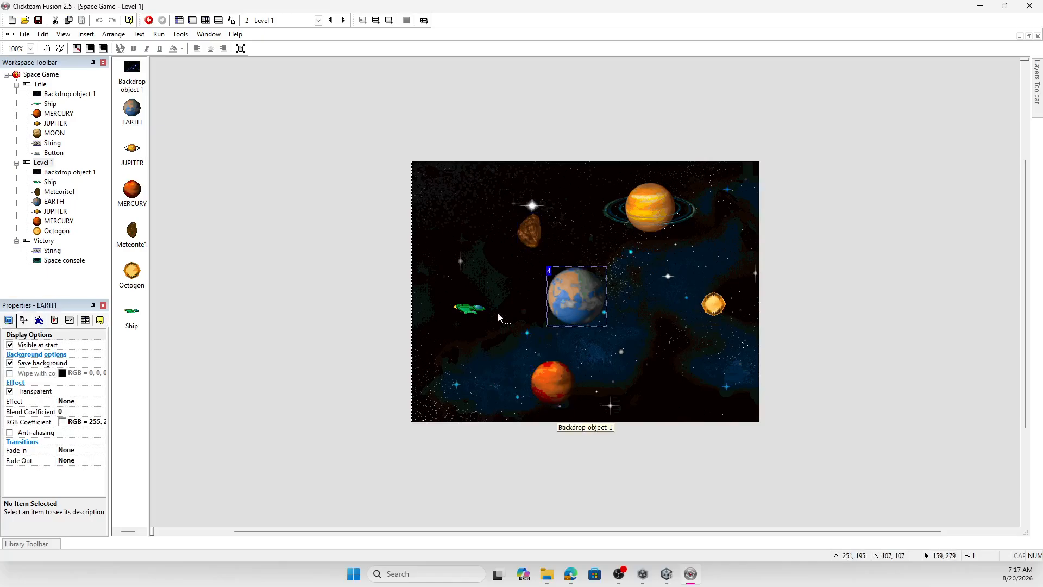